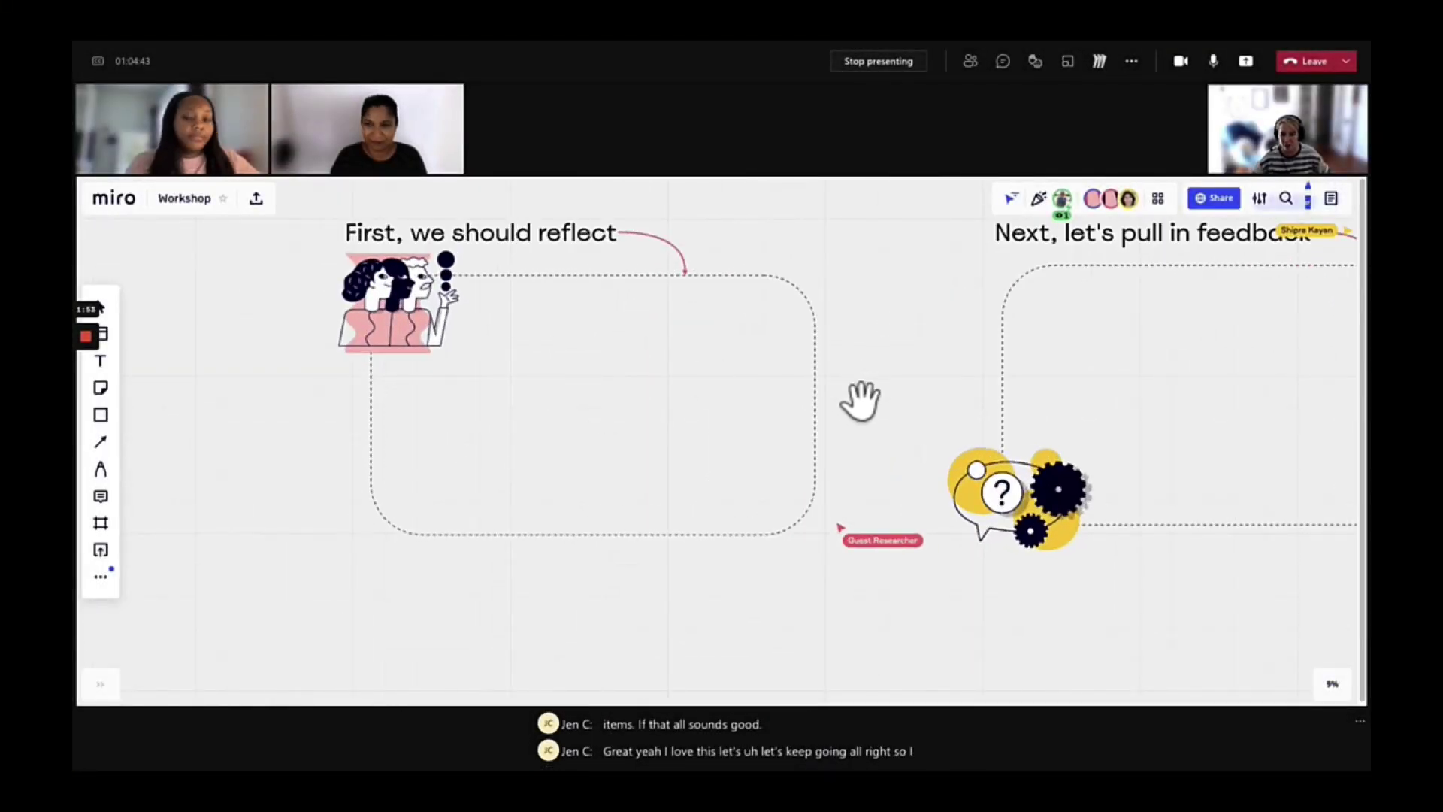
Zoom the board from 9% to 13% on the empty 'First, we should reflect' frame.
scroll(614, 429, "up", 3)
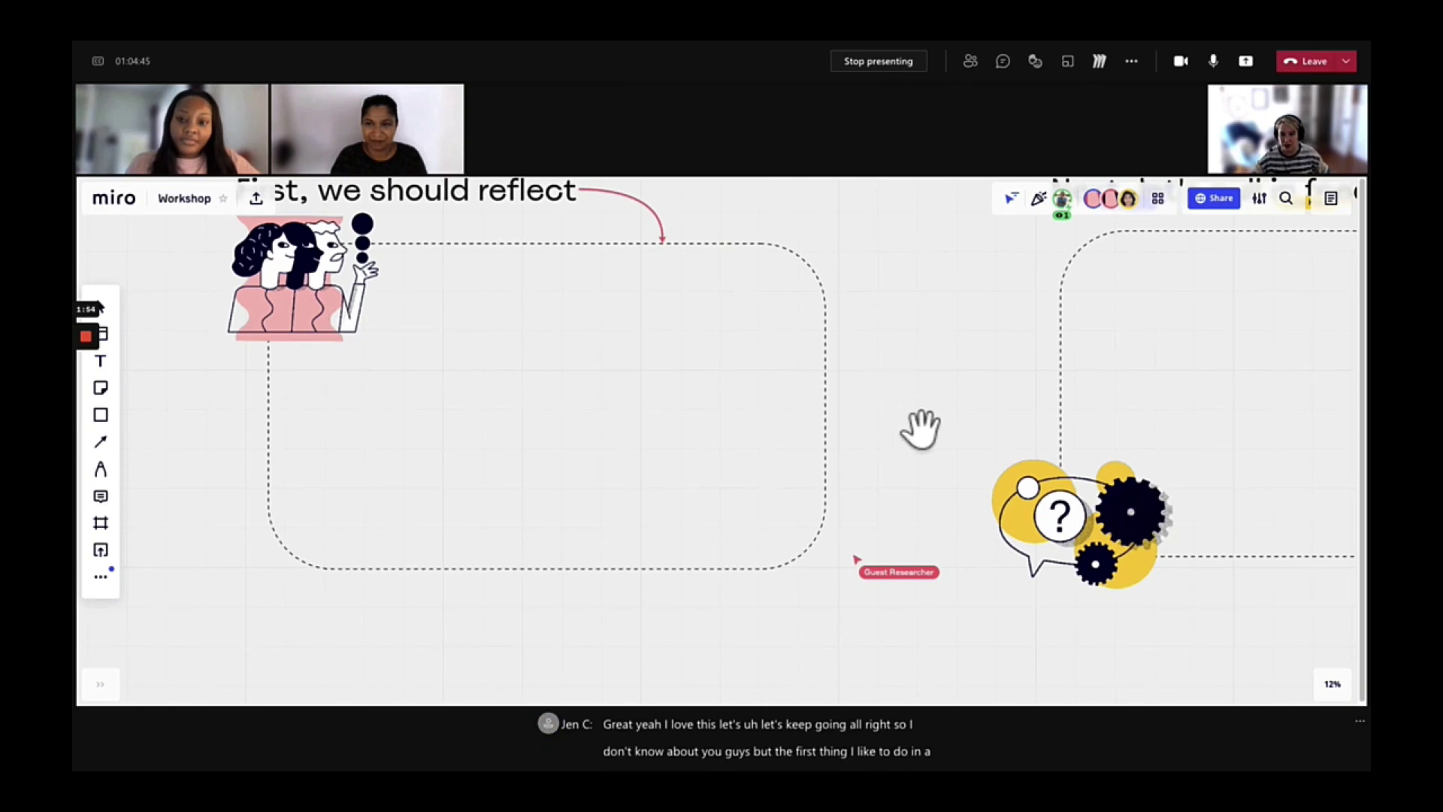
scroll(921, 428, "up", 2)
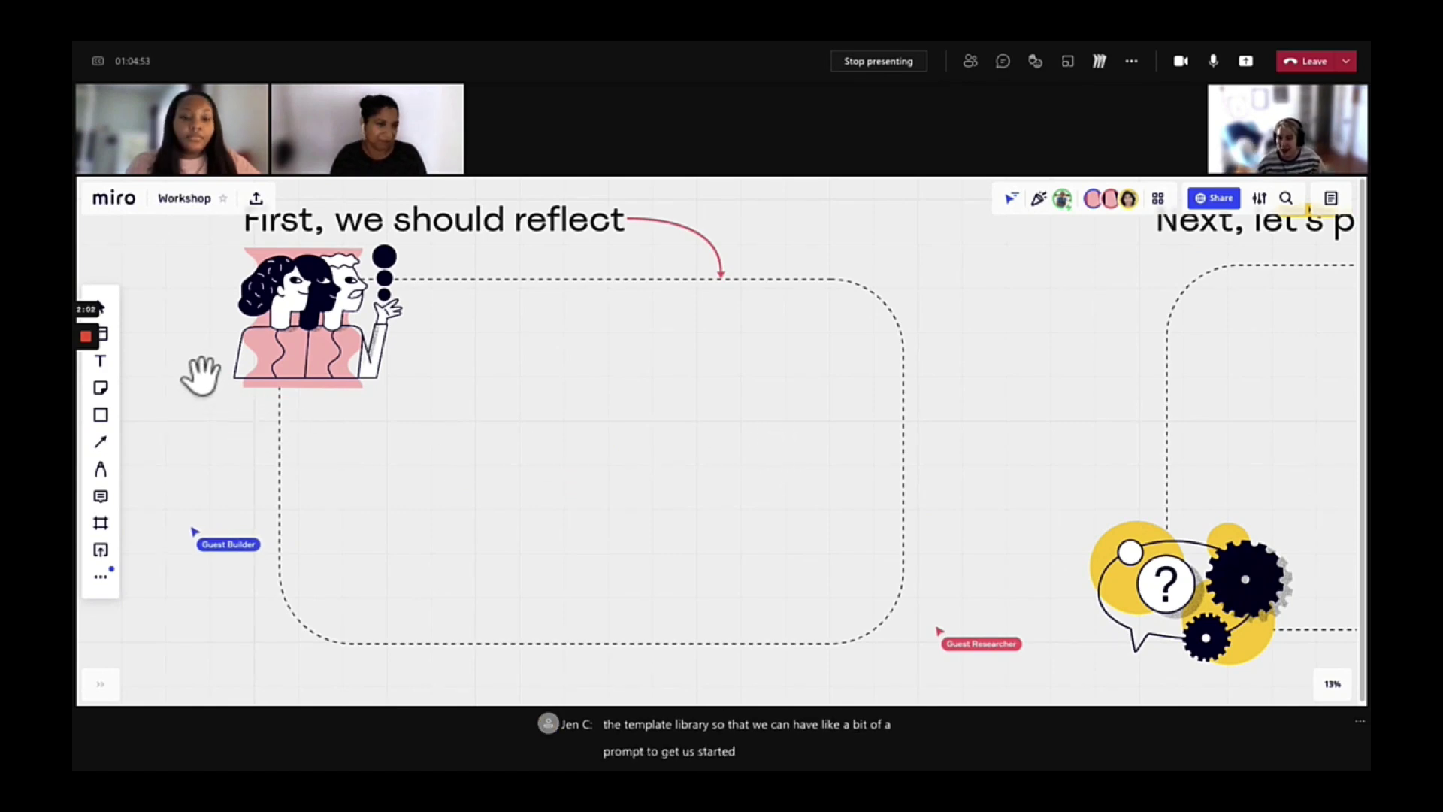
Search the templates for 'retrospective' and add Retrospective 4Ls to the board.
left_click(120, 342)
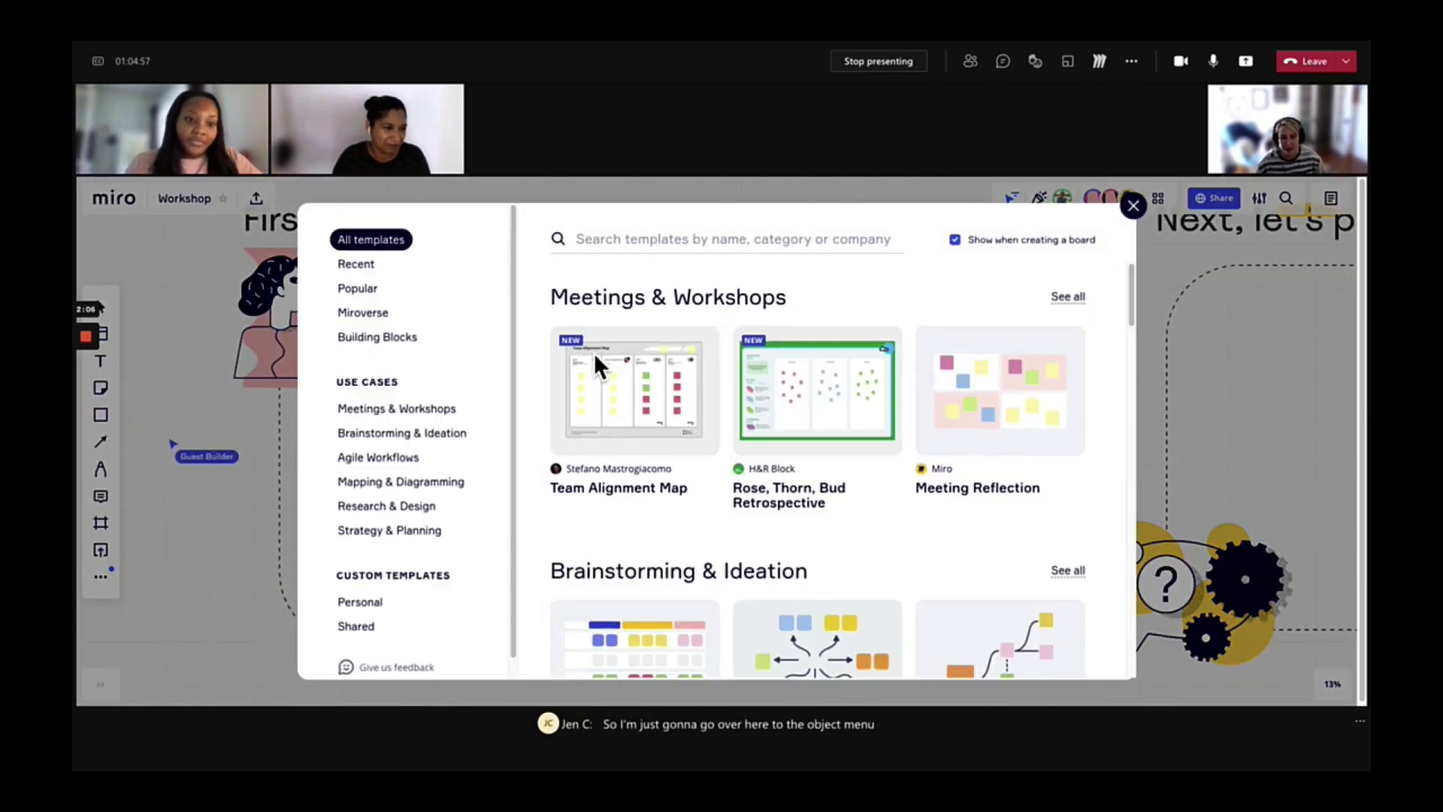
left_click(647, 241)
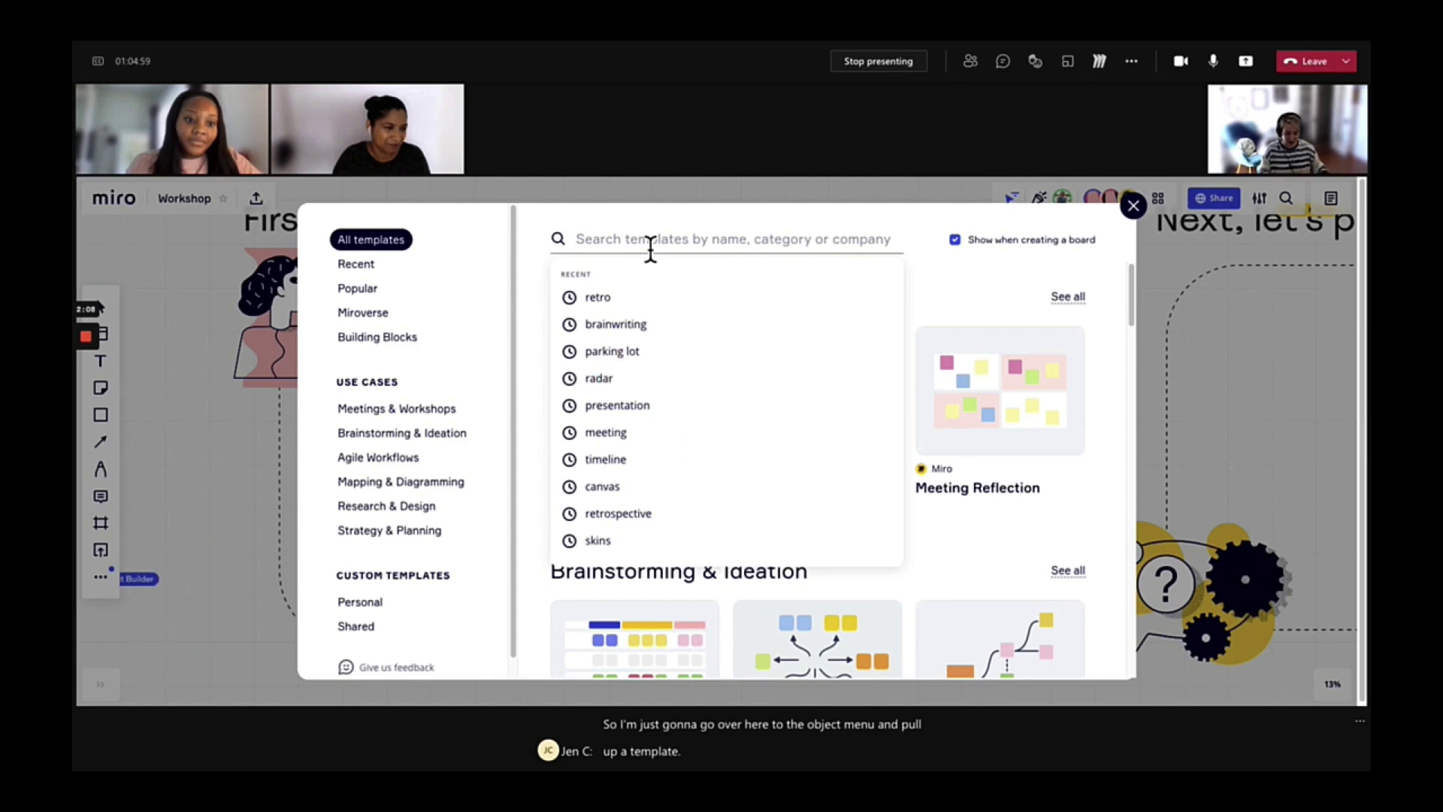
type("retrosp")
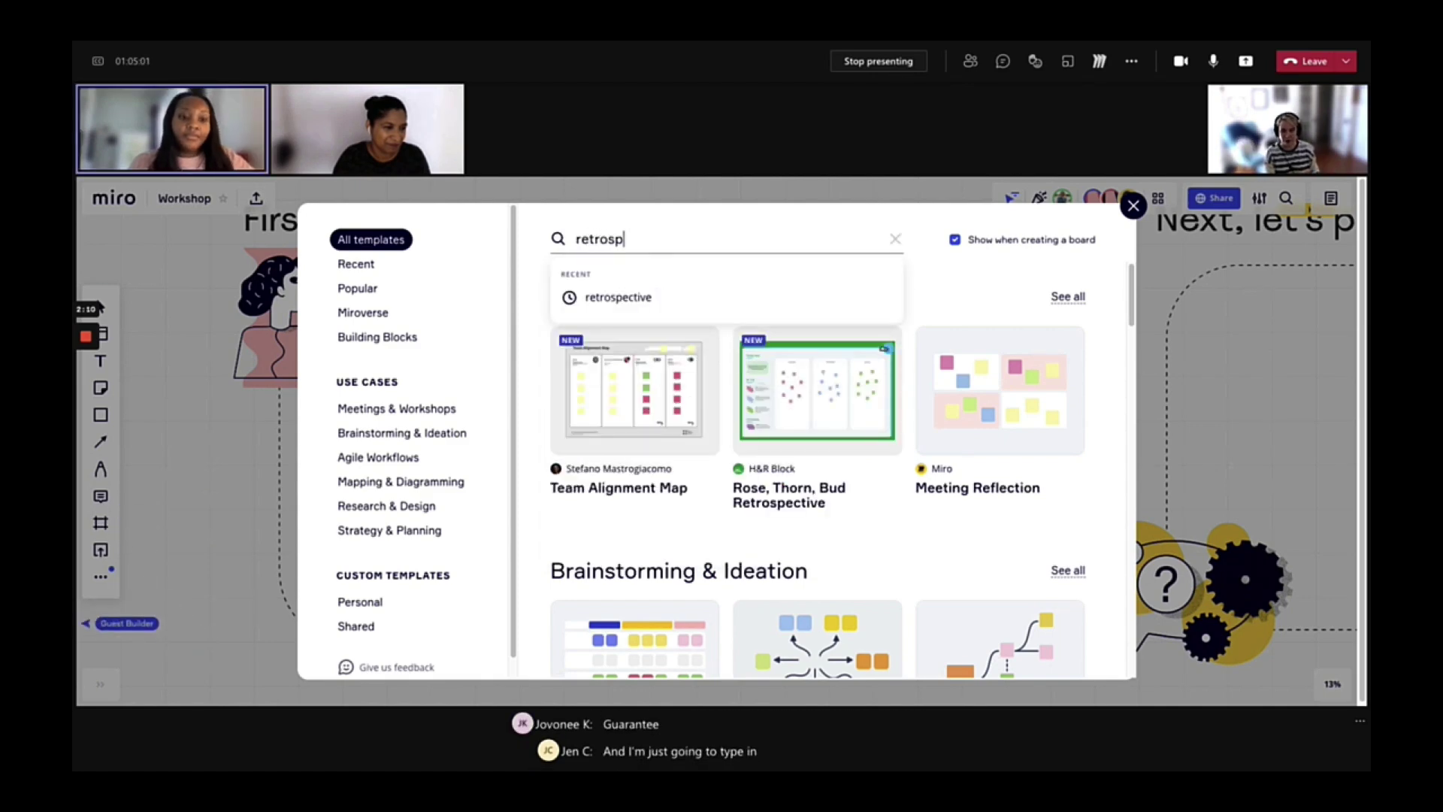
type("ective")
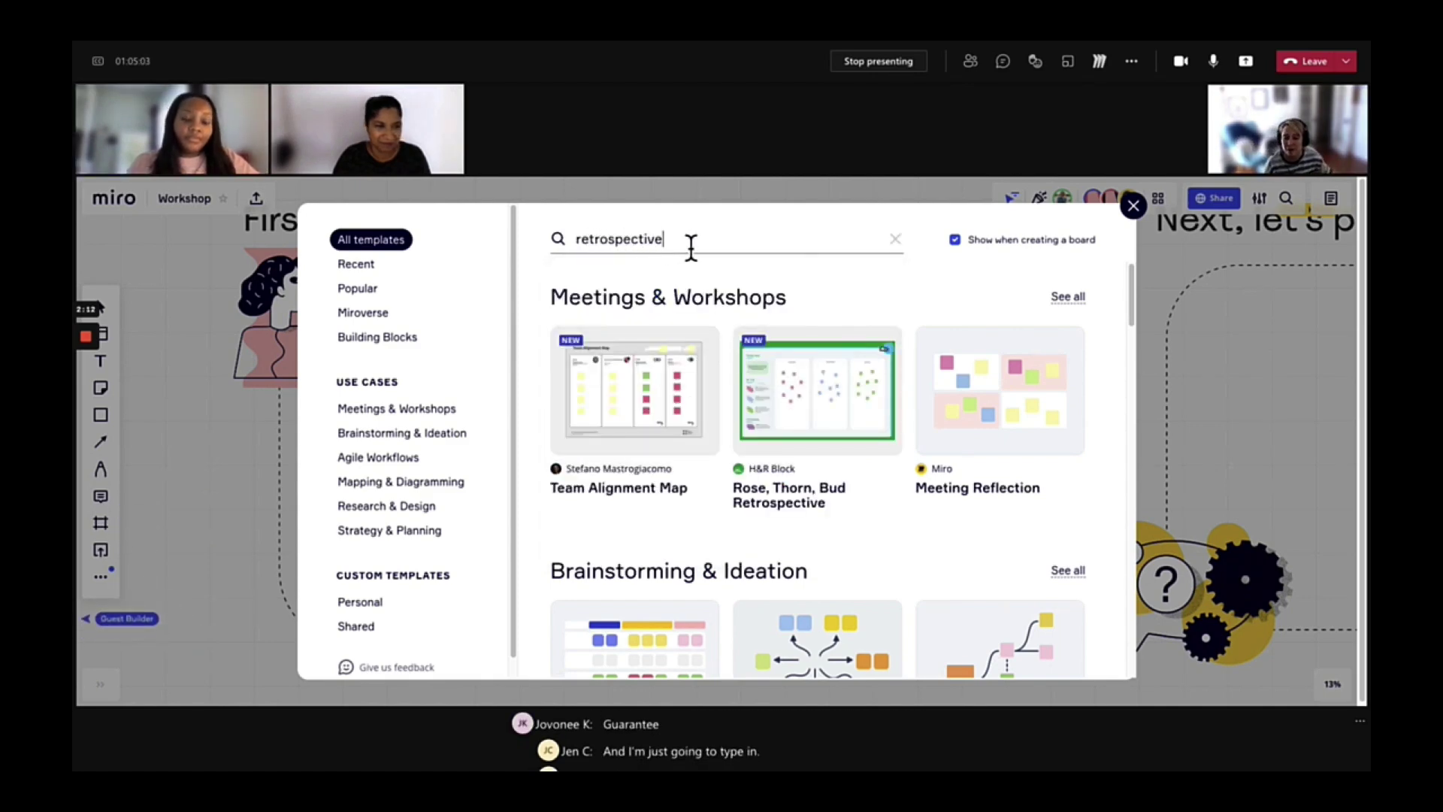
key("Return")
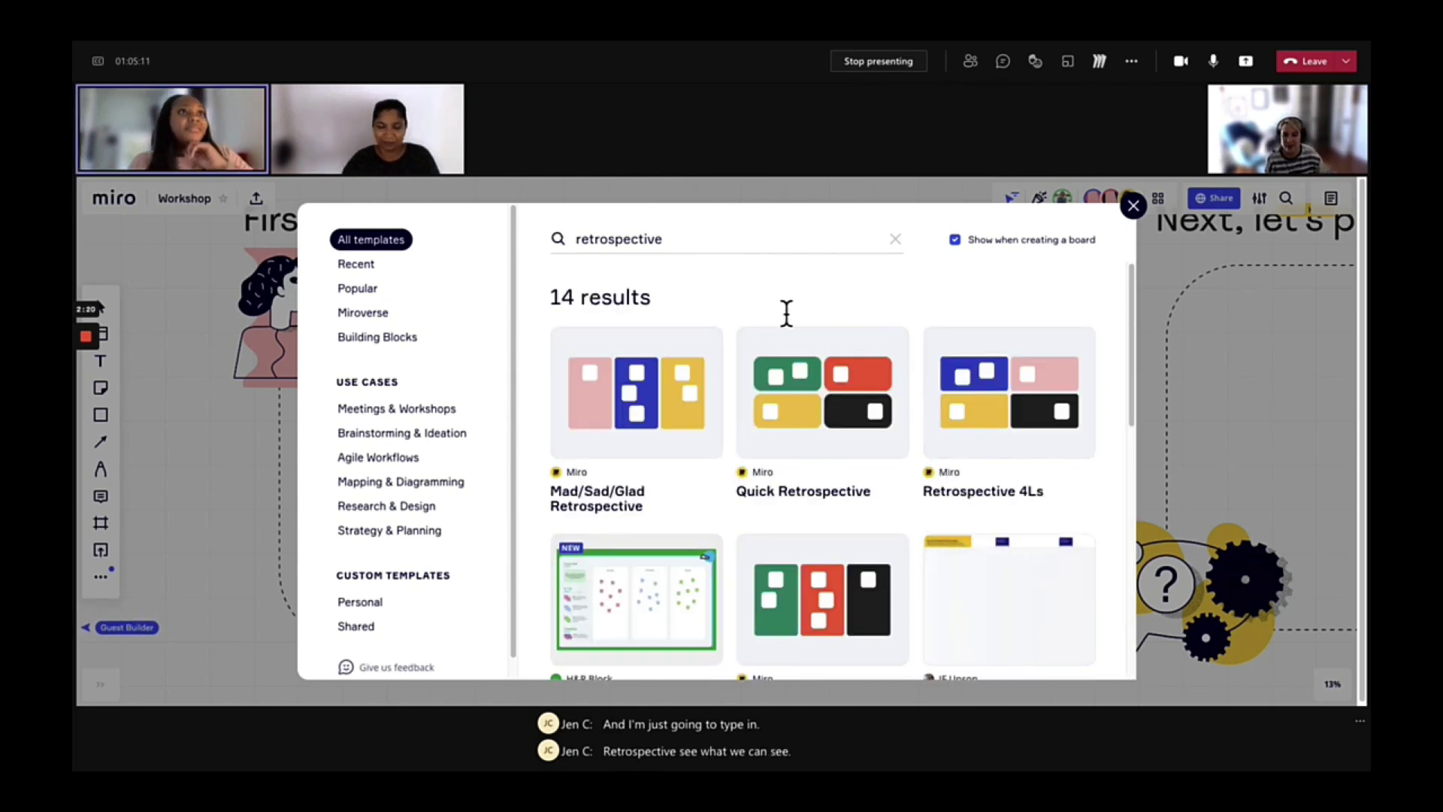
mouse_move(990, 454)
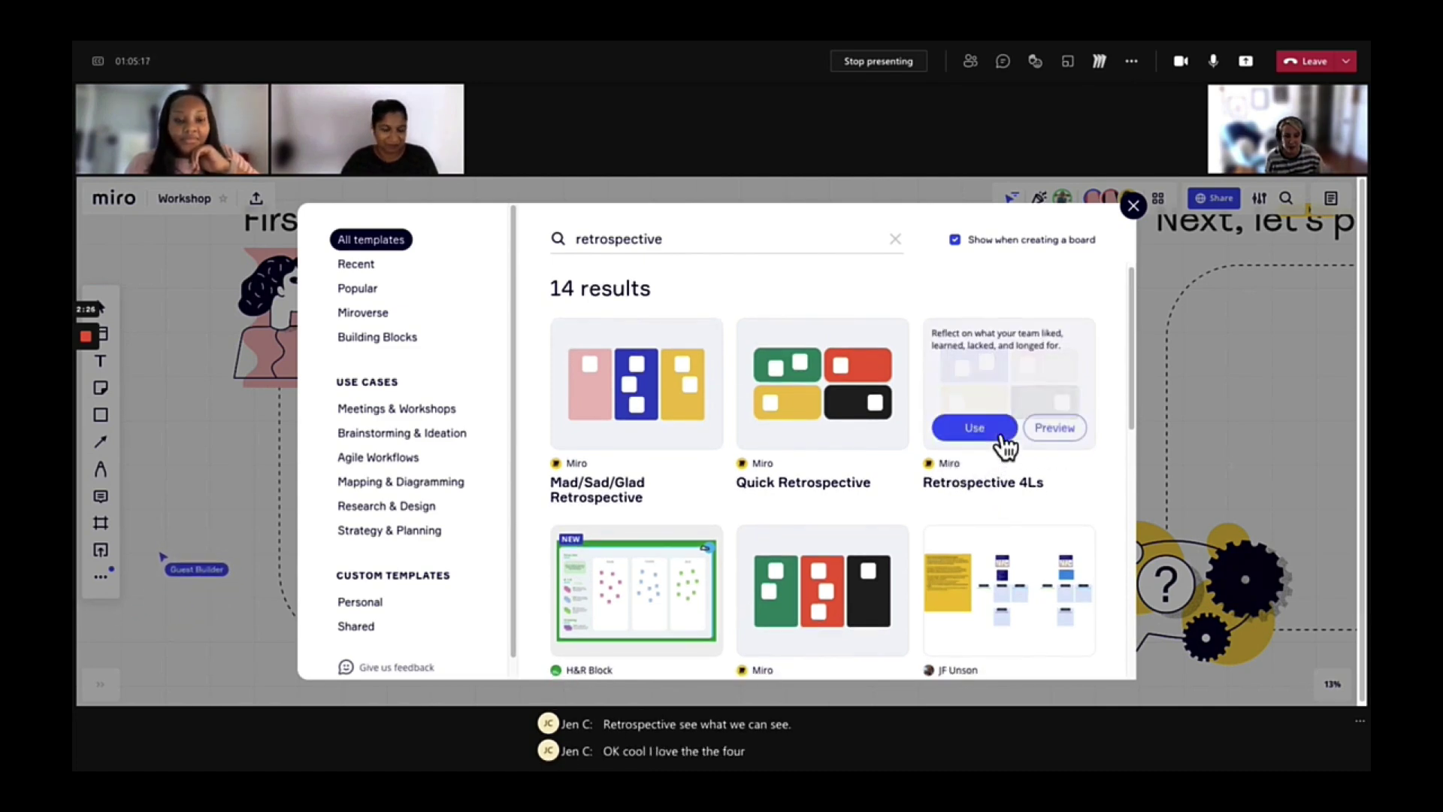
left_click(963, 431)
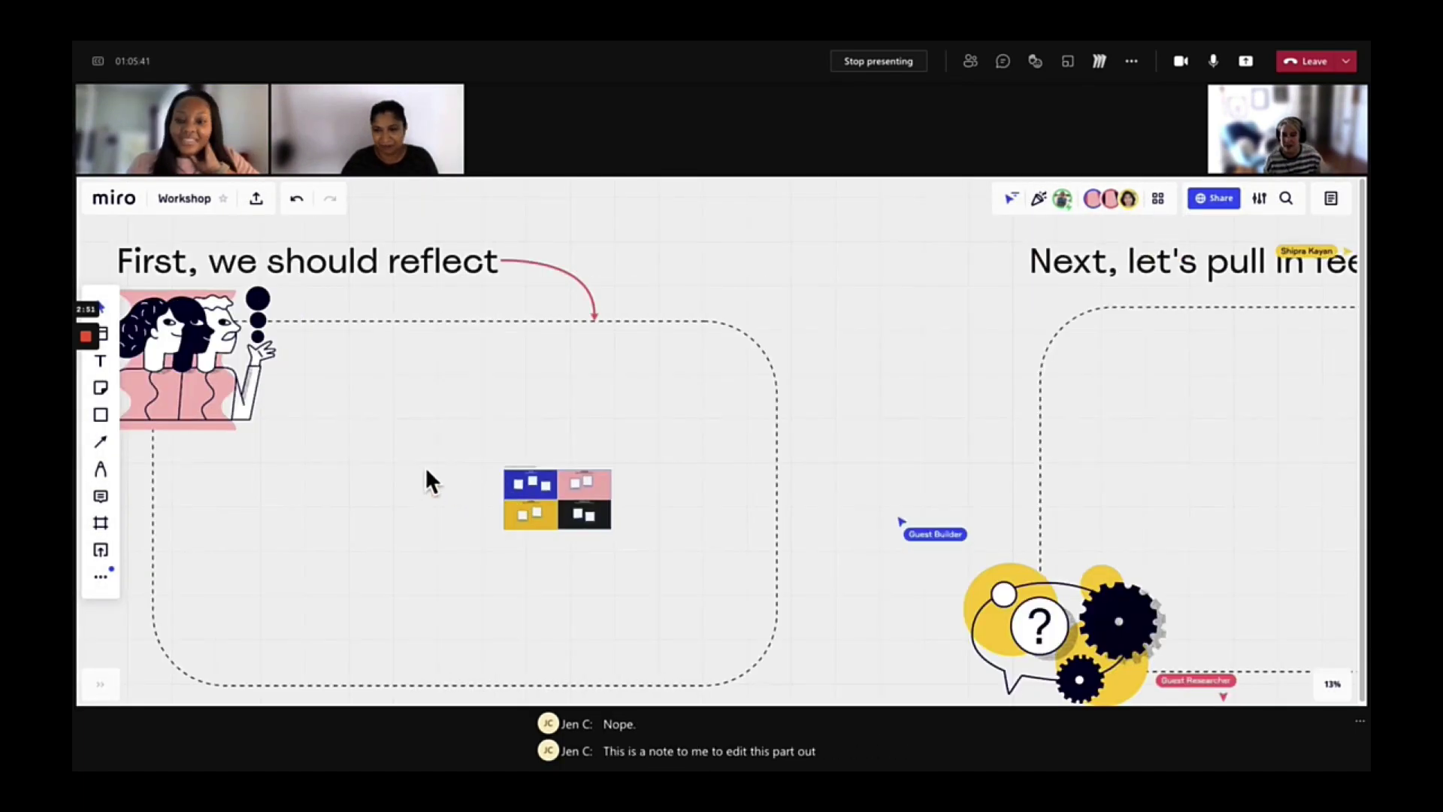
Move the 4Ls template into the reflect frame, enlarge it to fill the frame, and centre it.
left_click_drag(428, 480, 662, 596)
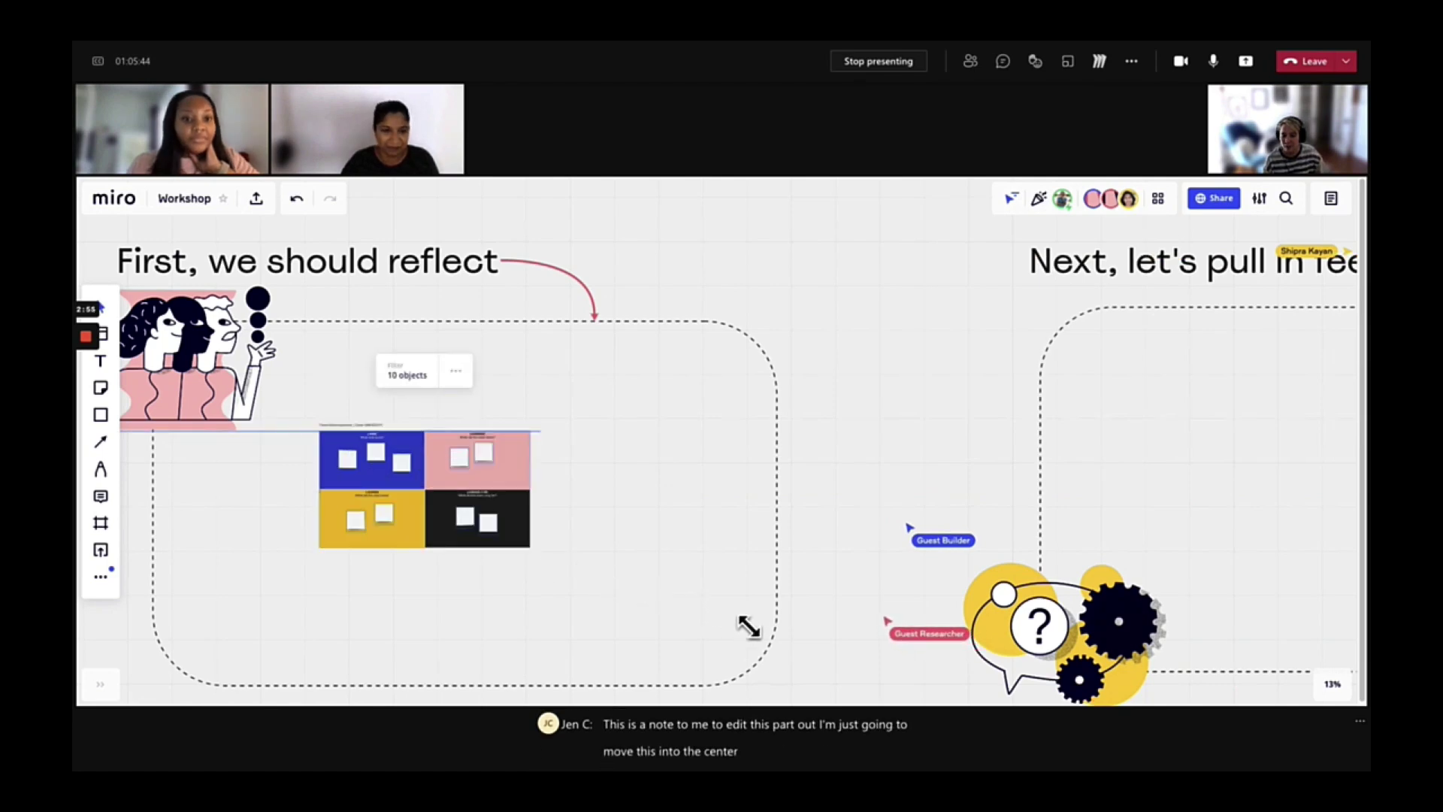
left_click_drag(748, 626, 853, 657)
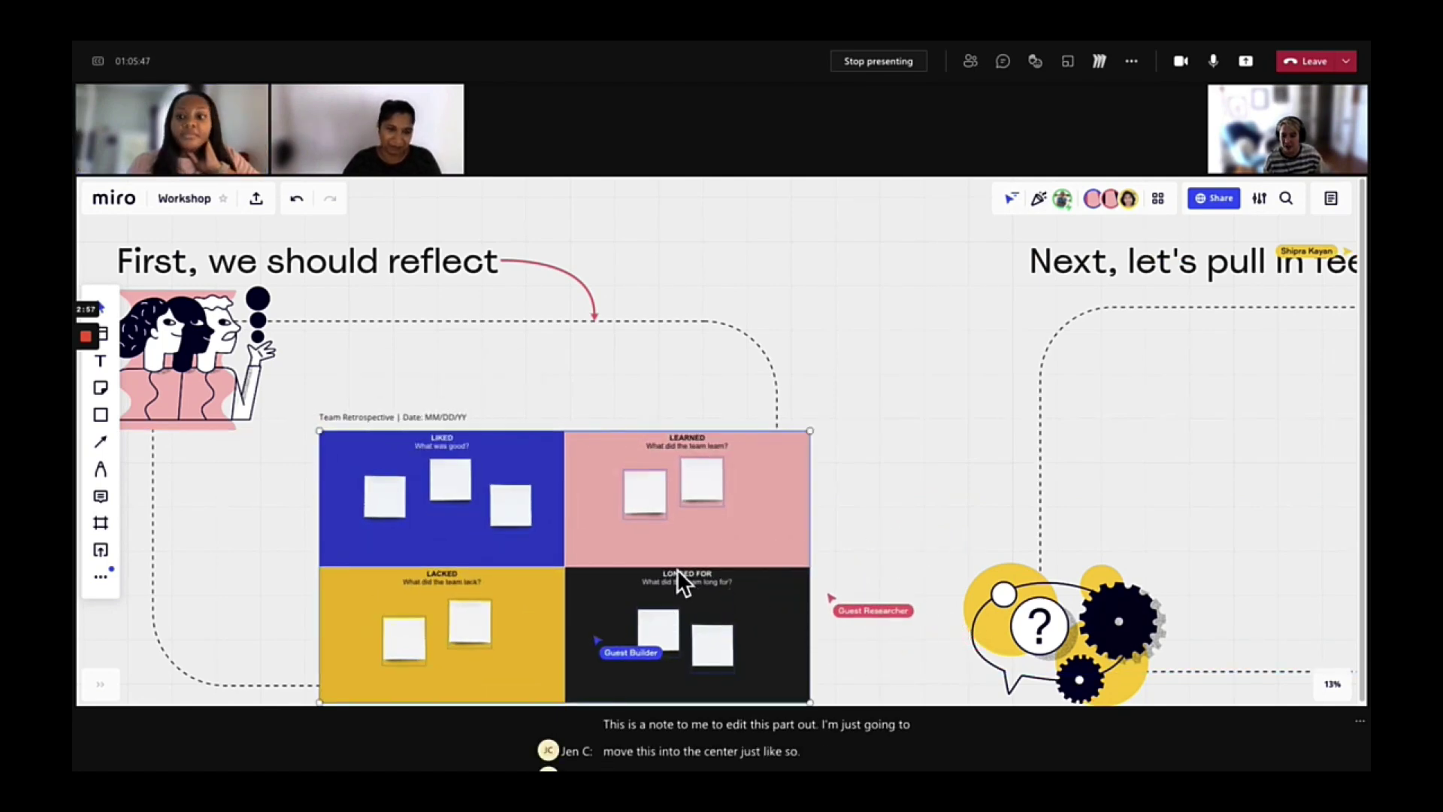
left_click_drag(638, 550, 566, 475)
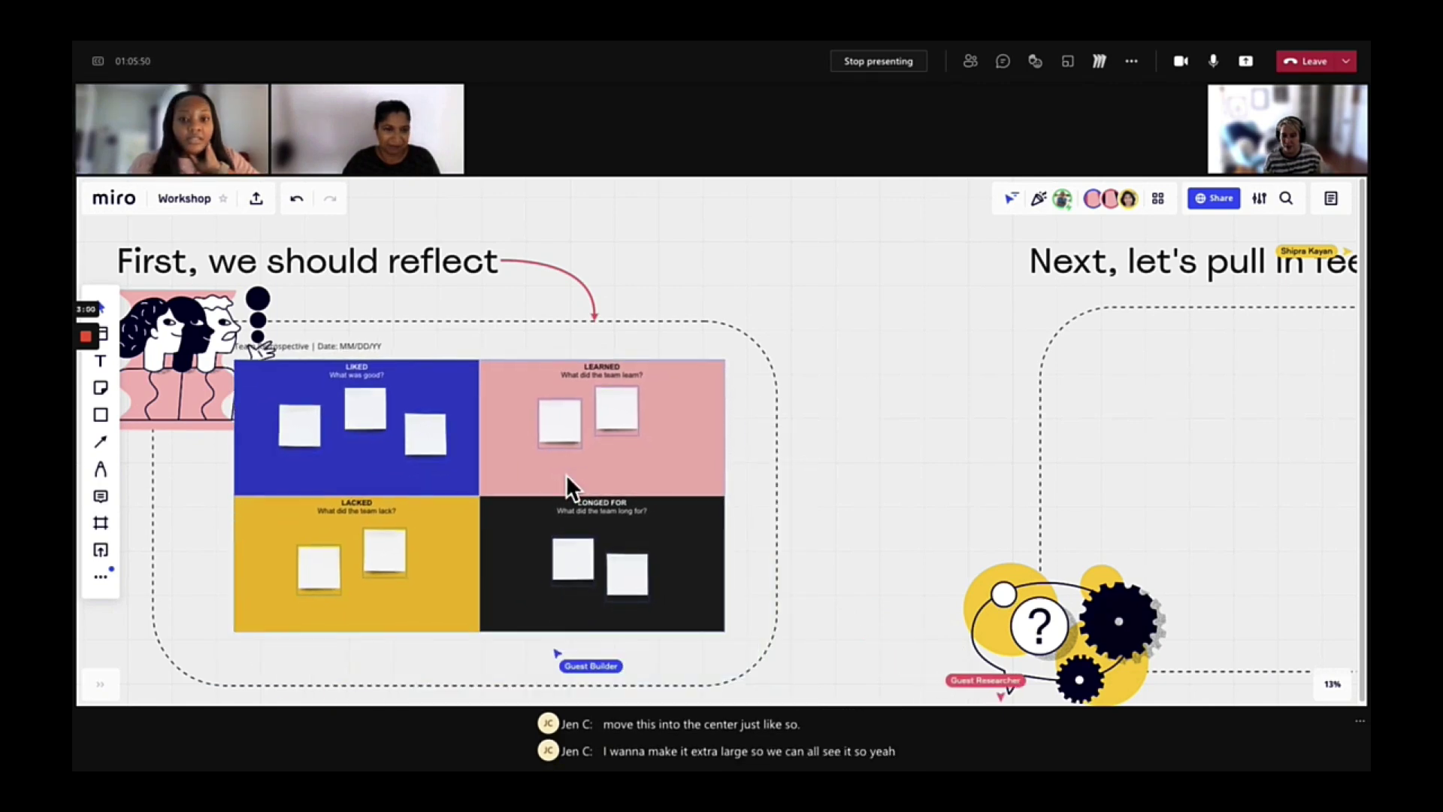
left_click(861, 471)
left_click_drag(929, 471, 1050, 437)
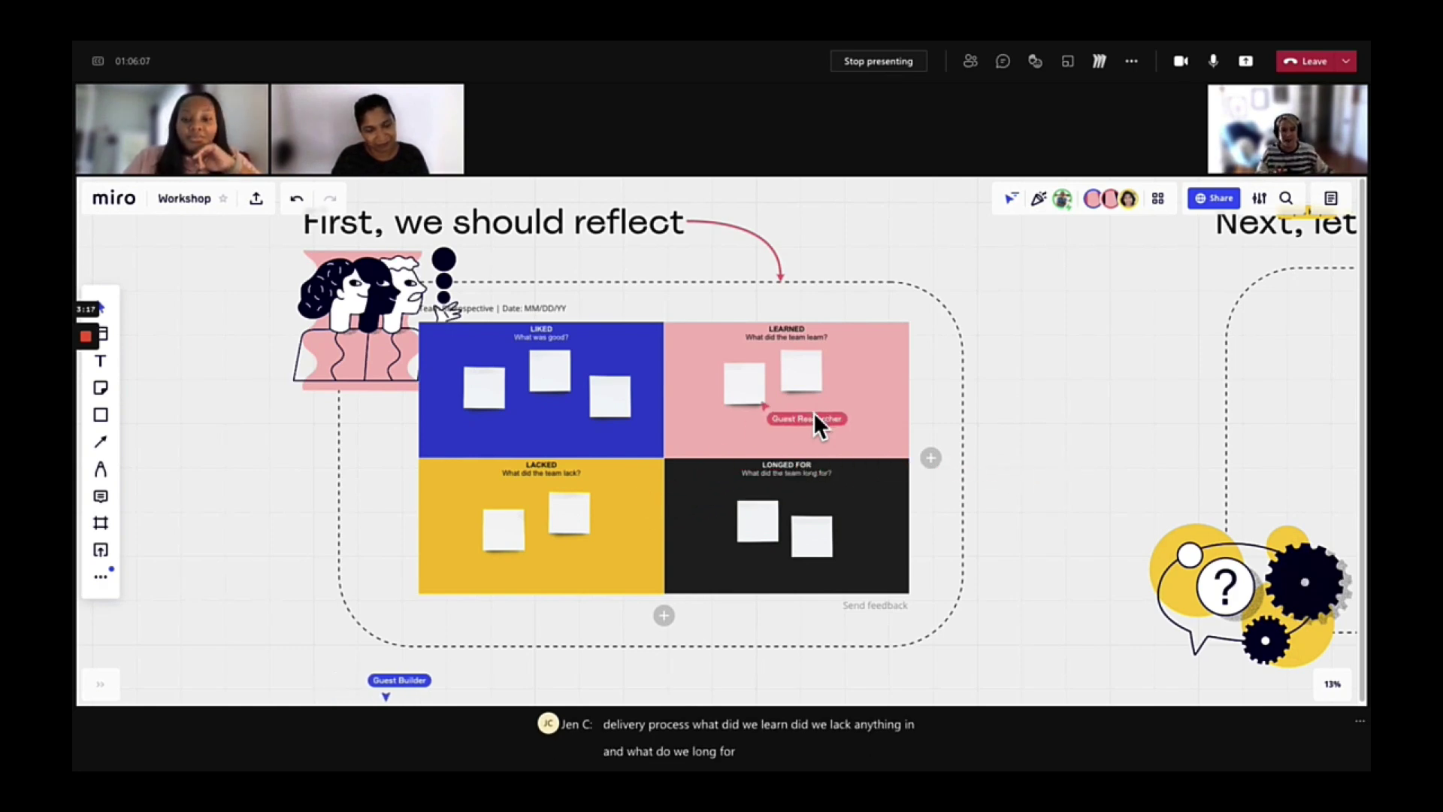
Start a 03:00 countdown timer with Smooth groove music.
left_click(99, 684)
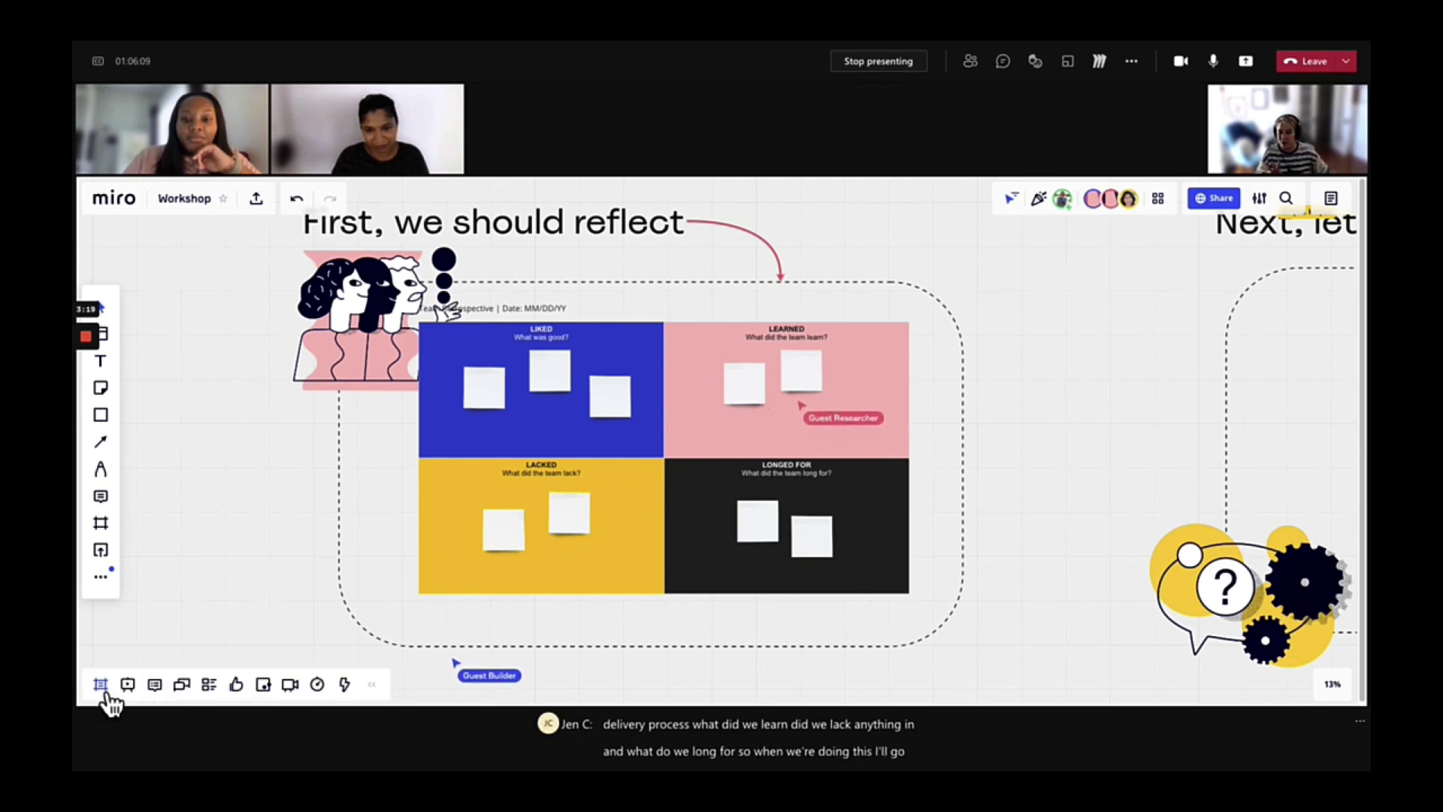
left_click(322, 685)
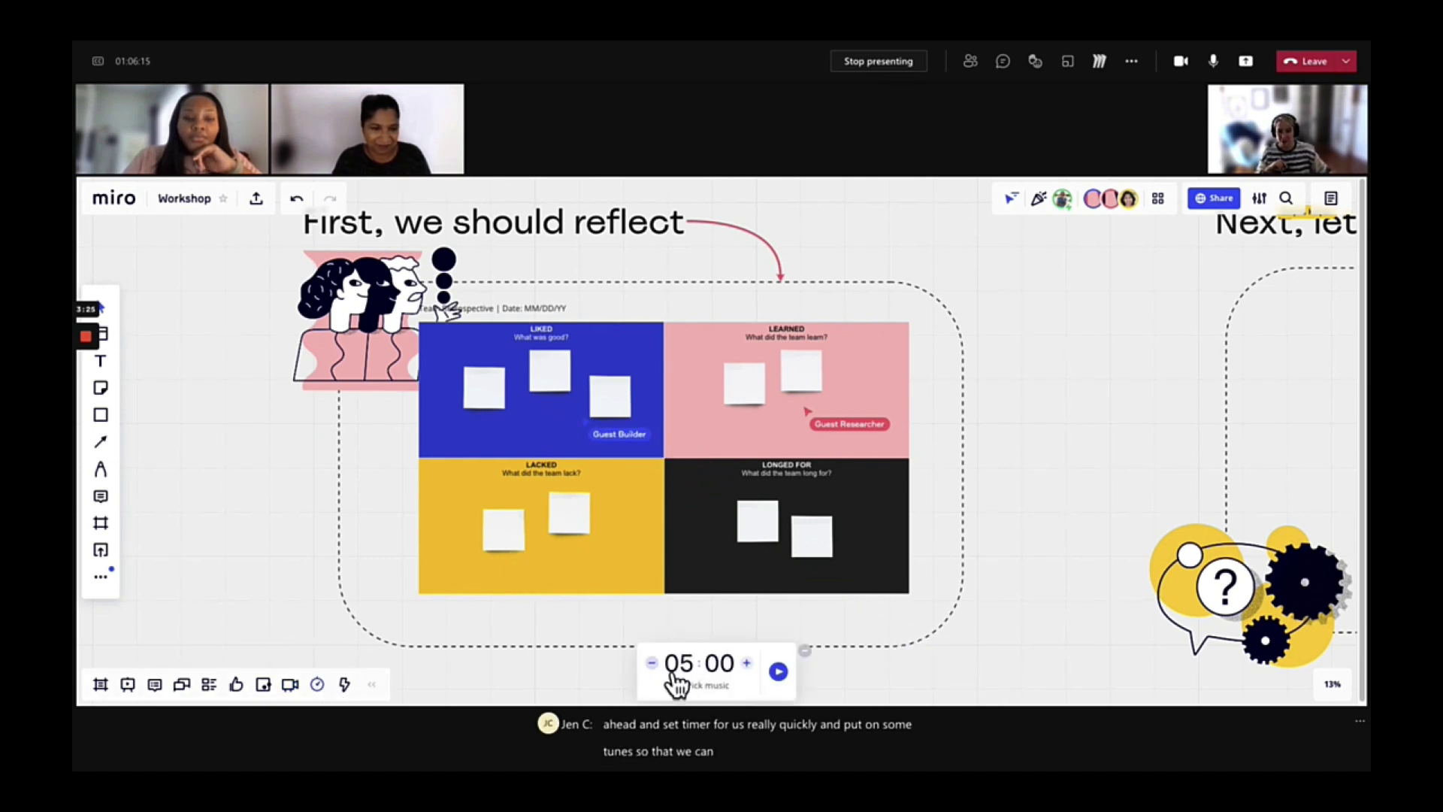
left_click(652, 664)
left_click(652, 663)
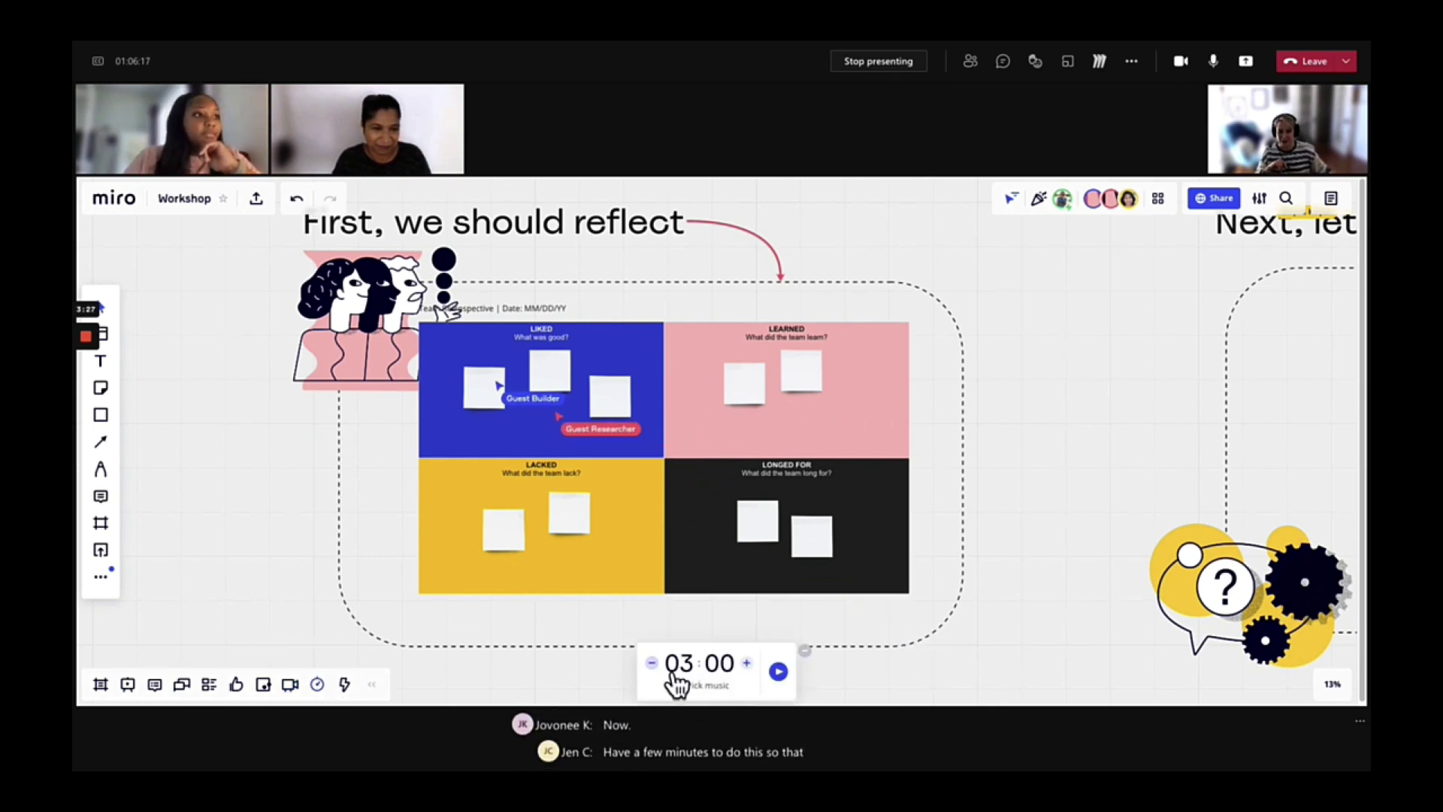
left_click(652, 664)
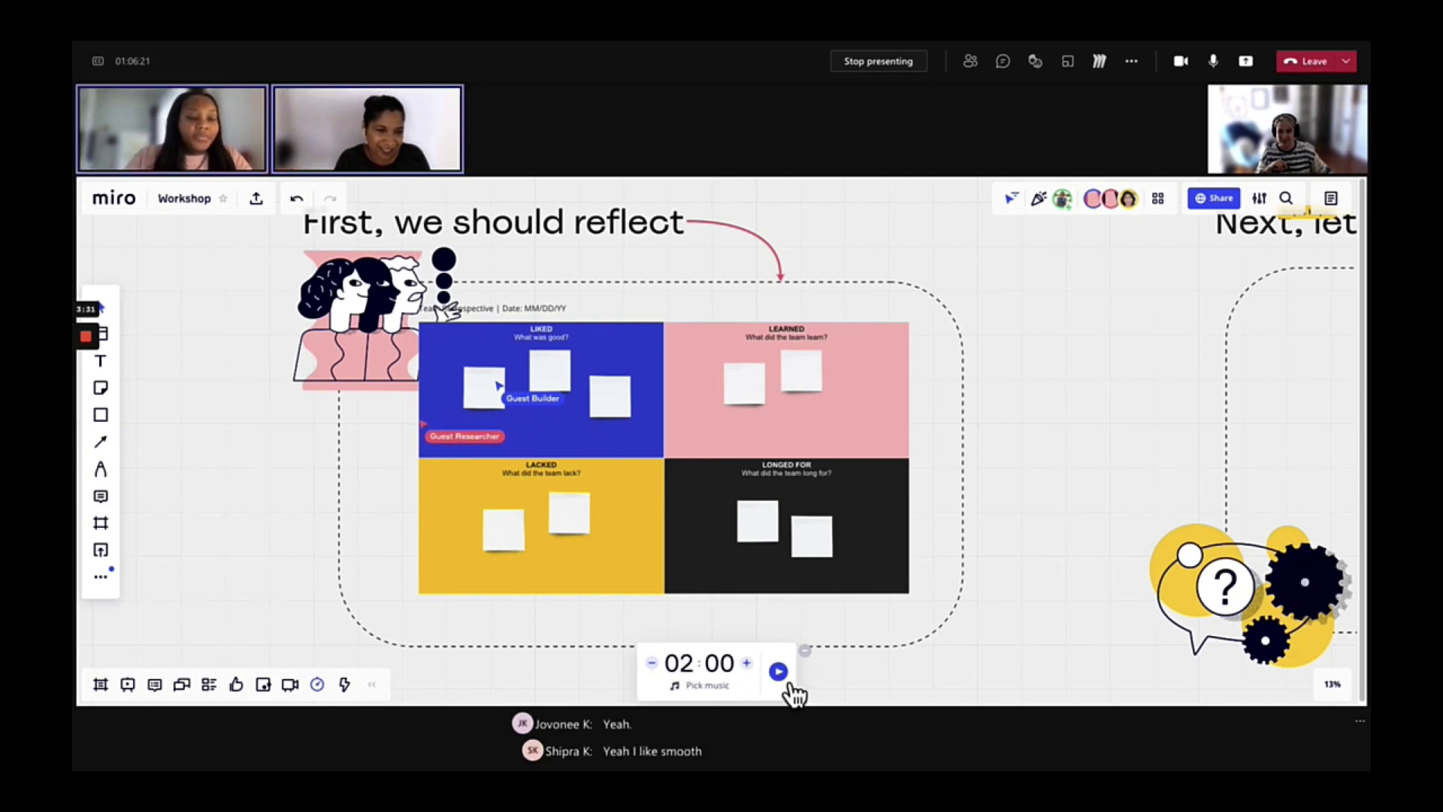
left_click(721, 684)
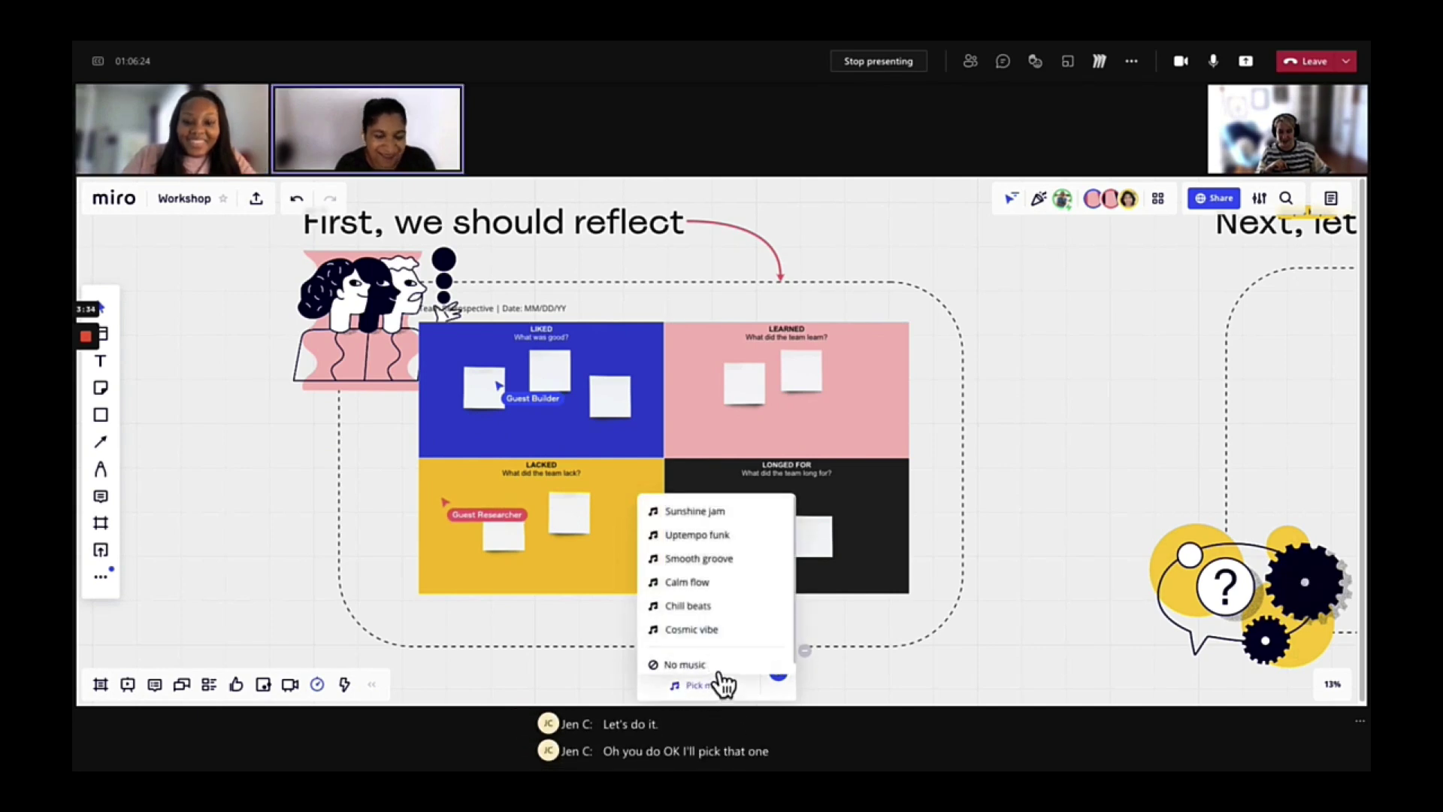
left_click(725, 560)
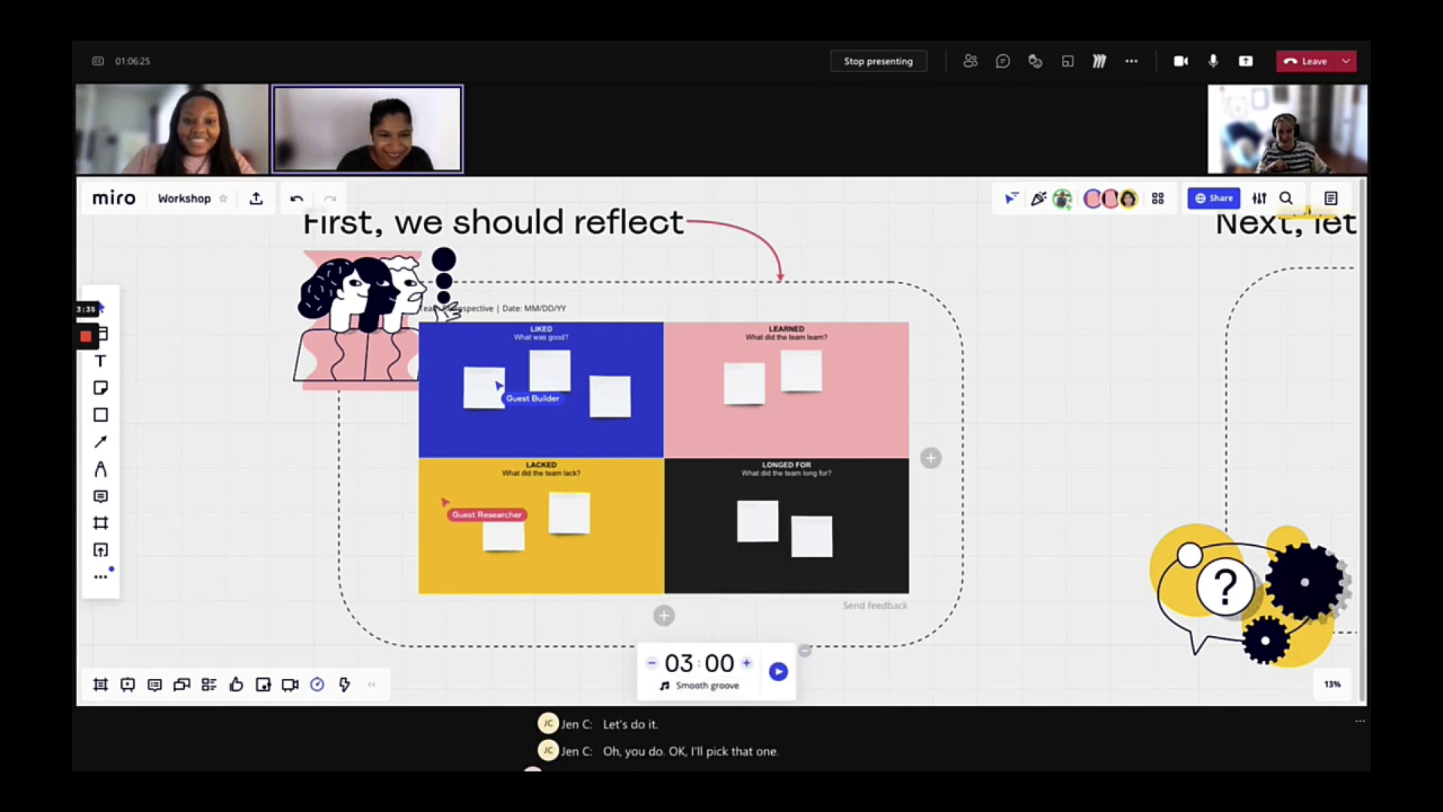
left_click(779, 671)
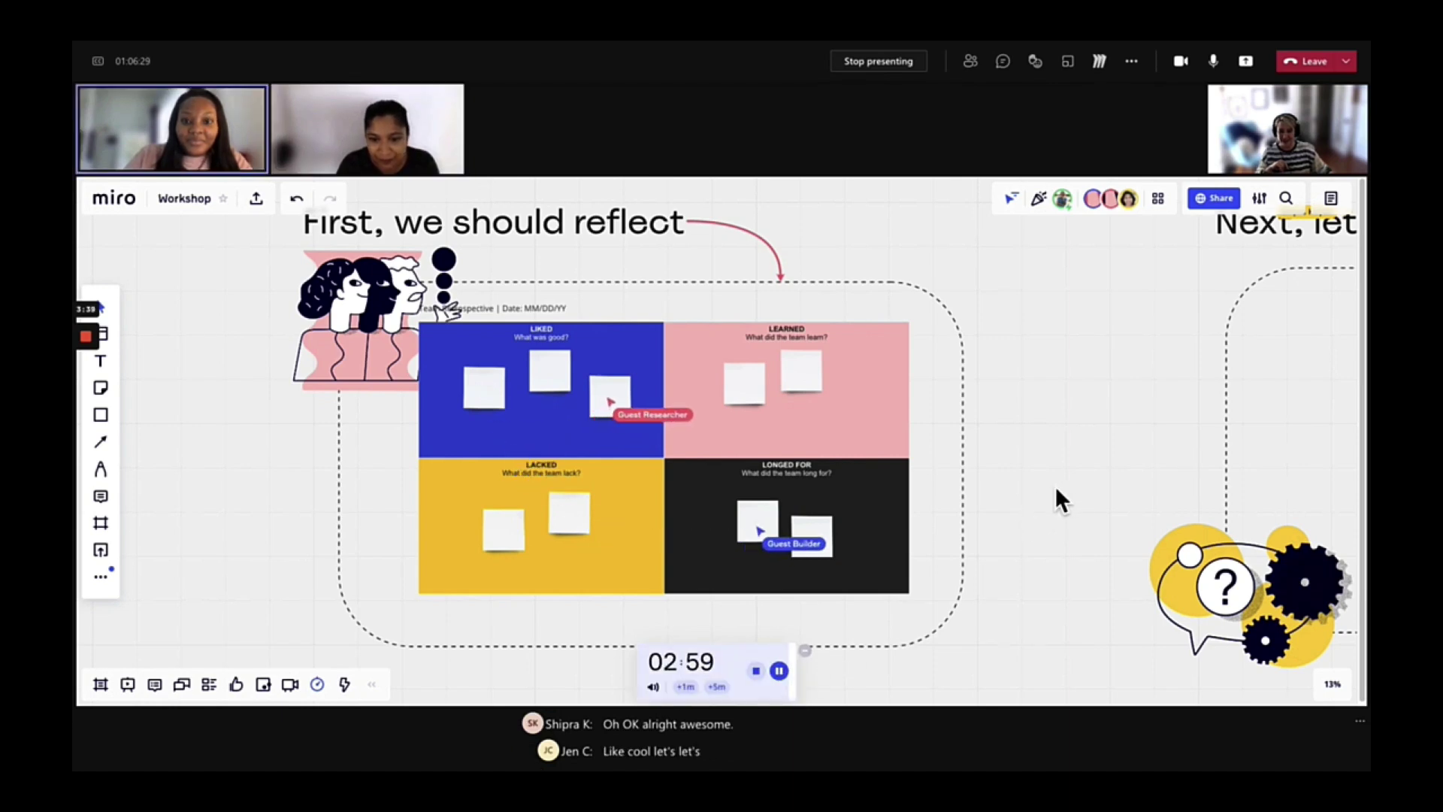
scroll(598, 542, "up", 4)
double_click(903, 250)
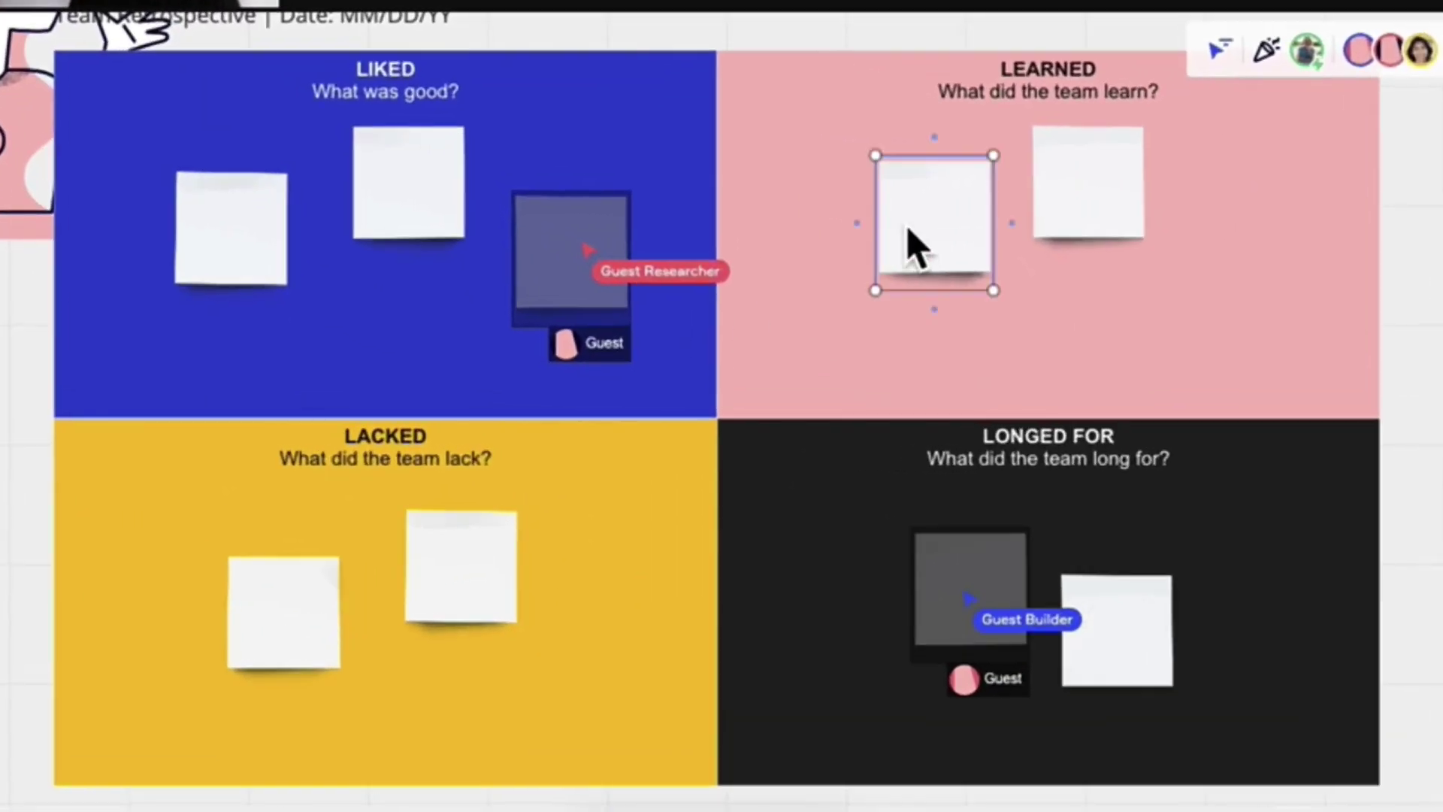
type("learned how ")
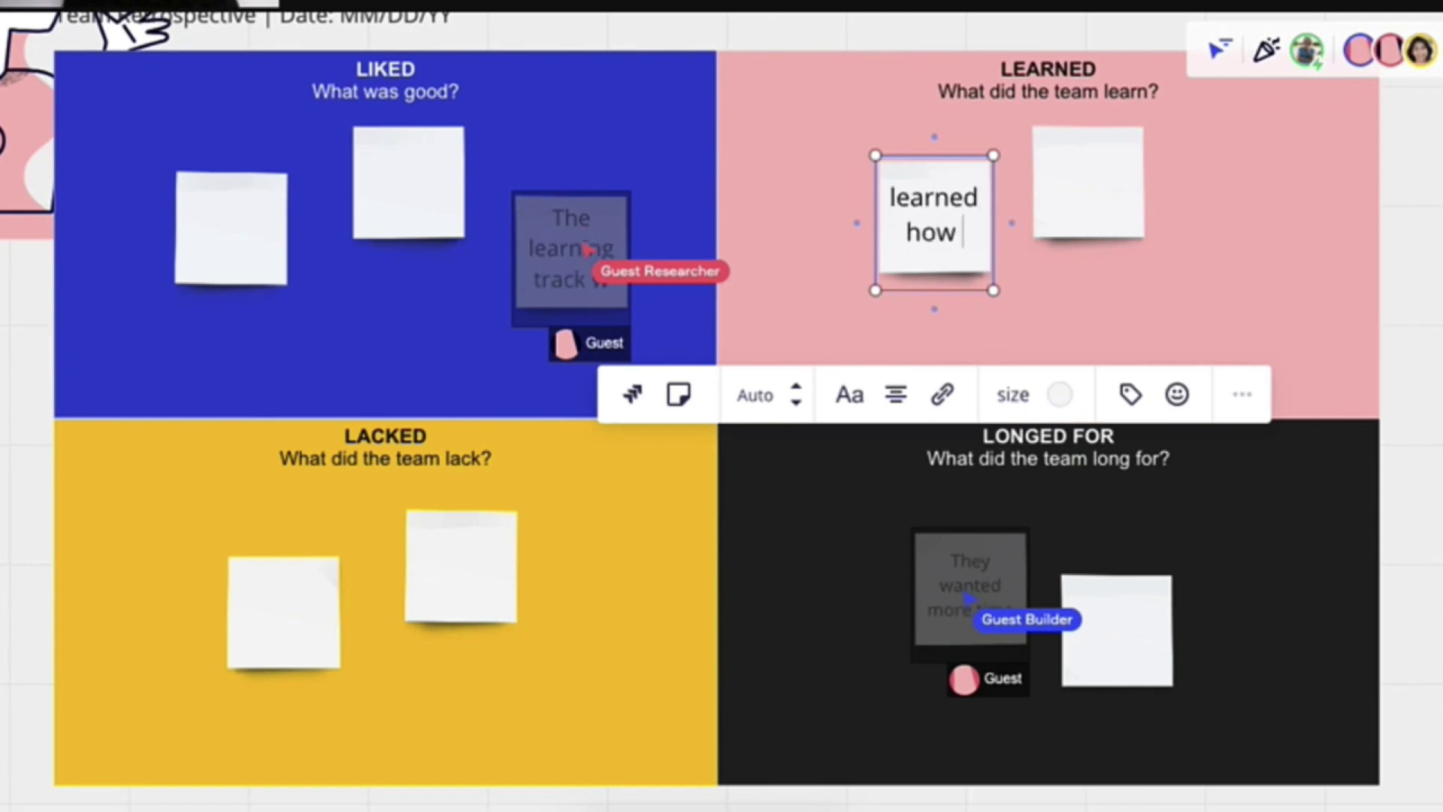
type("to use our time wisely!")
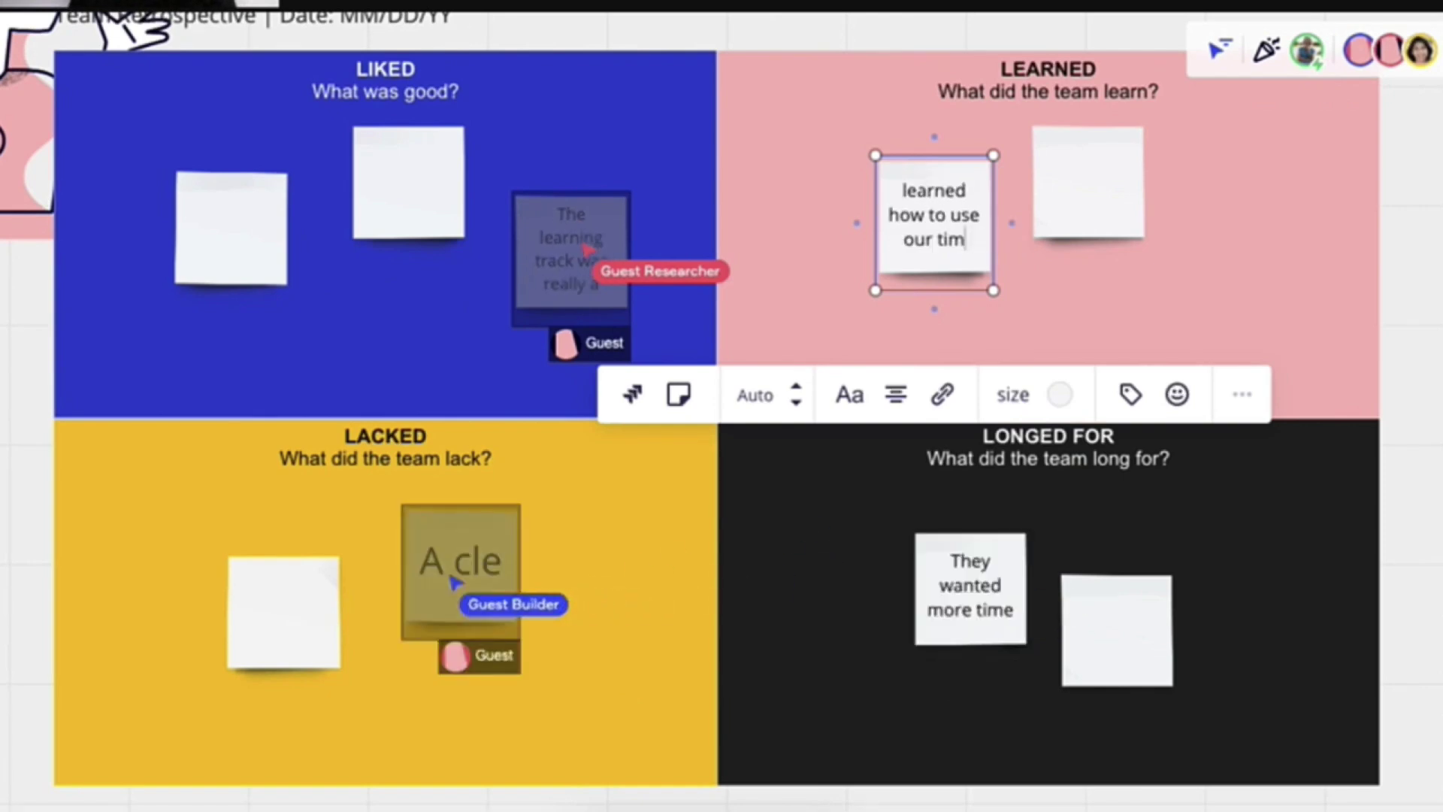
left_click(1104, 205)
left_click(1136, 658)
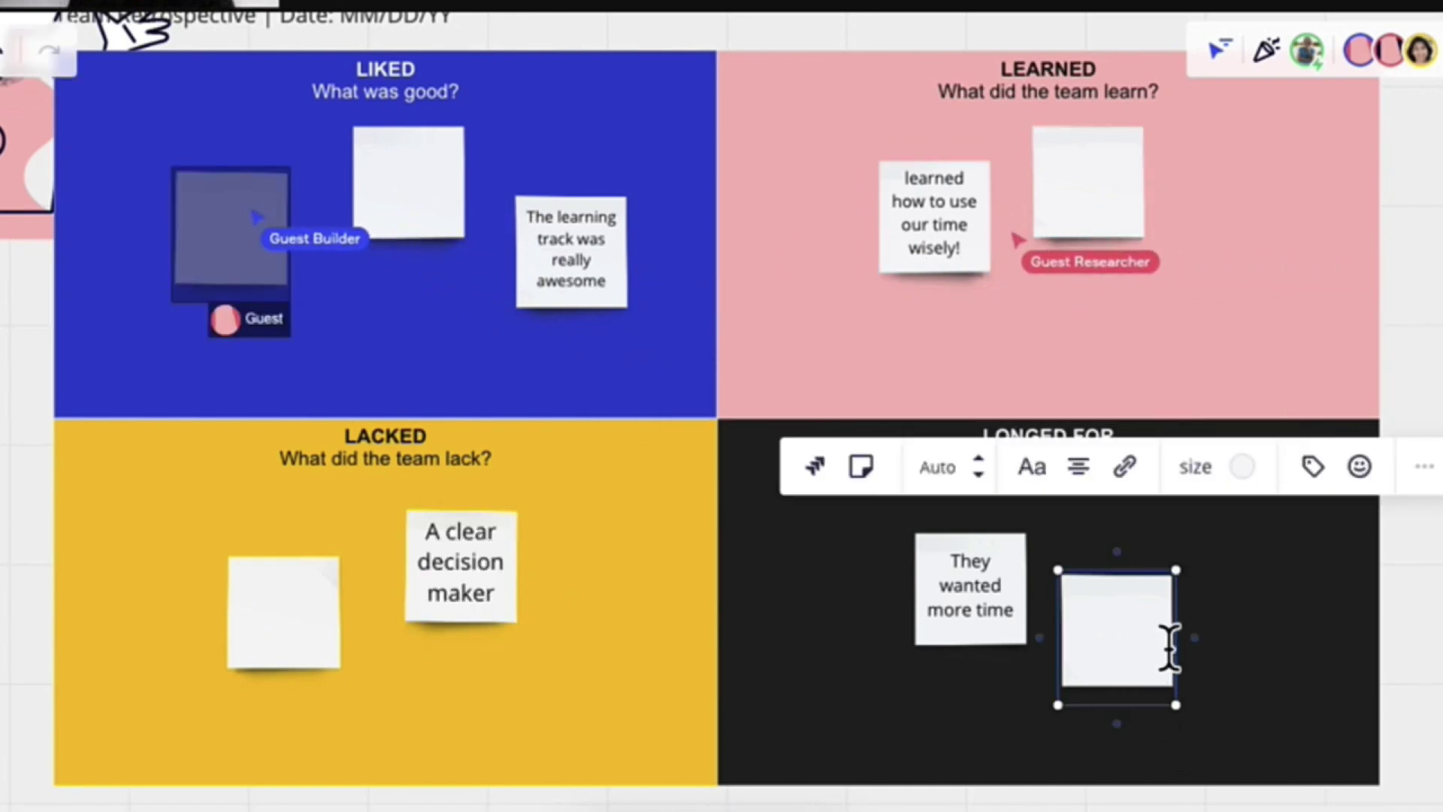
left_click(1165, 644)
type("I would have liked more")
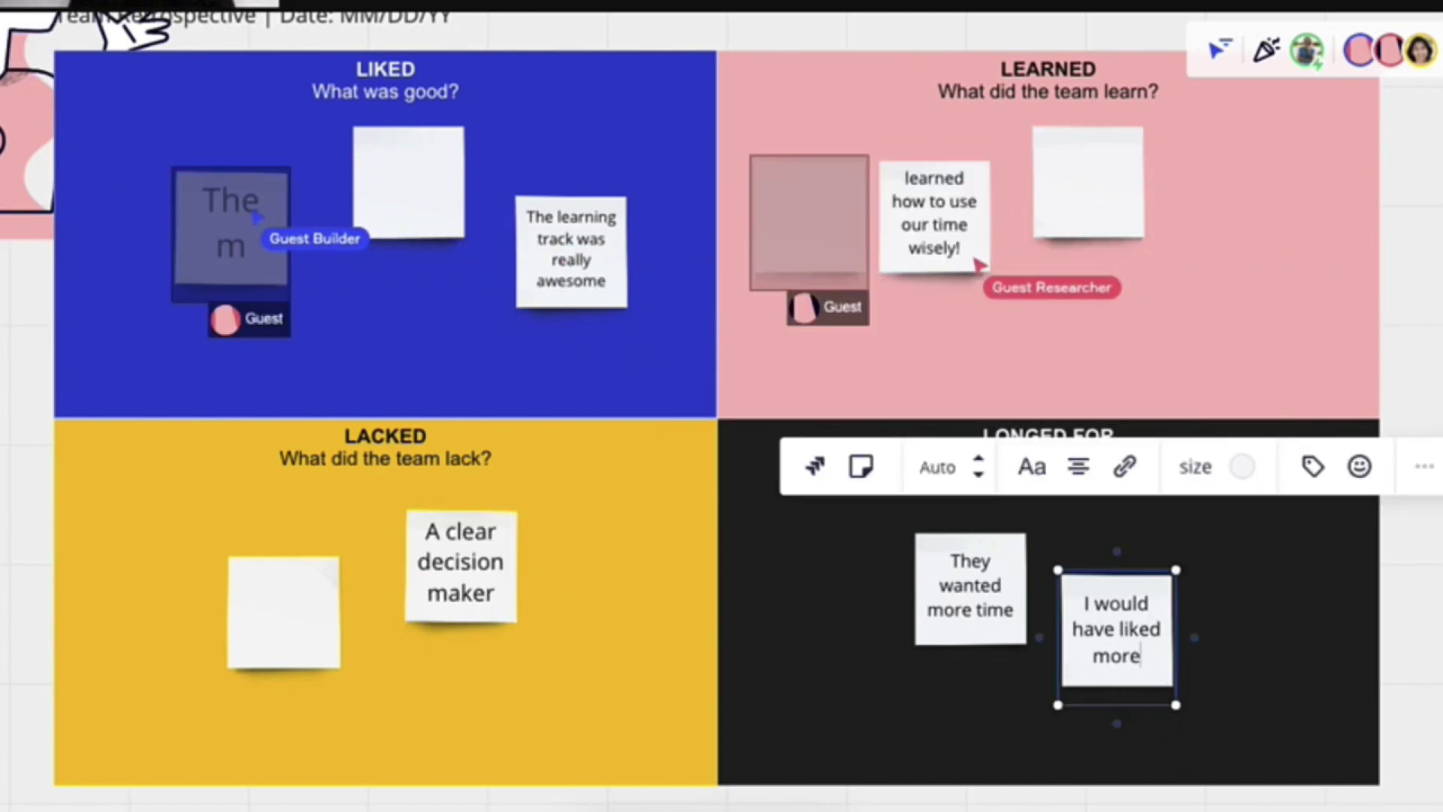
type(" materials for the exercise at the end")
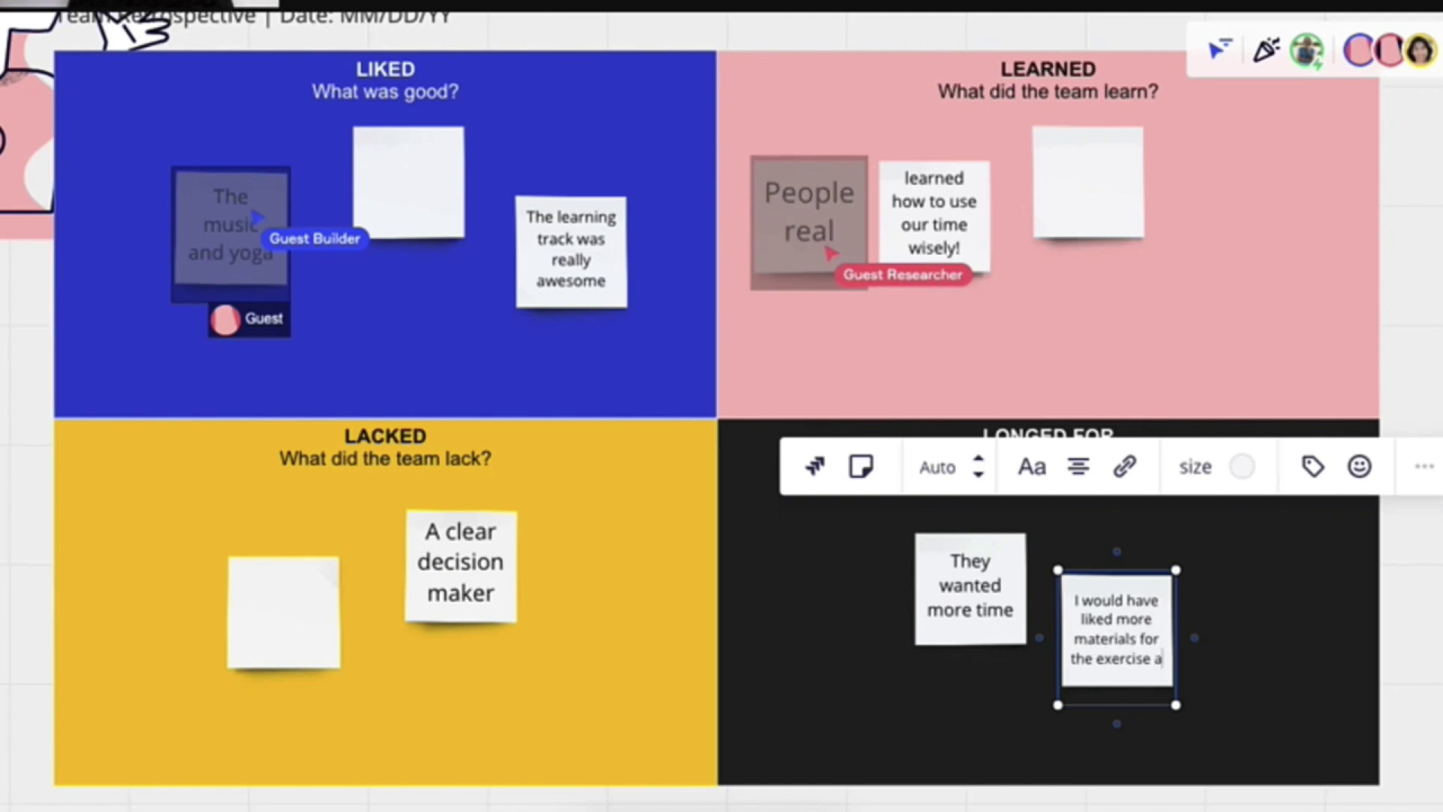
left_click(1194, 638)
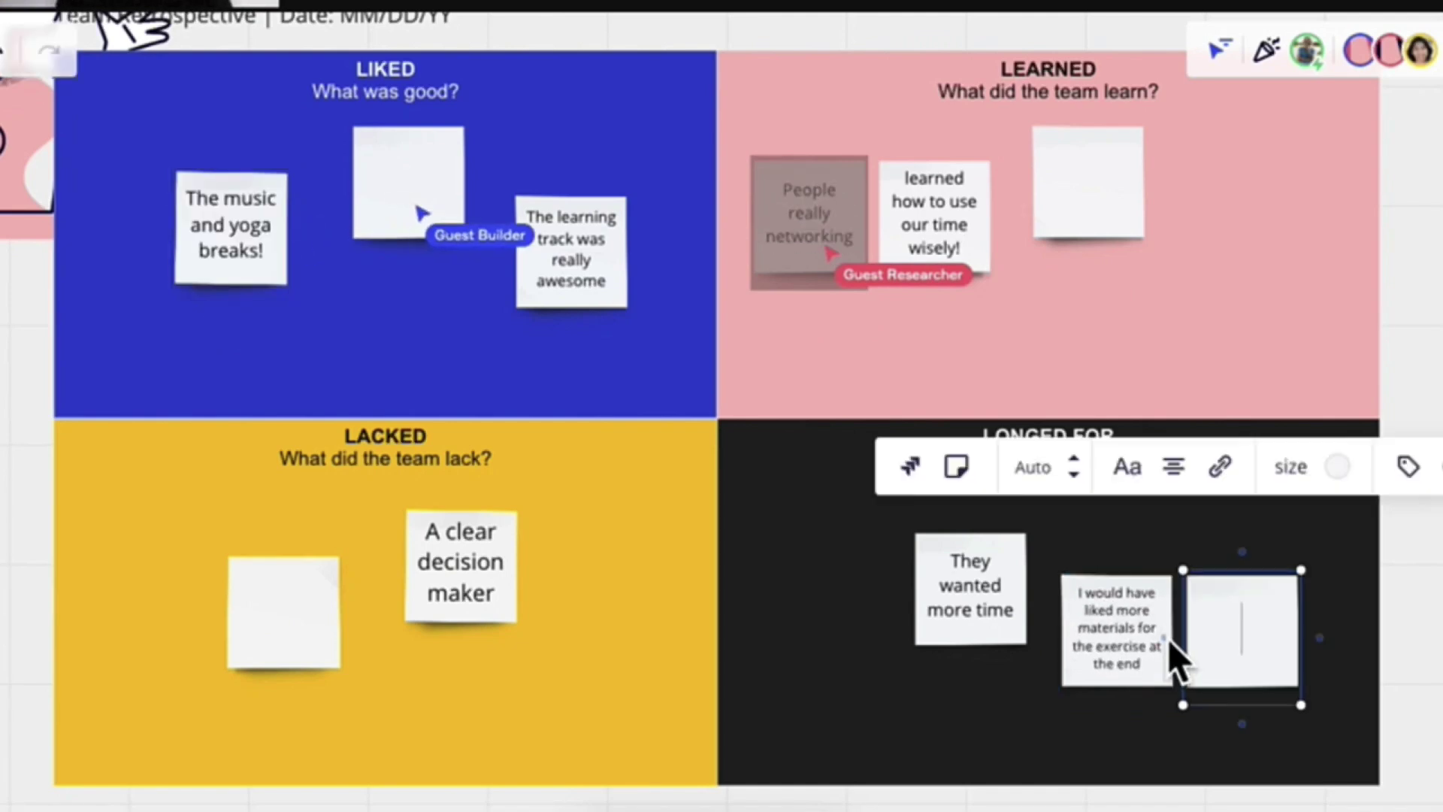
left_click_drag(1304, 644, 1270, 579)
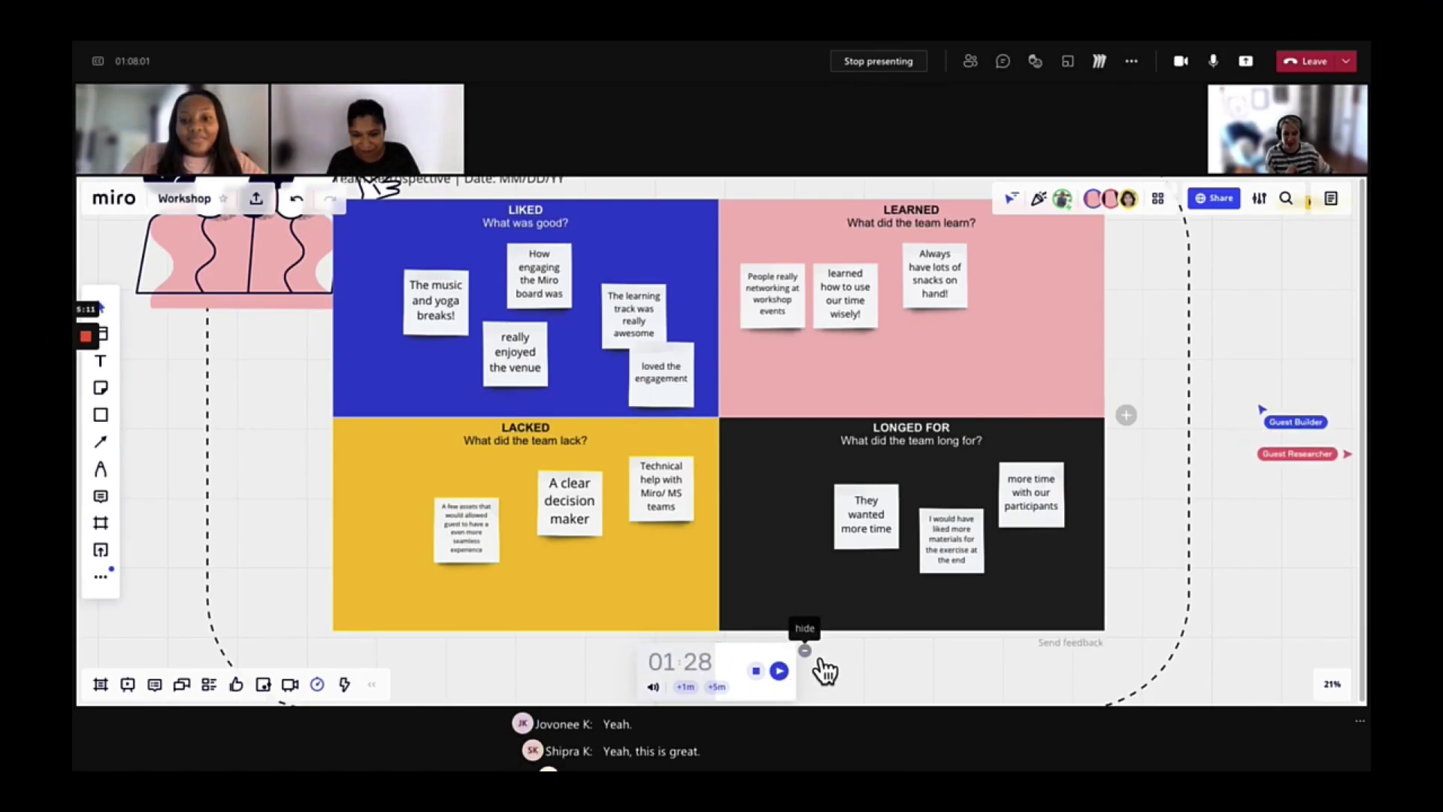
left_click(756, 670)
left_click(695, 675)
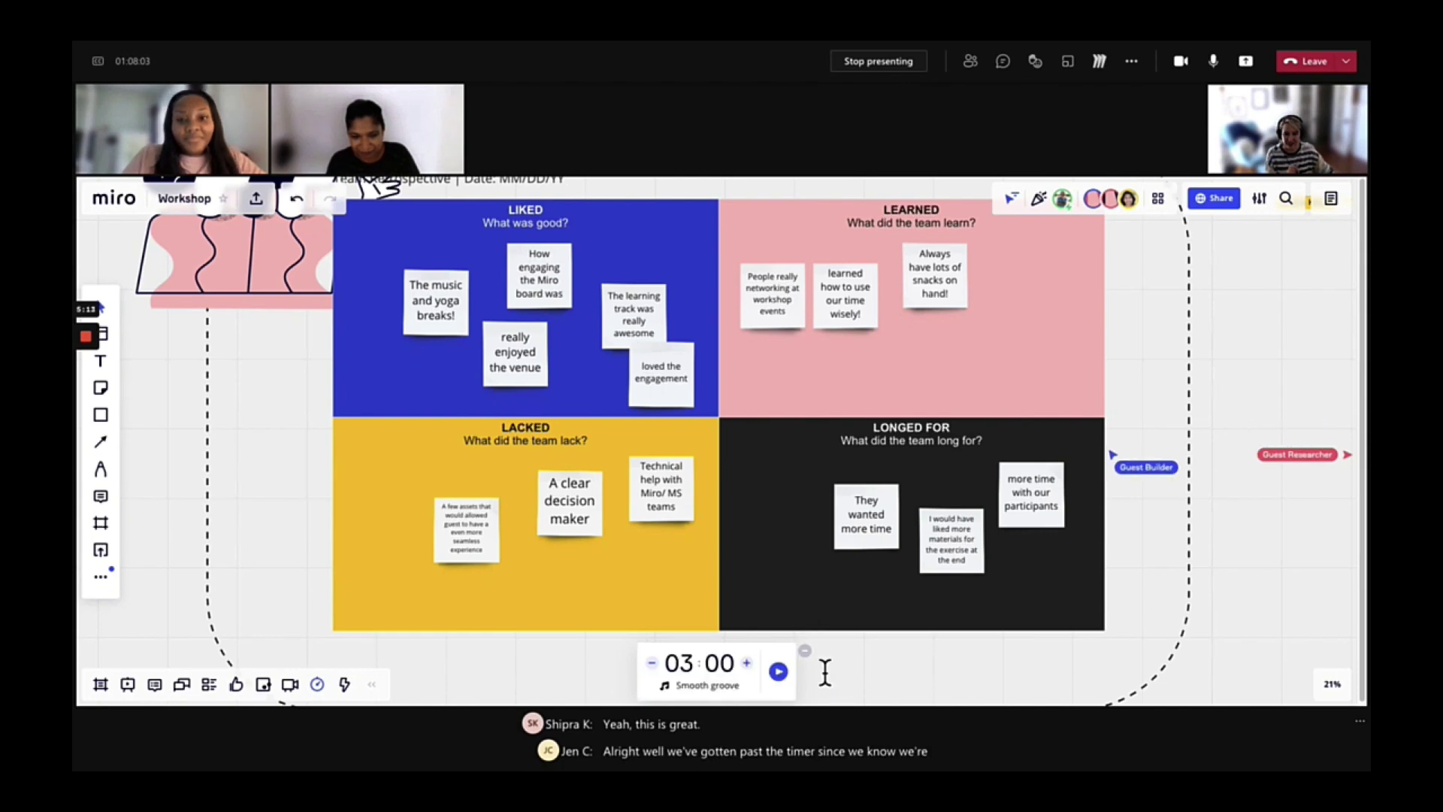
scroll(1053, 567, "down", 3)
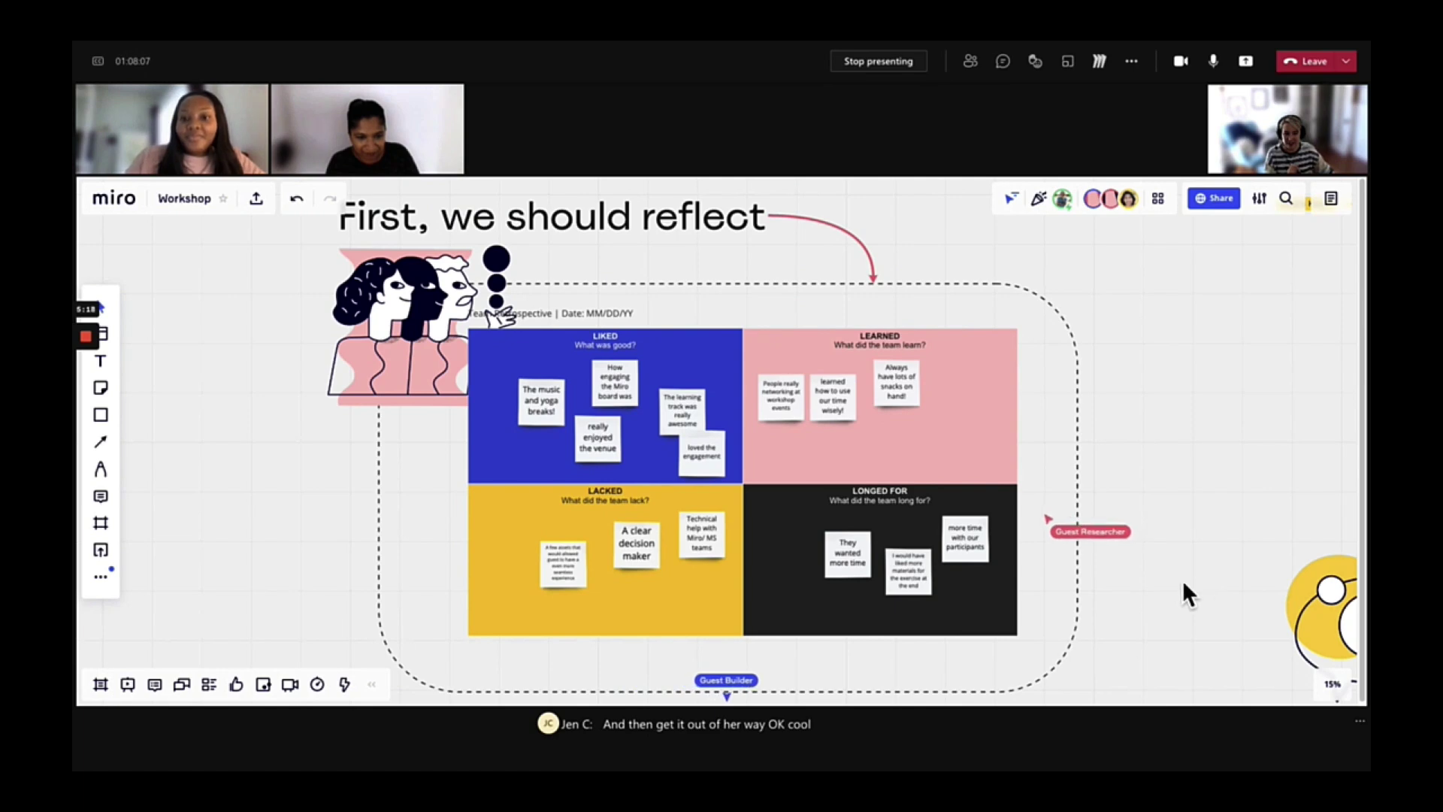
left_click_drag(1169, 589, 1176, 562)
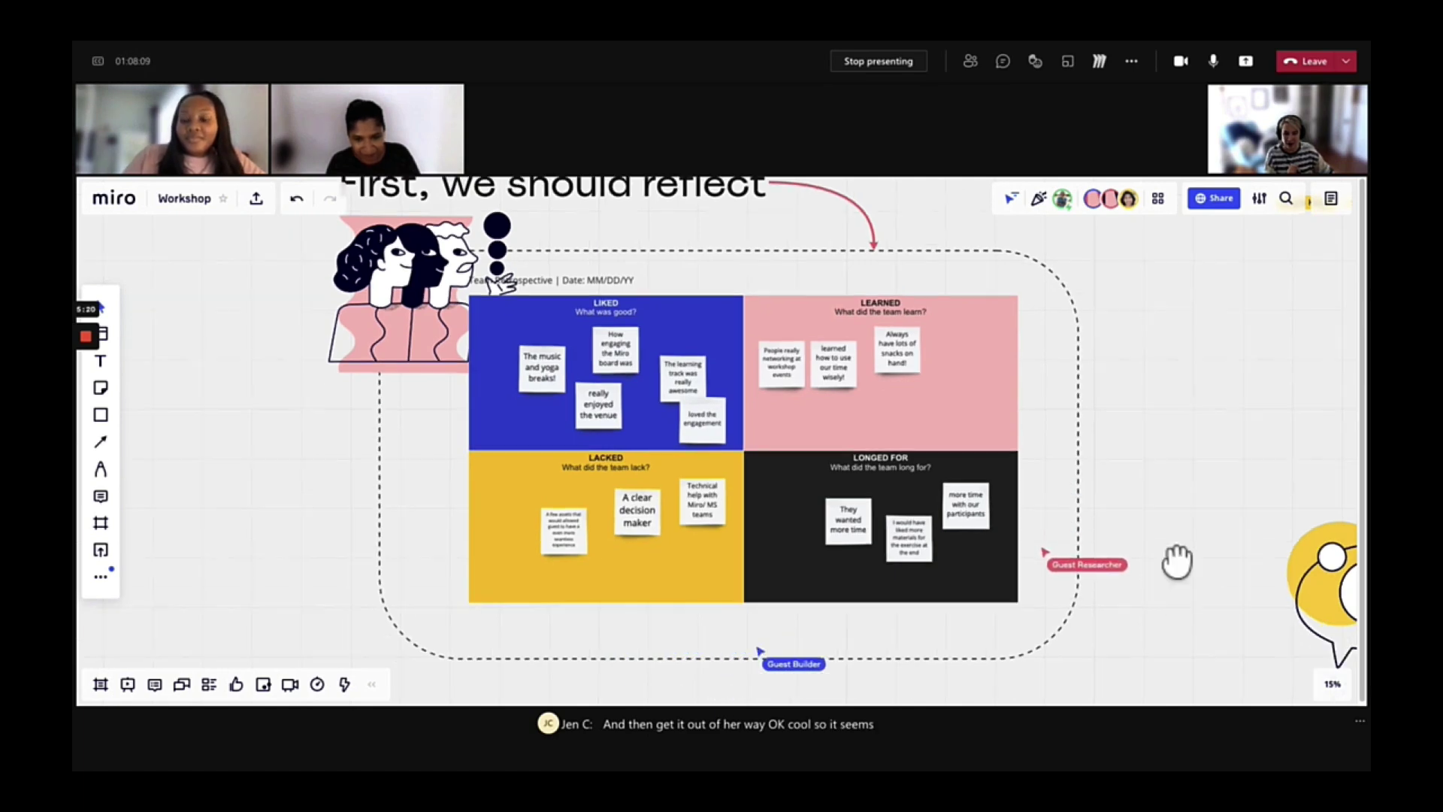
Zoom in on the 4Ls board's quadrants of participant sticky notes.
scroll(1152, 561, "up", 1)
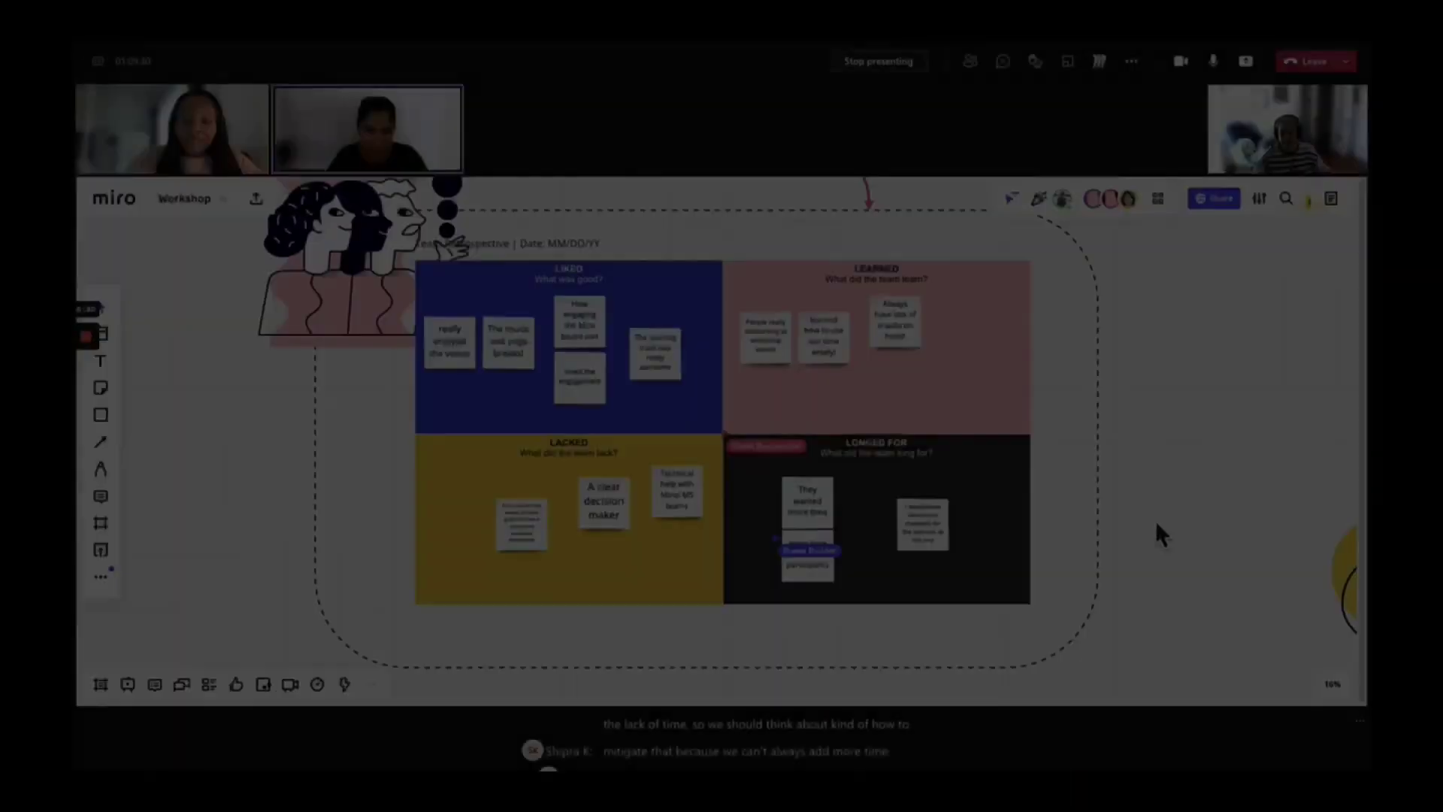
Zoom out, pan right to the feedback frame, and zoom in on its sticky notes.
scroll(1156, 526, "down", 3)
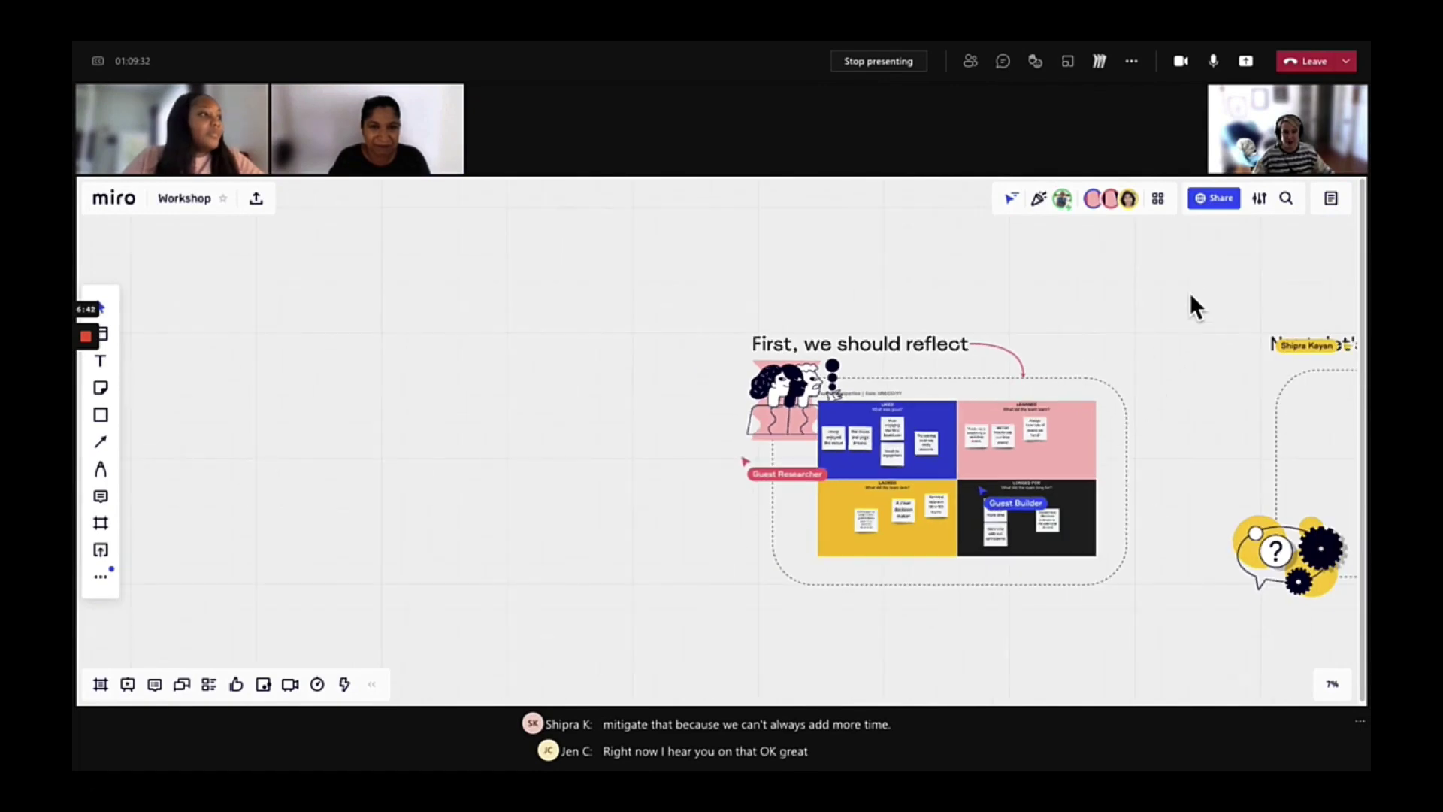
left_click_drag(1088, 296, 860, 278)
scroll(859, 278, "right", 5)
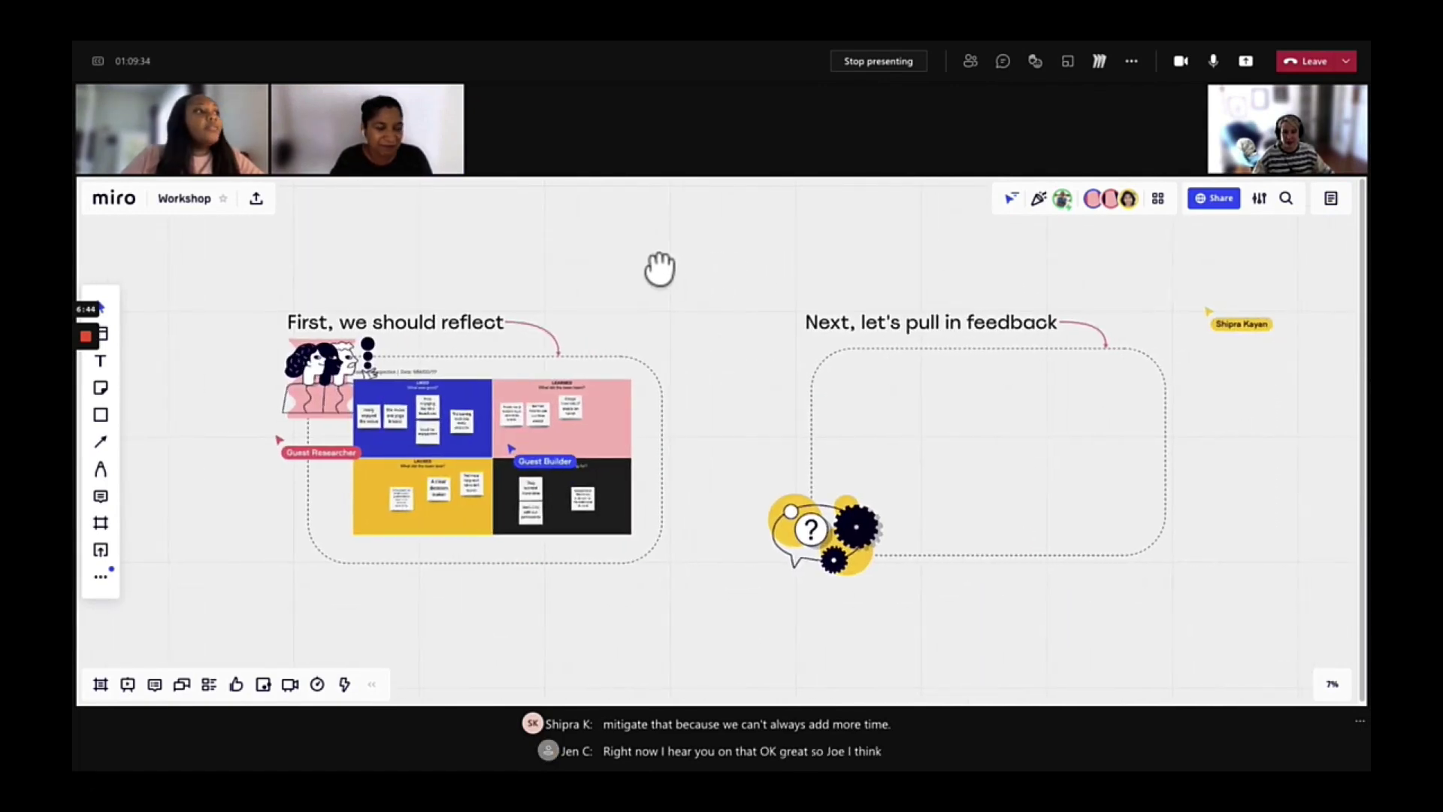
scroll(1111, 376, "right", 3)
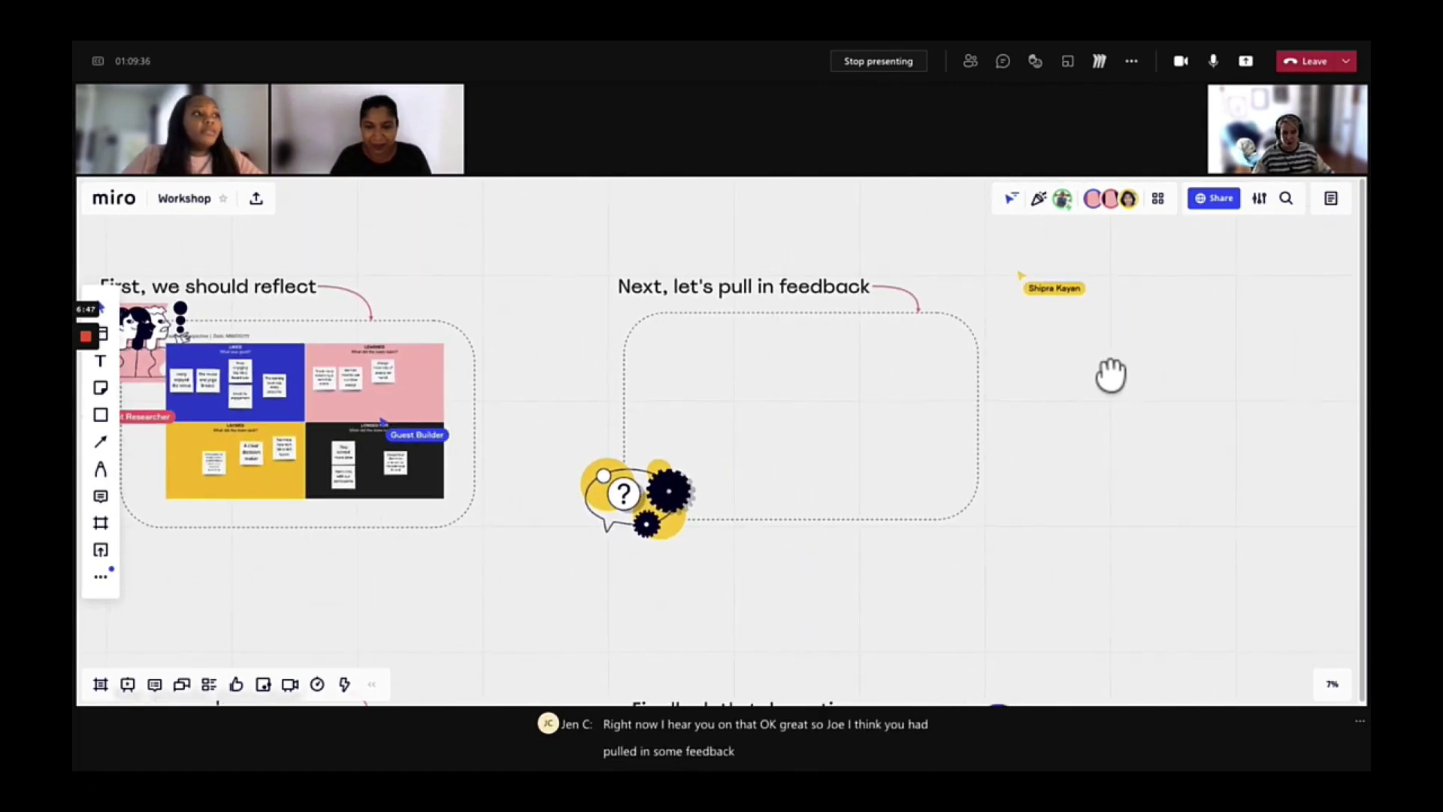
scroll(799, 405, "up", 5)
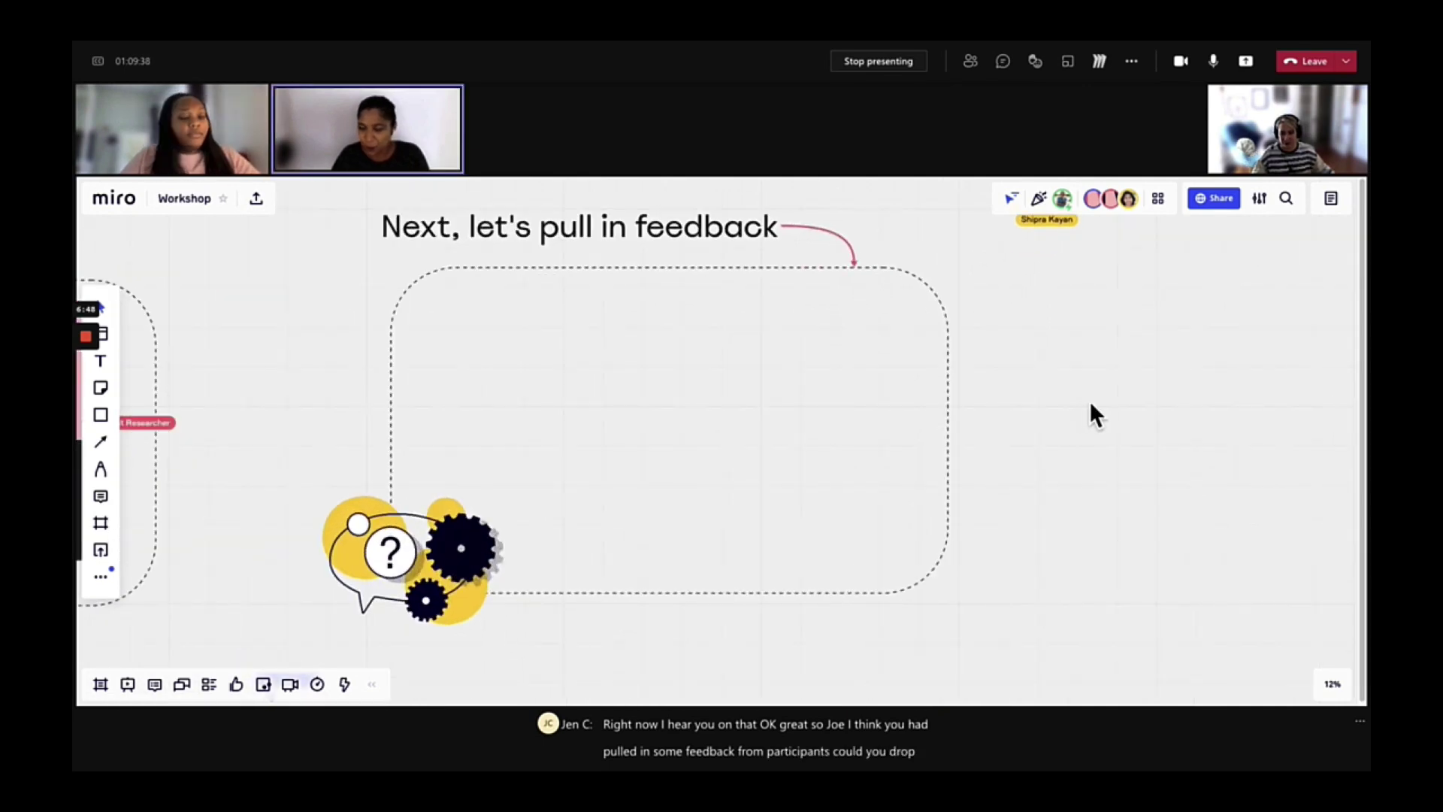
scroll(1127, 411, "left", 3)
scroll(834, 422, "up", 1)
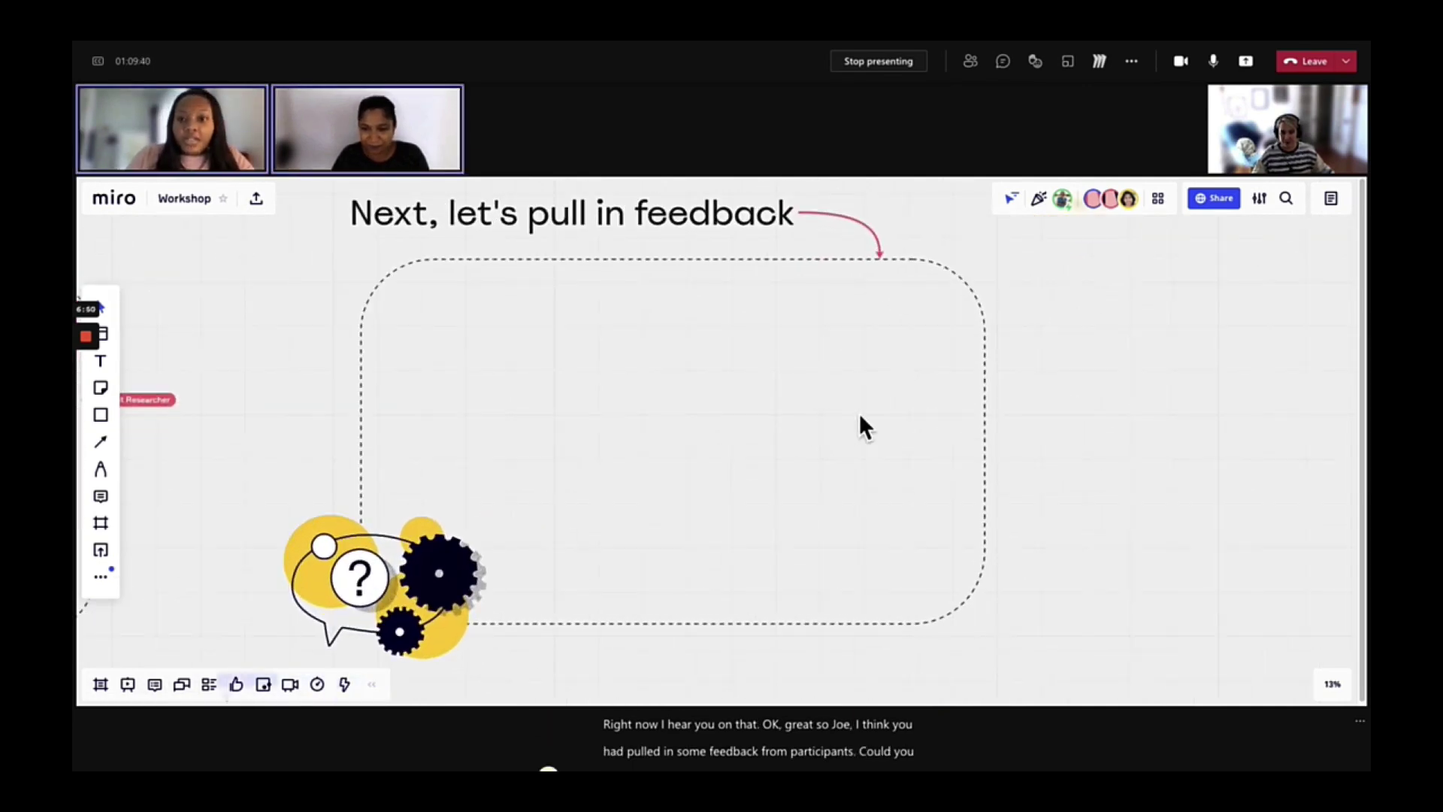
scroll(1199, 428, "left", 1)
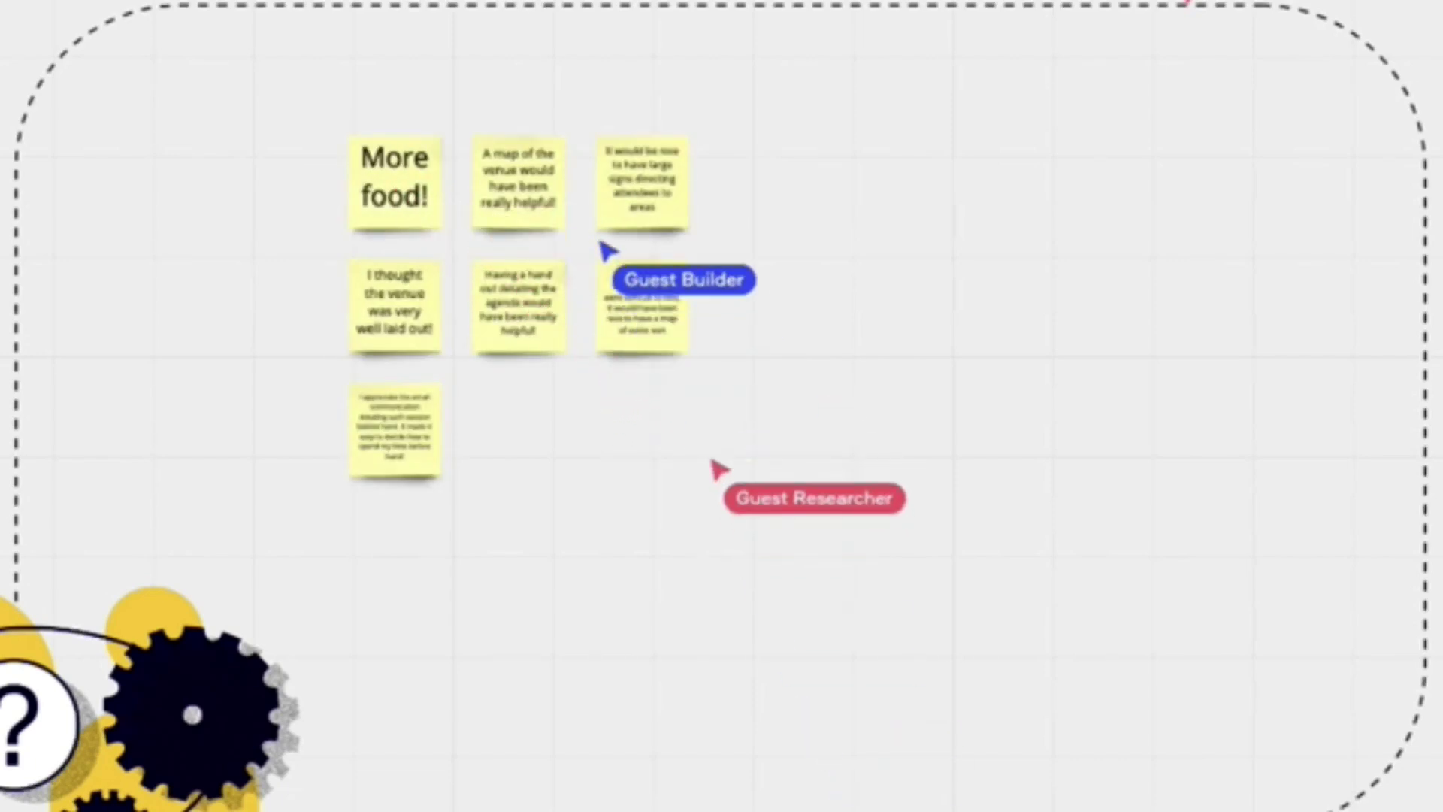
scroll(331, 284, "up", 3)
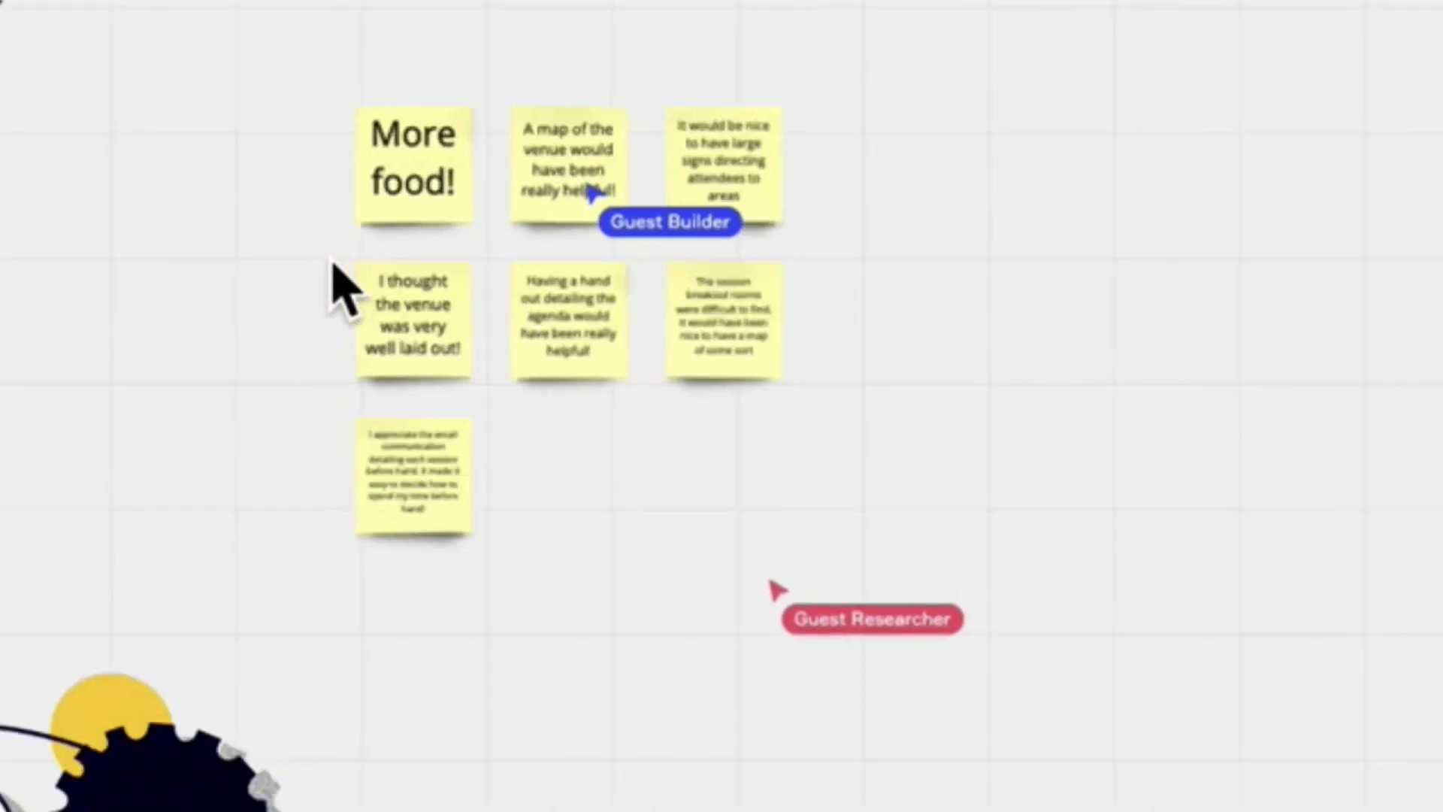
scroll(628, 296, "up", 5)
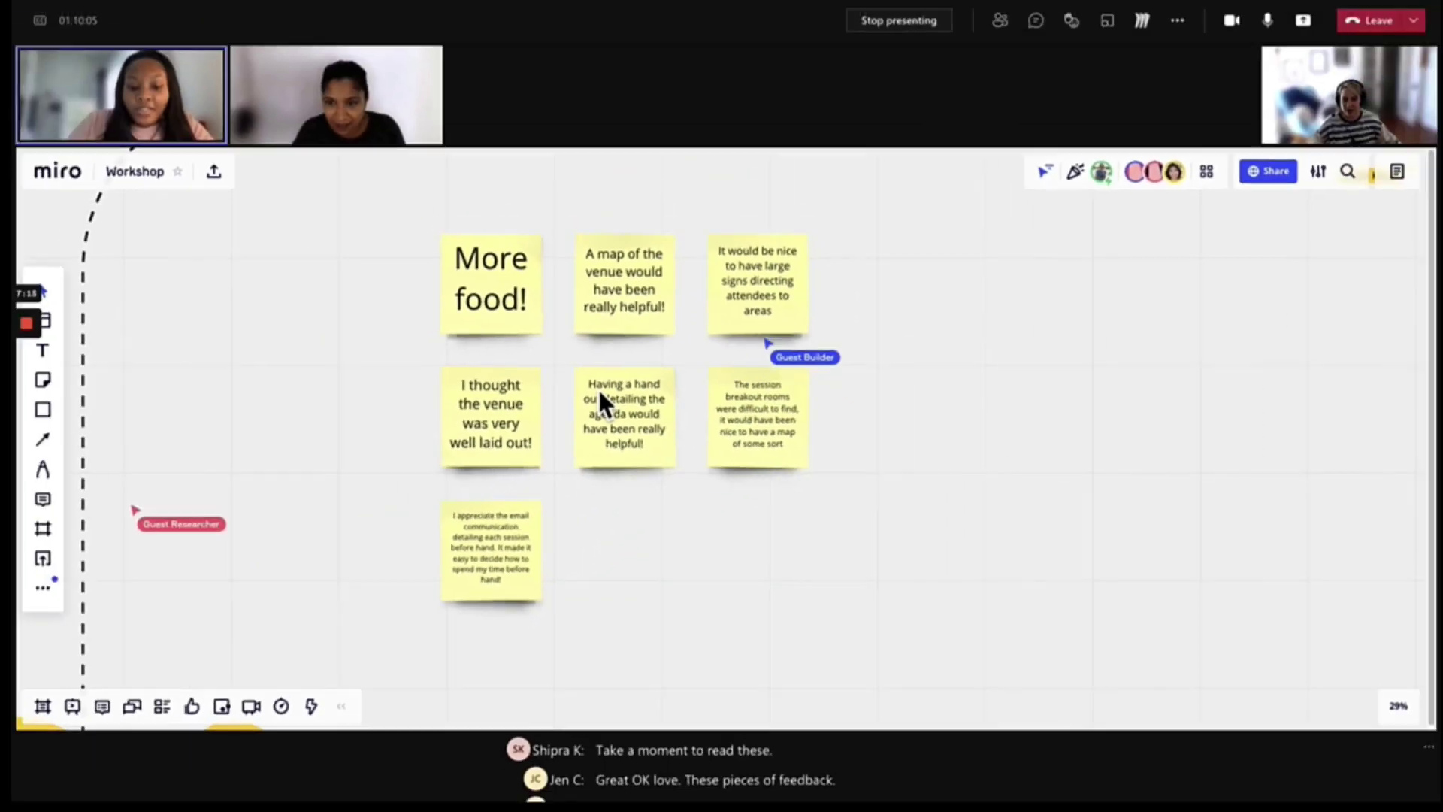
scroll(598, 390, "down", 3)
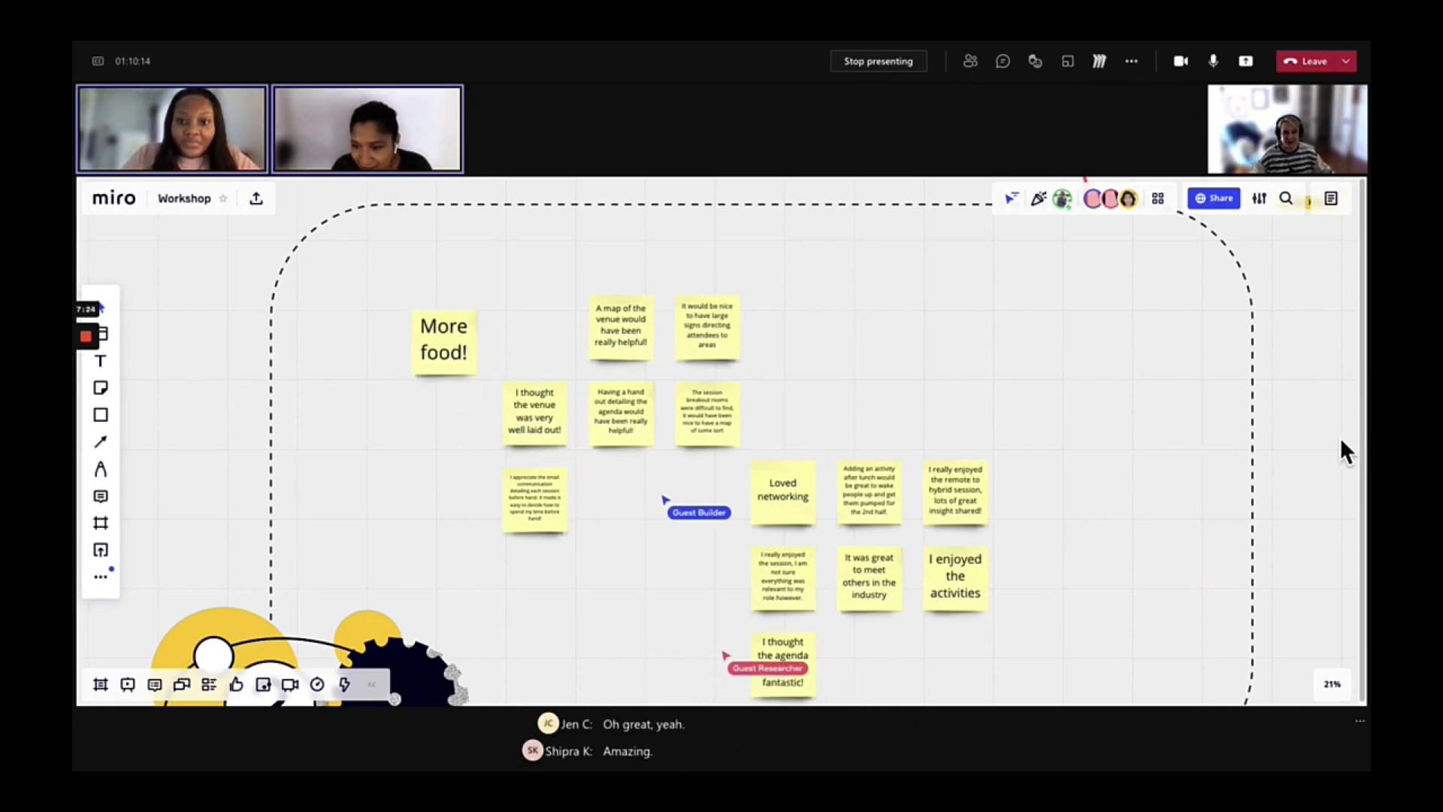
Place the 'A map of the venue' and 'The session breakout rooms' stickies side by side.
scroll(1322, 415, "down", 2)
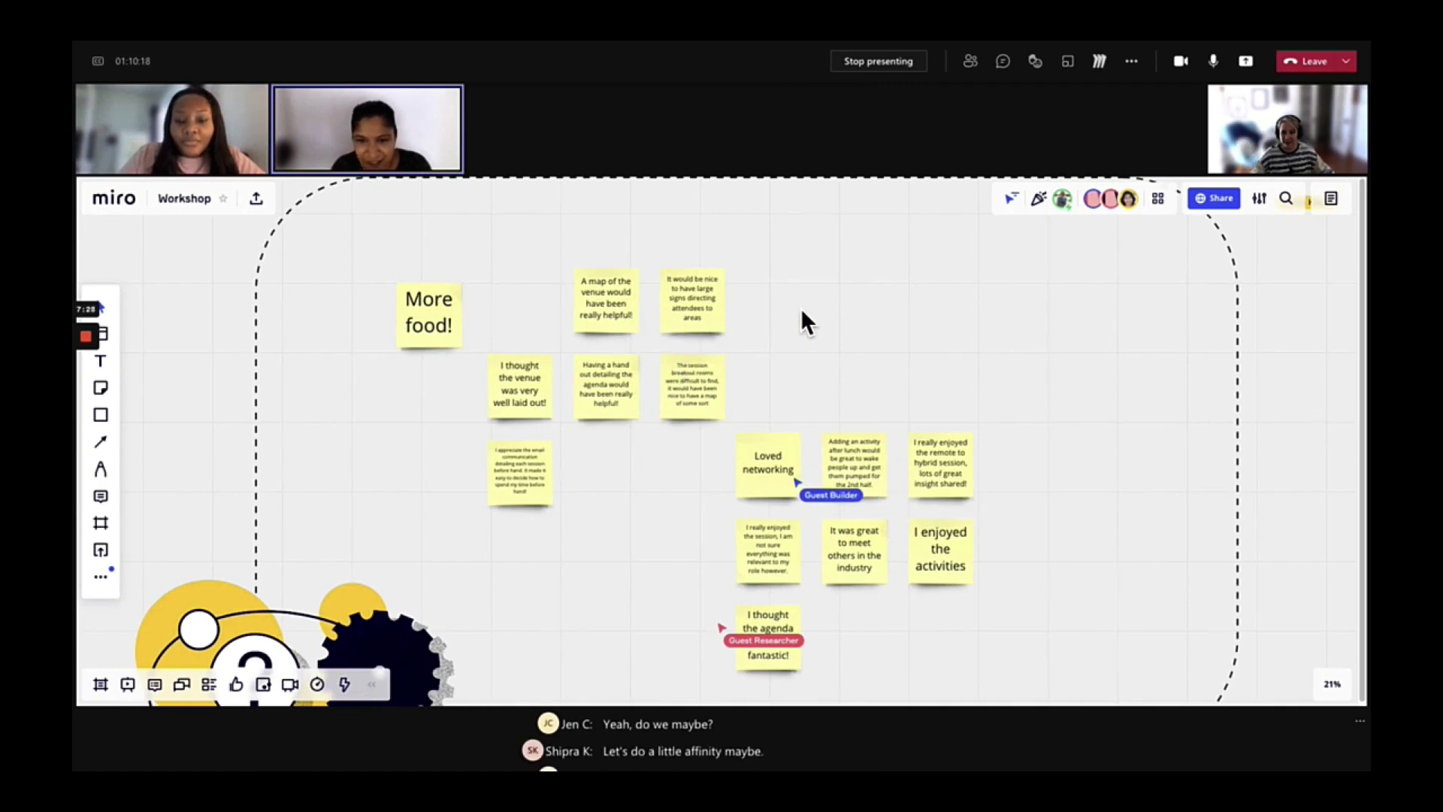
left_click_drag(605, 299, 864, 303)
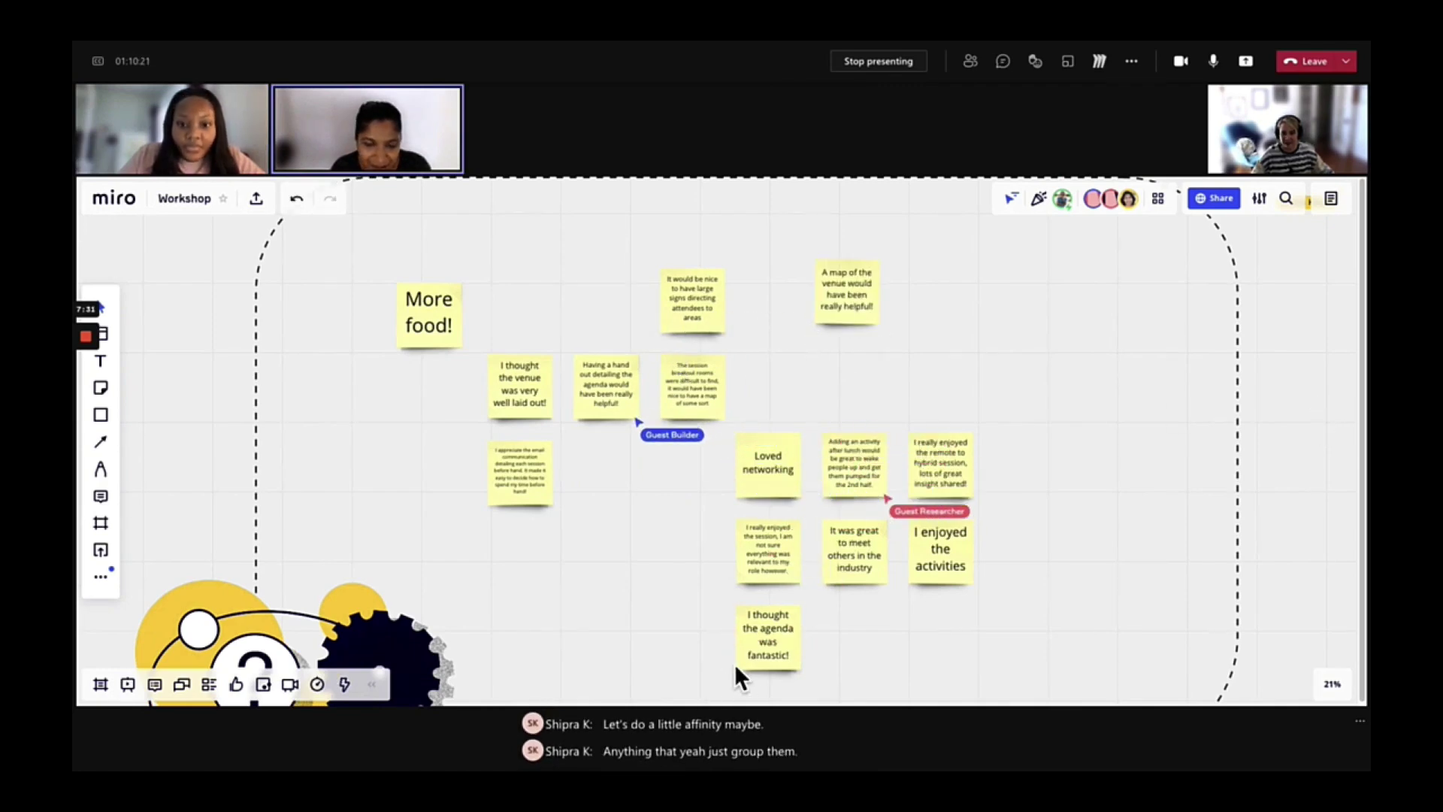
scroll(594, 529, "up", 1)
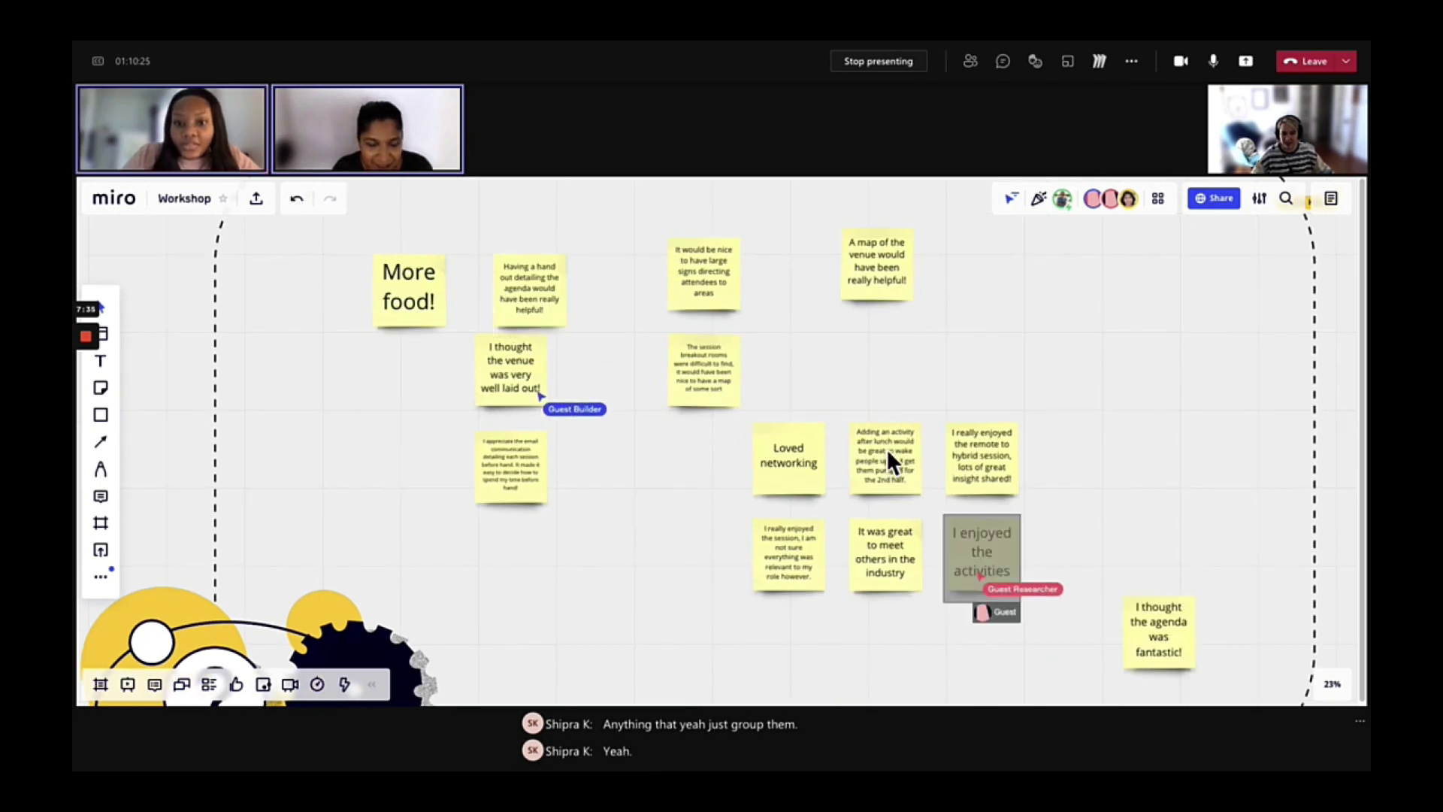
left_click_drag(713, 389, 963, 322)
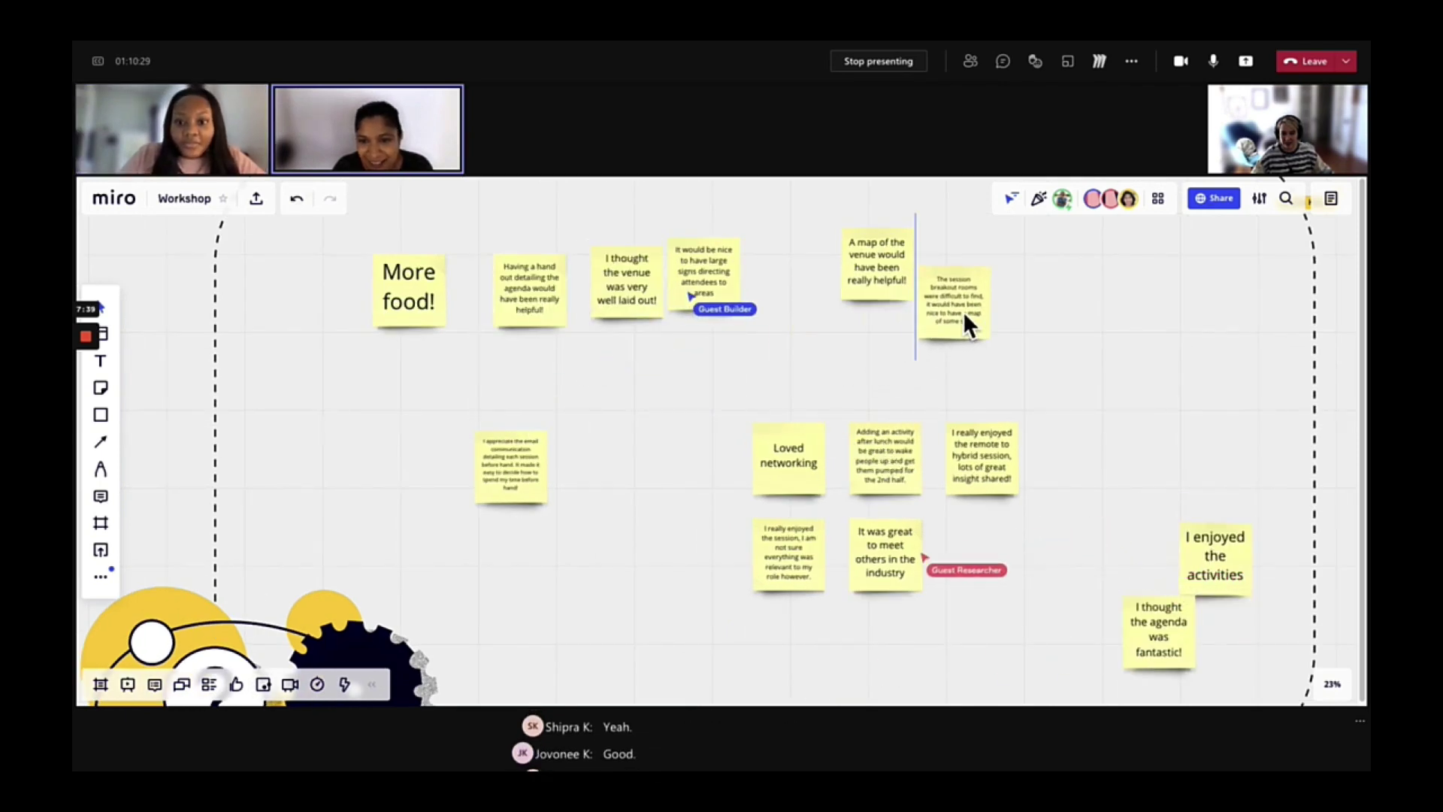
scroll(534, 487, "up", 3)
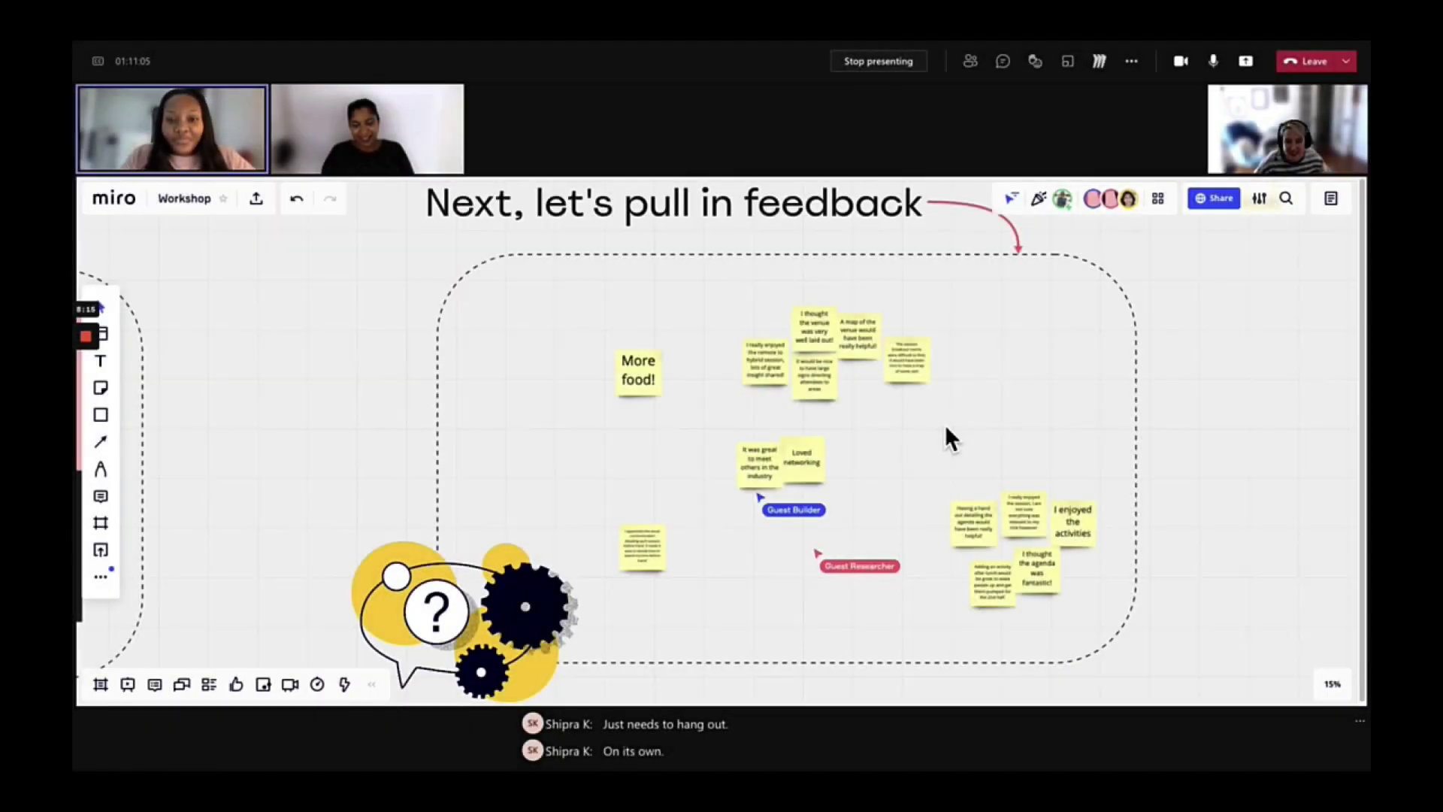
scroll(945, 423, "down", 1)
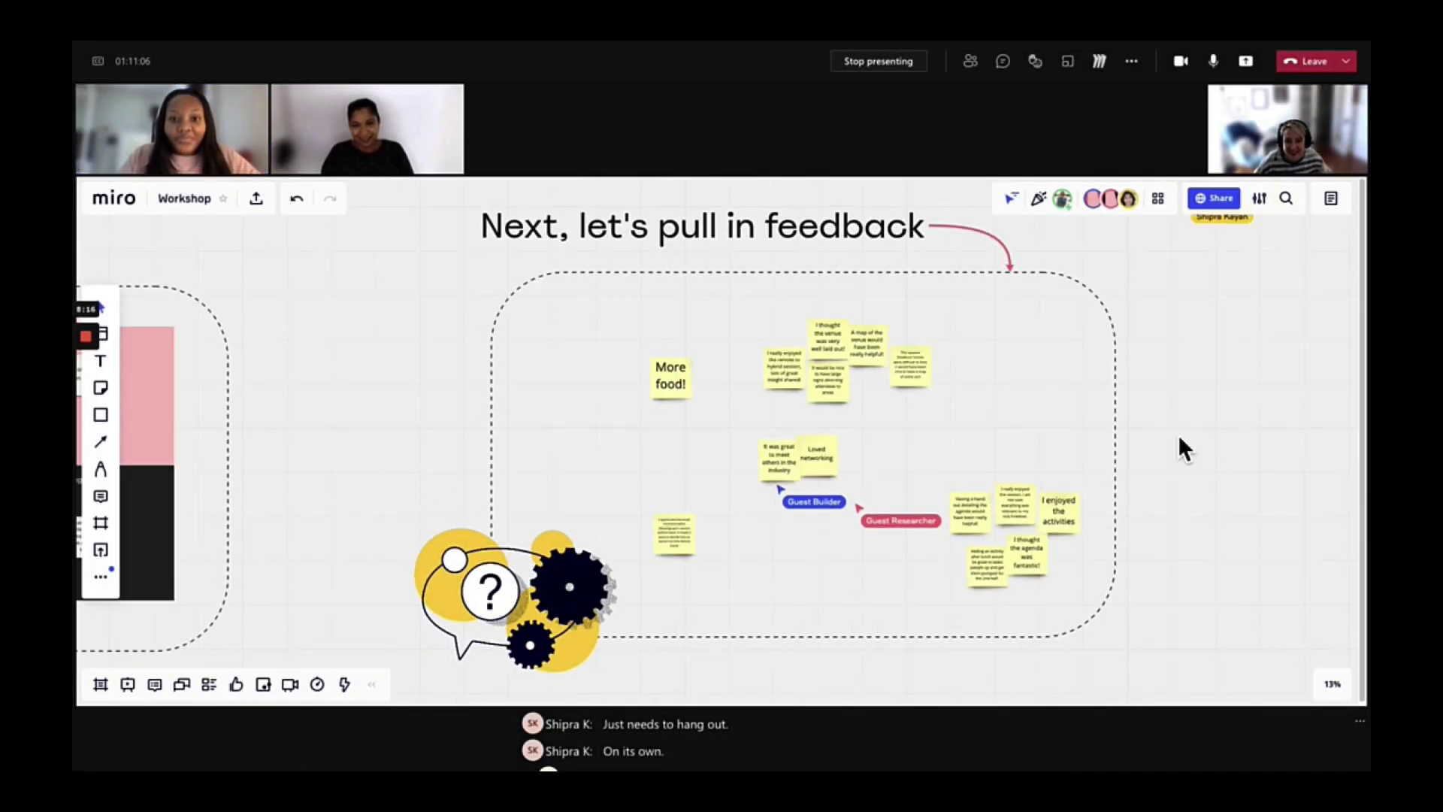
Pan down and right and zoom in on the empty 'We should prioritize!' frame.
left_click_drag(1233, 433, 1195, 431)
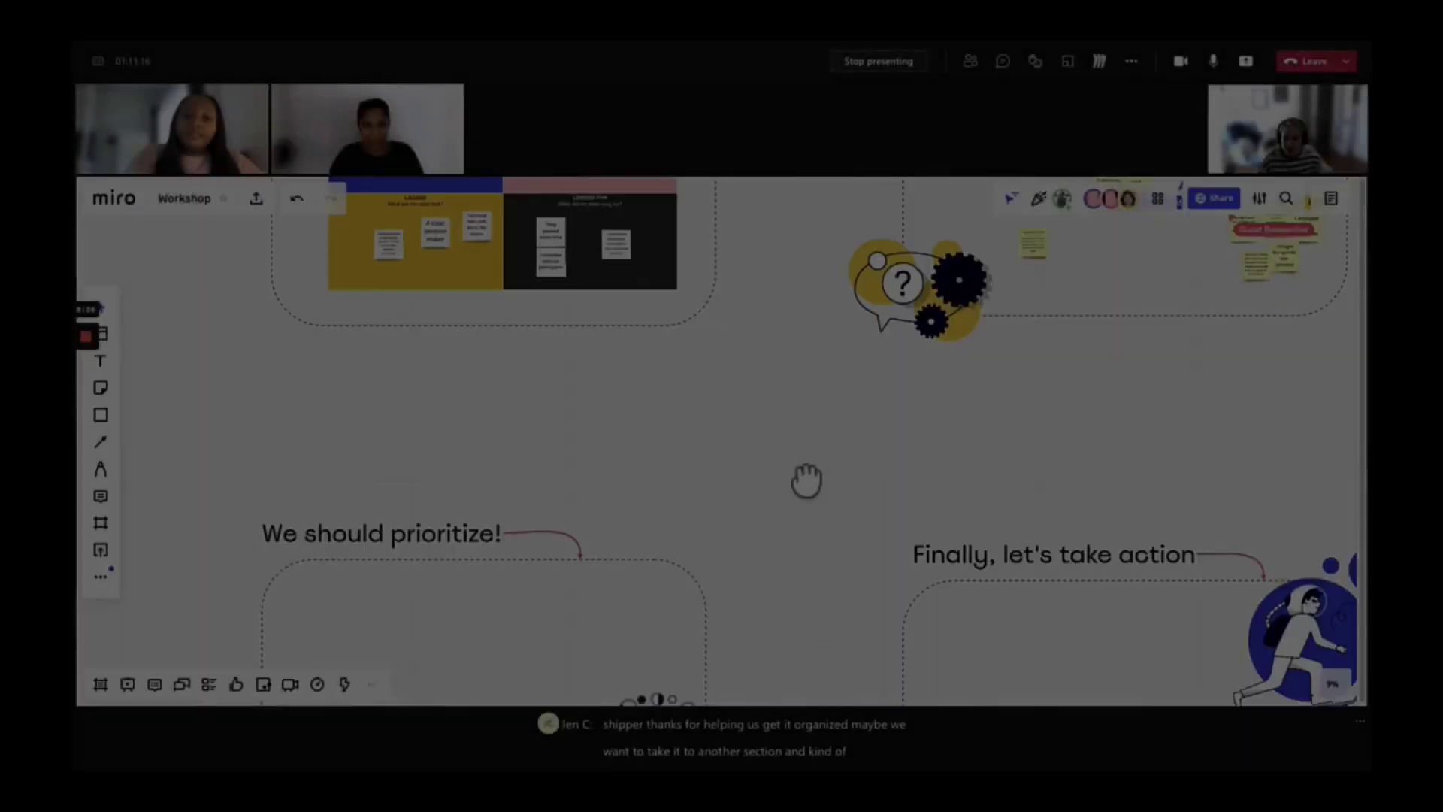
scroll(833, 509, "down", 5)
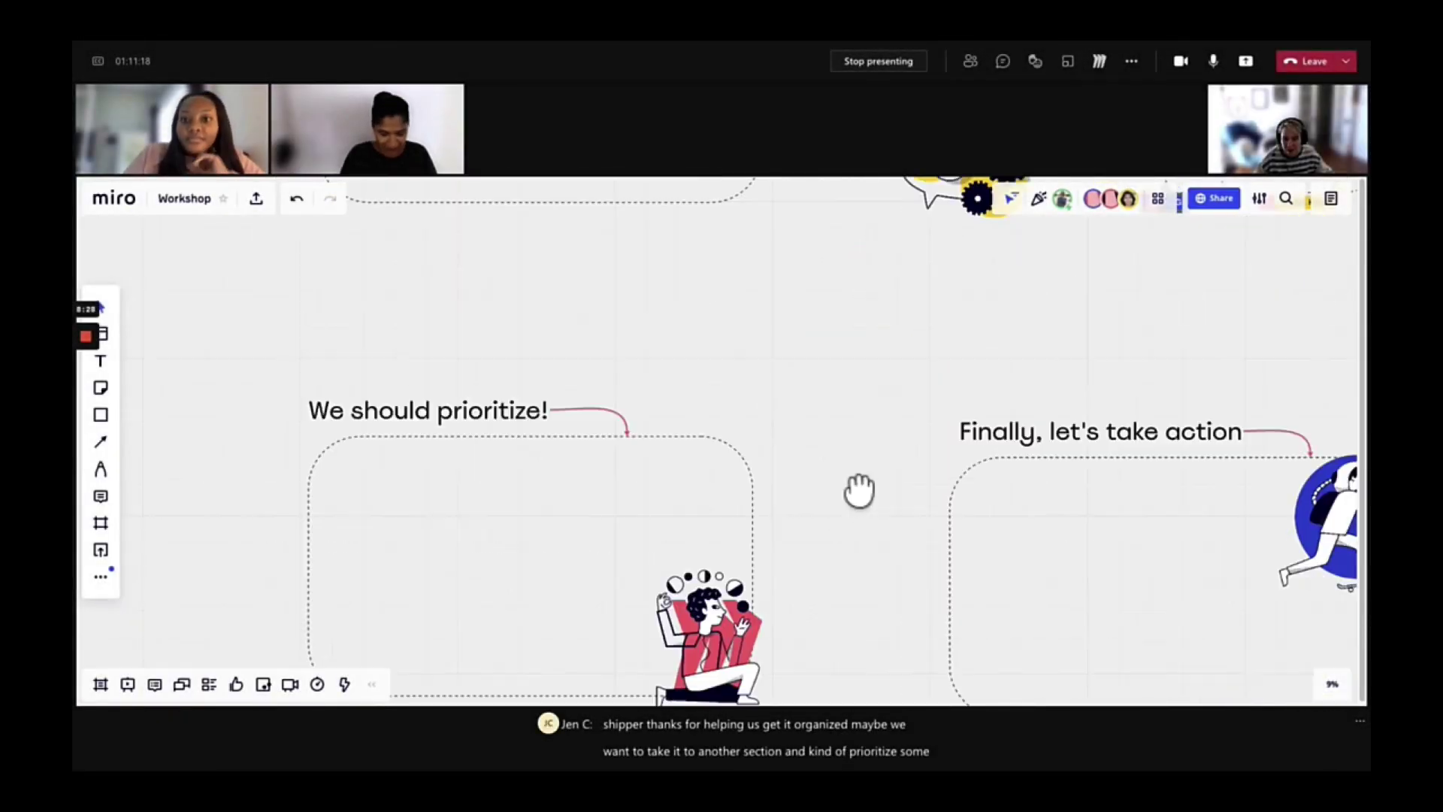
scroll(872, 474, "down", 3)
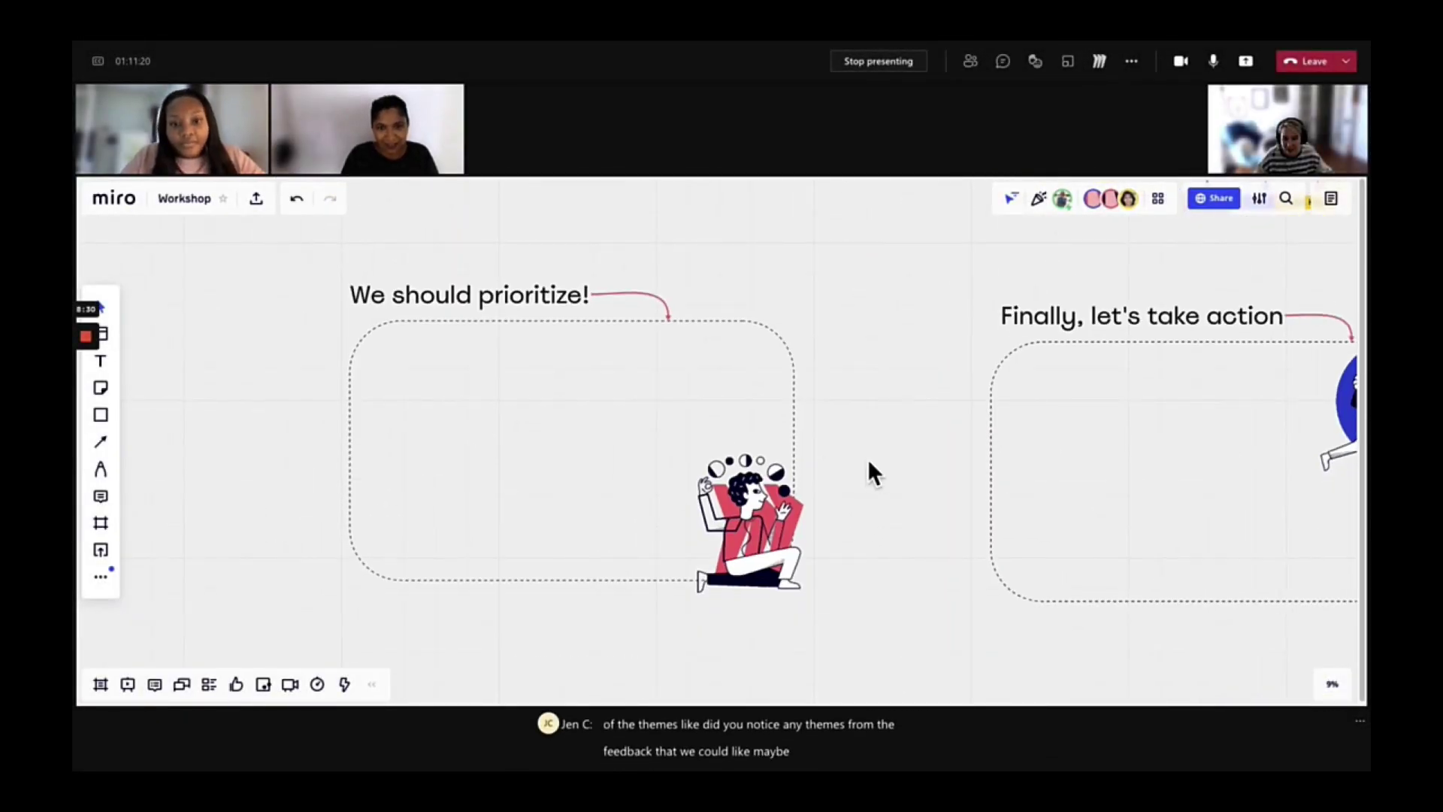
scroll(511, 451, "up", 3)
scroll(529, 454, "up", 2)
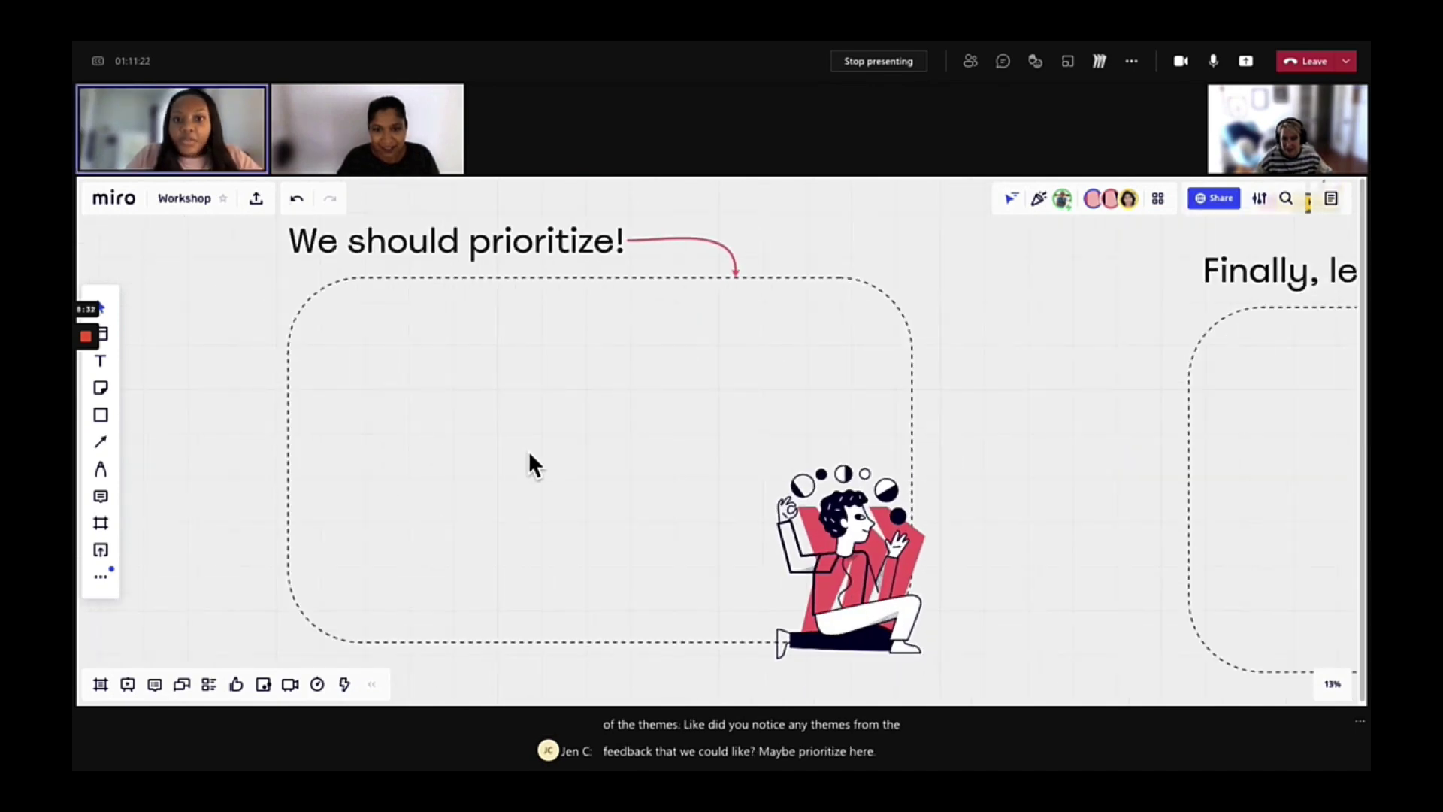
left_click_drag(995, 466, 956, 469)
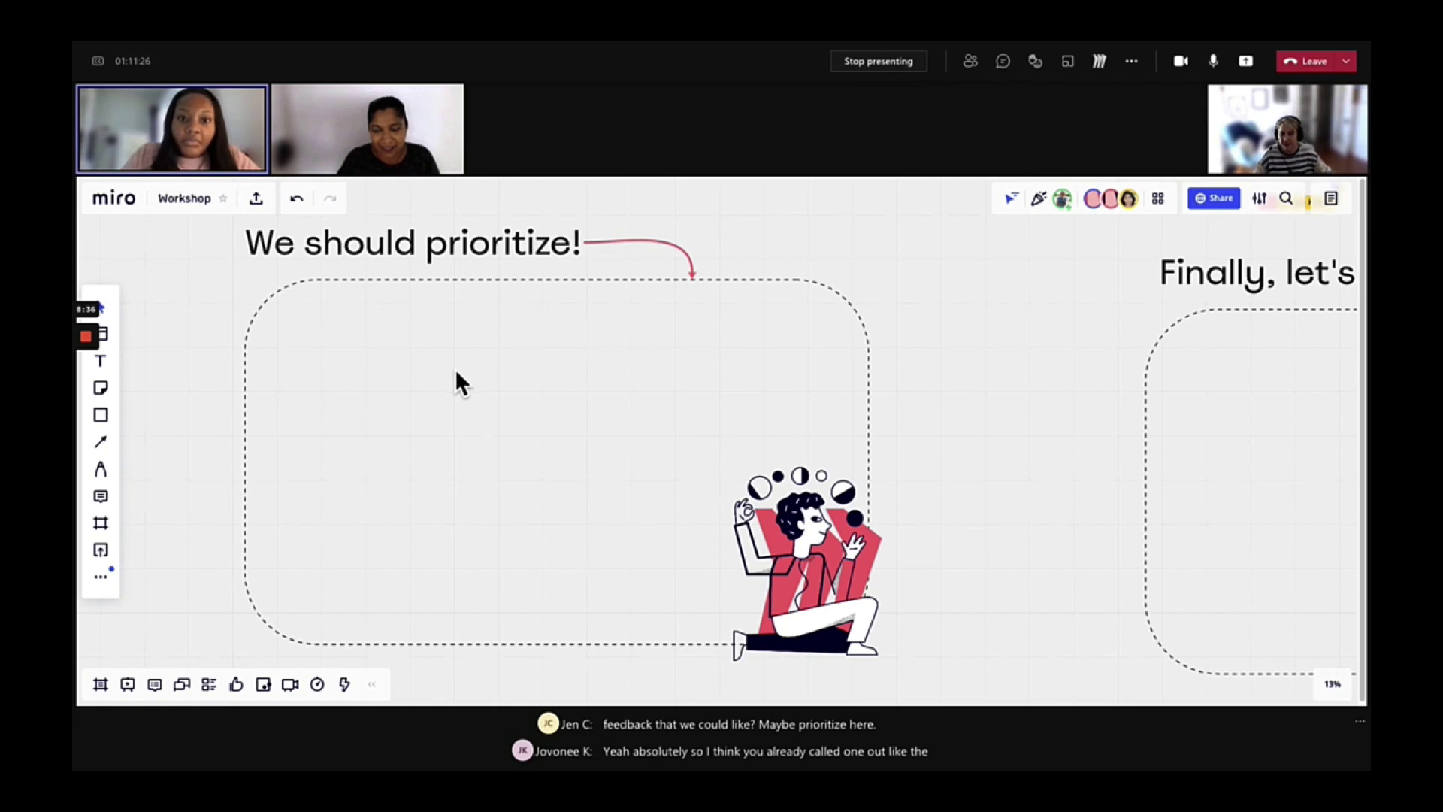
Add a yellow sticky reading 'agenda and activities' in the 'We should prioritize!' frame.
mouse_move(110, 422)
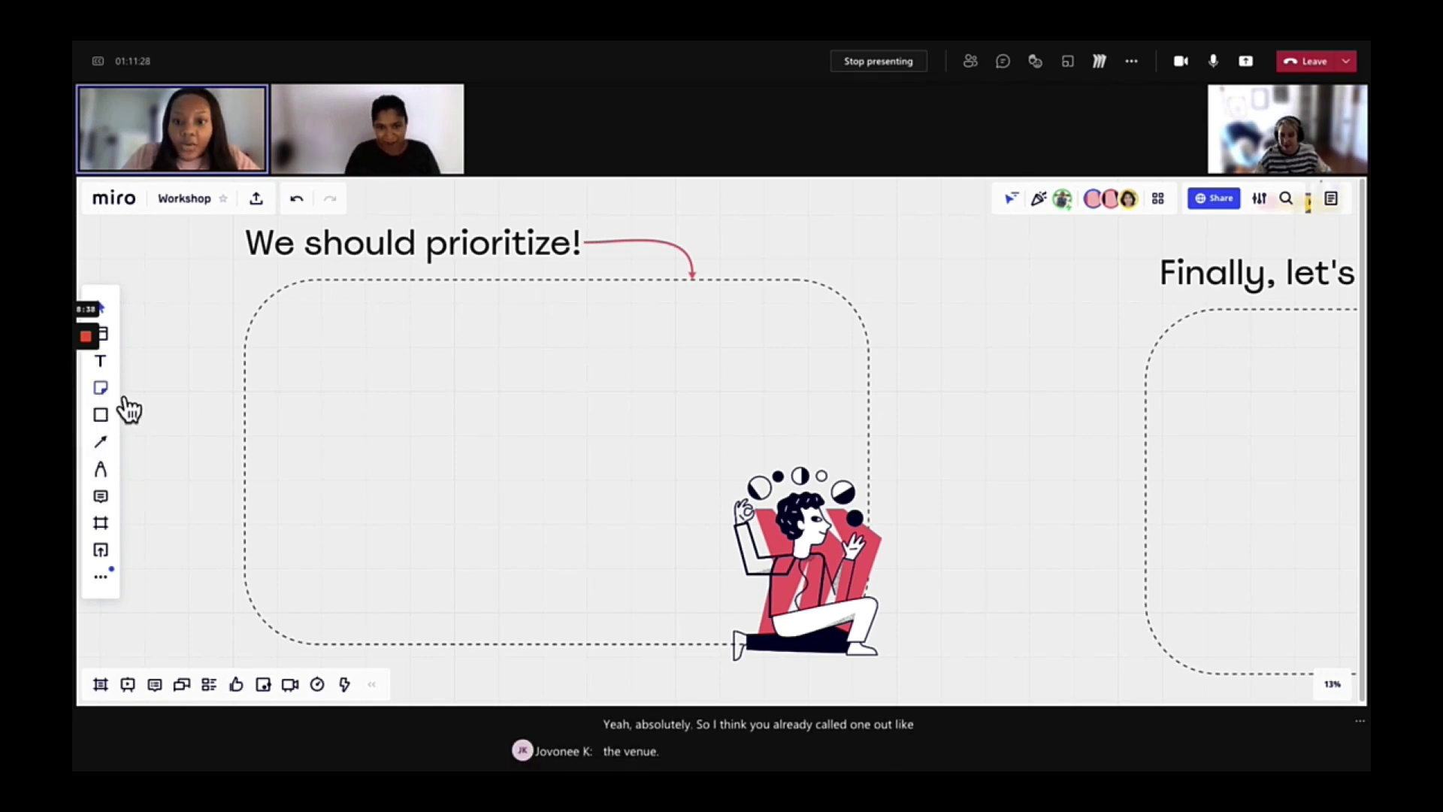
left_click(348, 364)
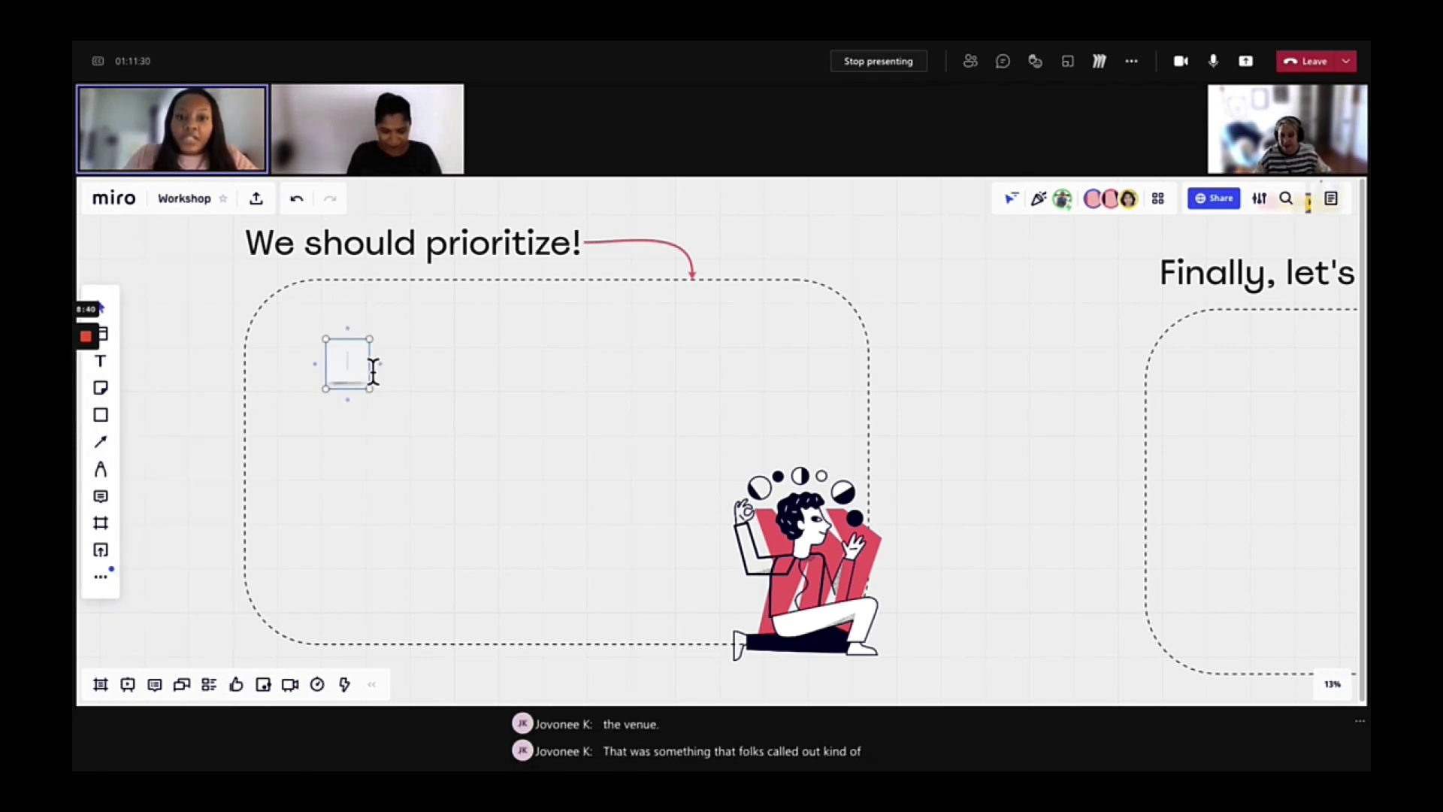
left_click_drag(442, 377, 445, 376)
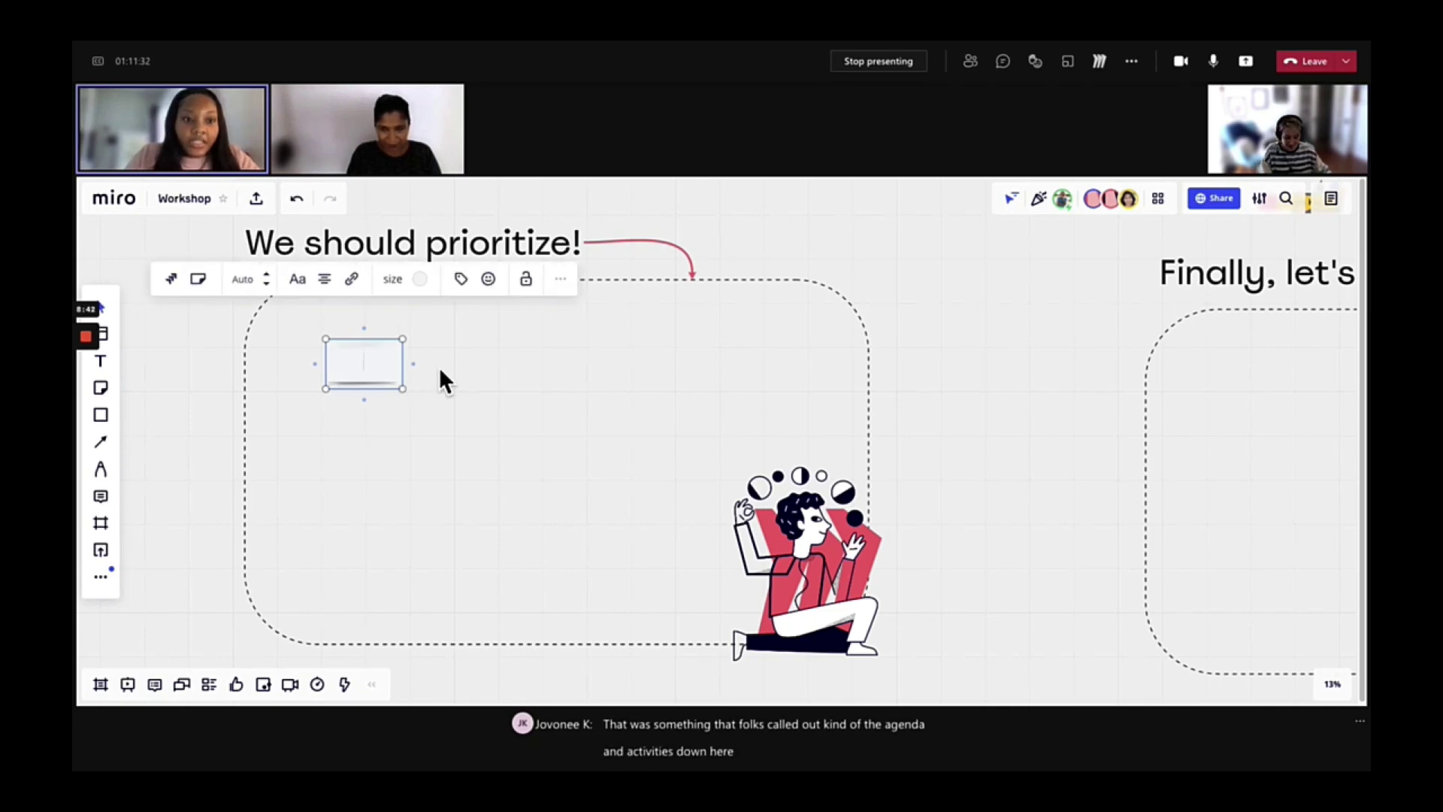
type("agenda and ac")
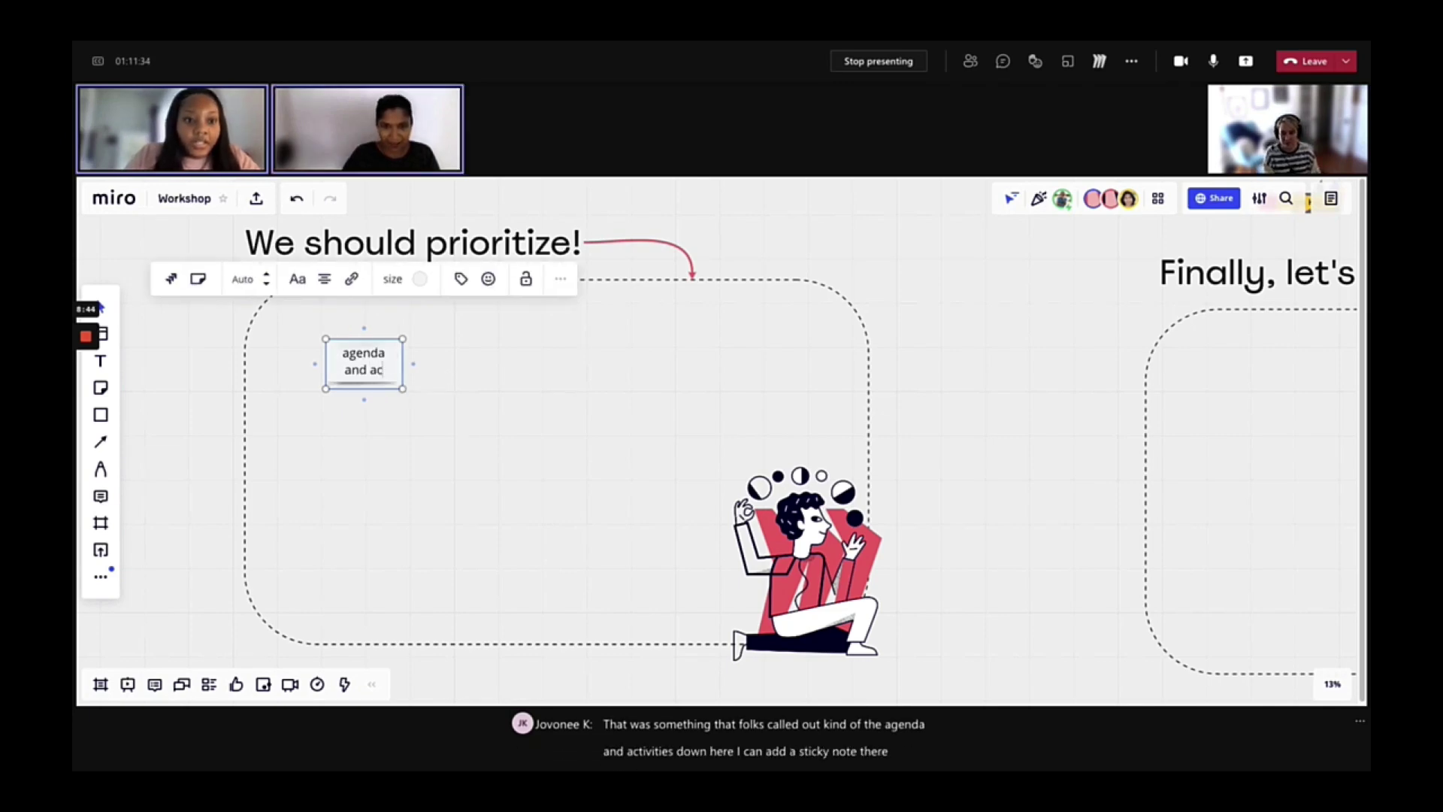
type("tivities")
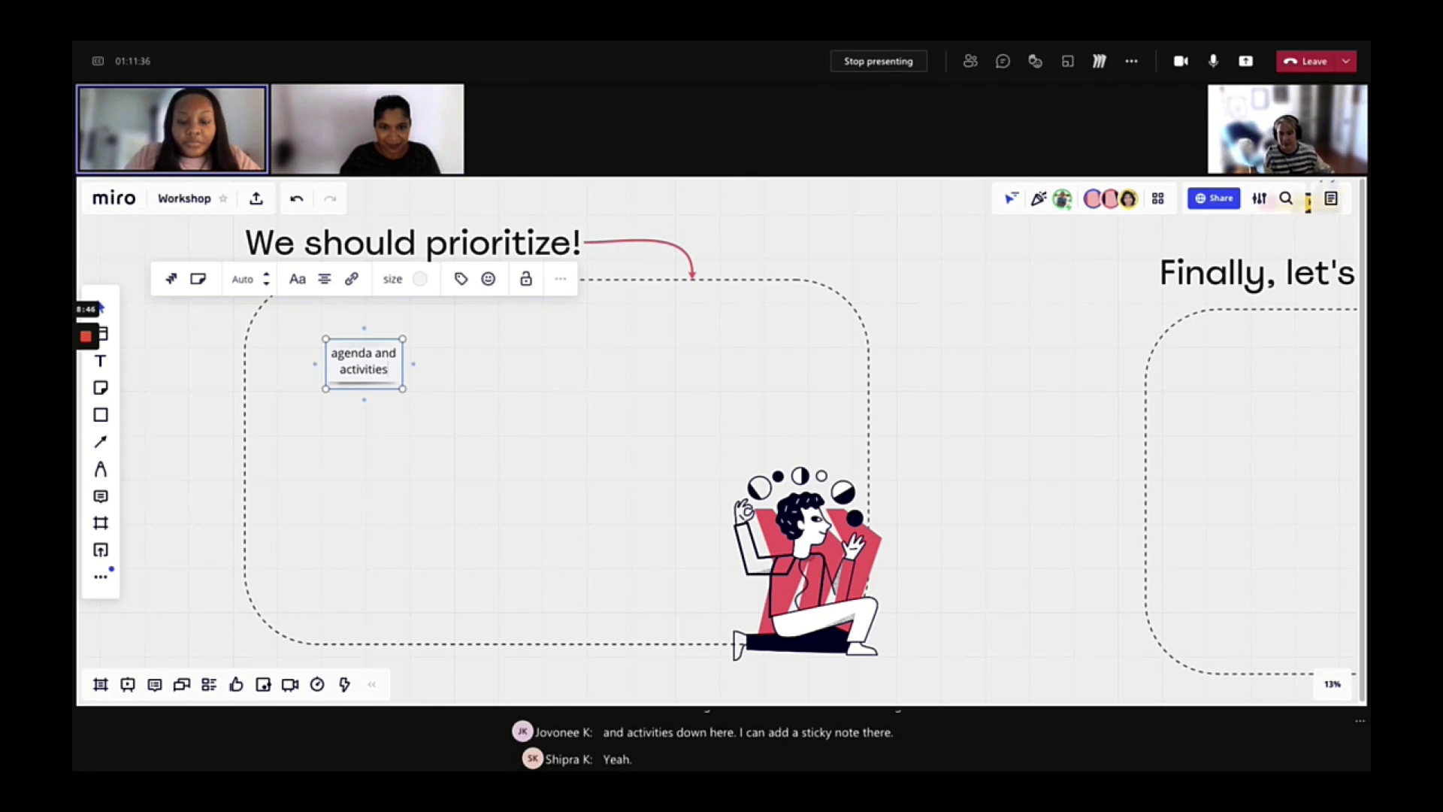
key("Tab")
left_click(371, 368)
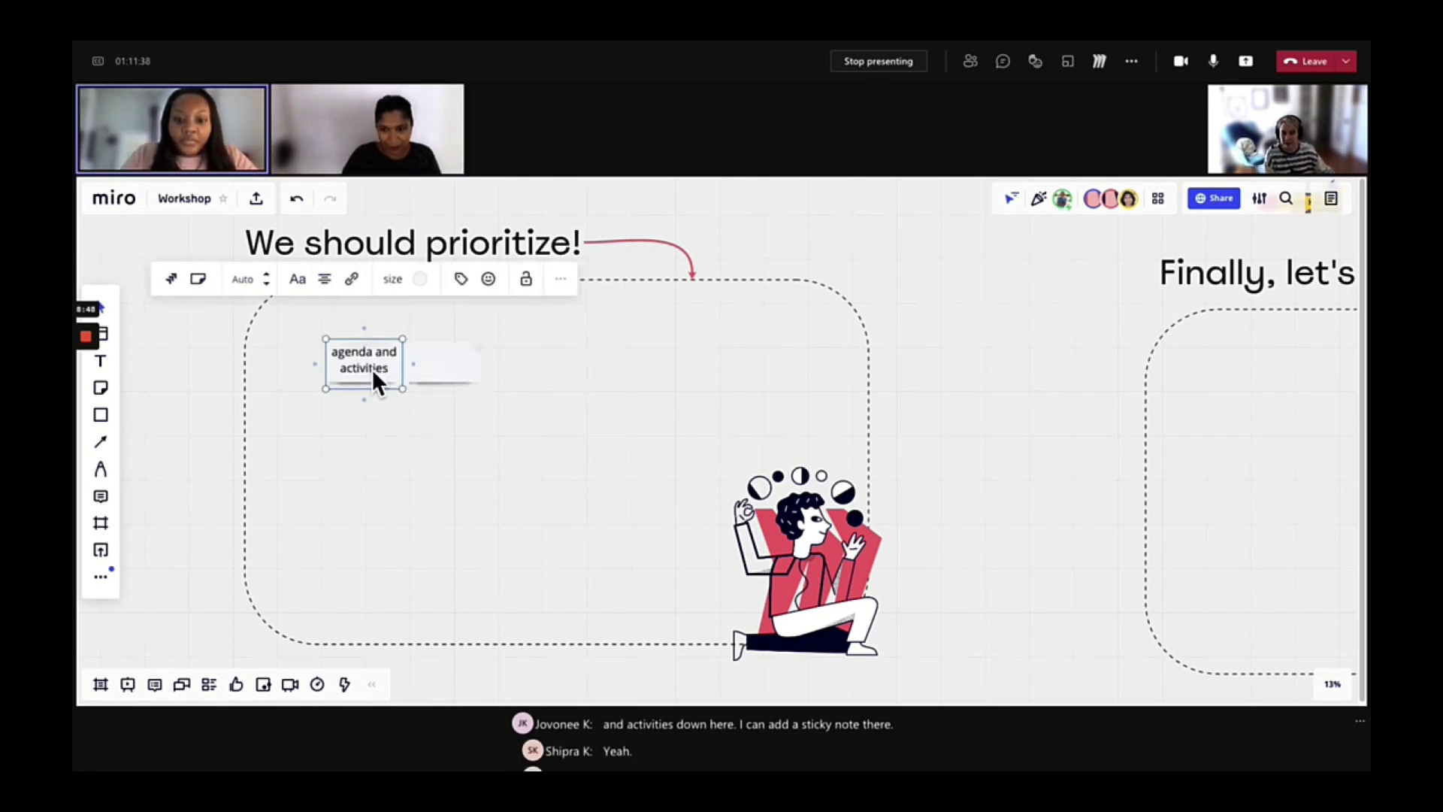
left_click(422, 281)
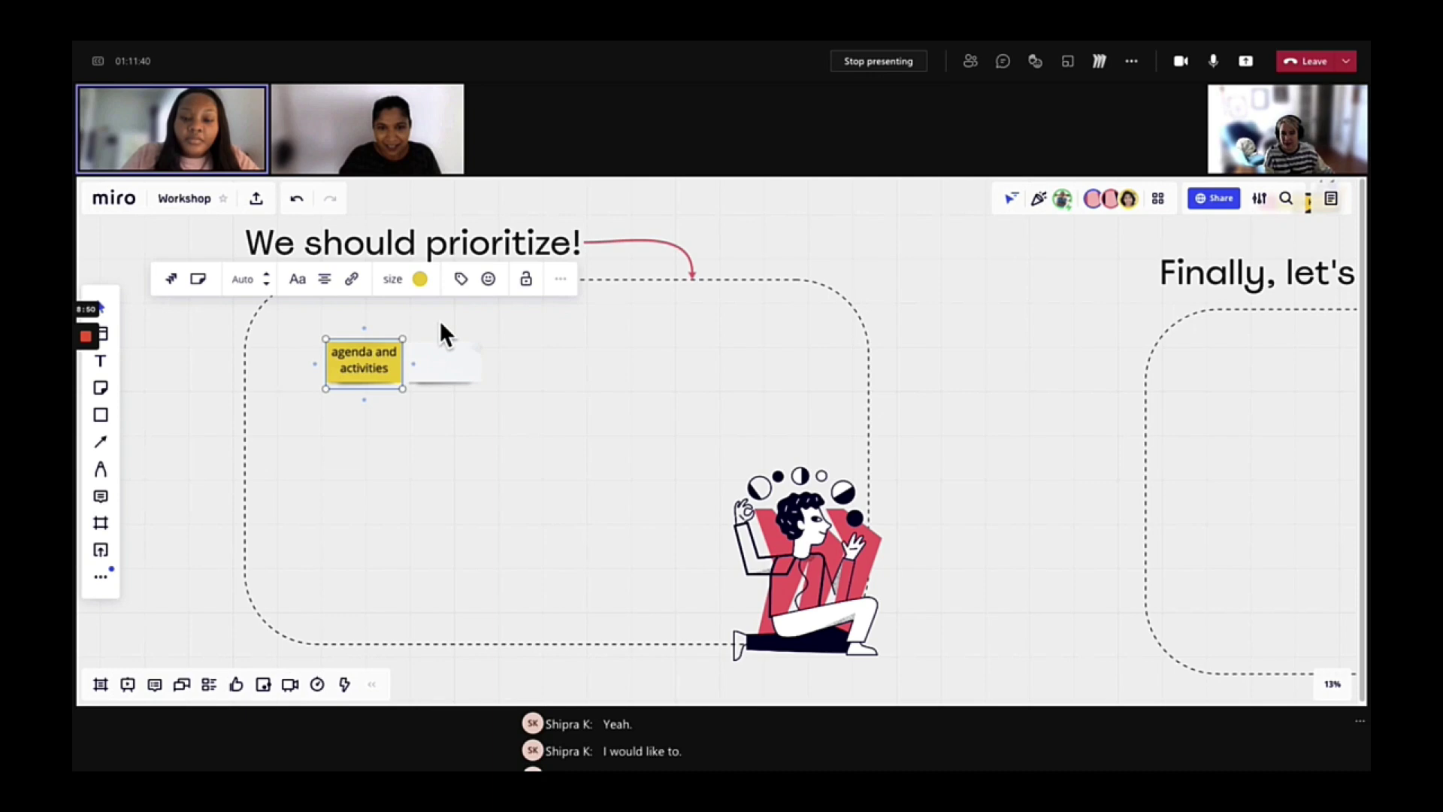
scroll(344, 351, "up", 3)
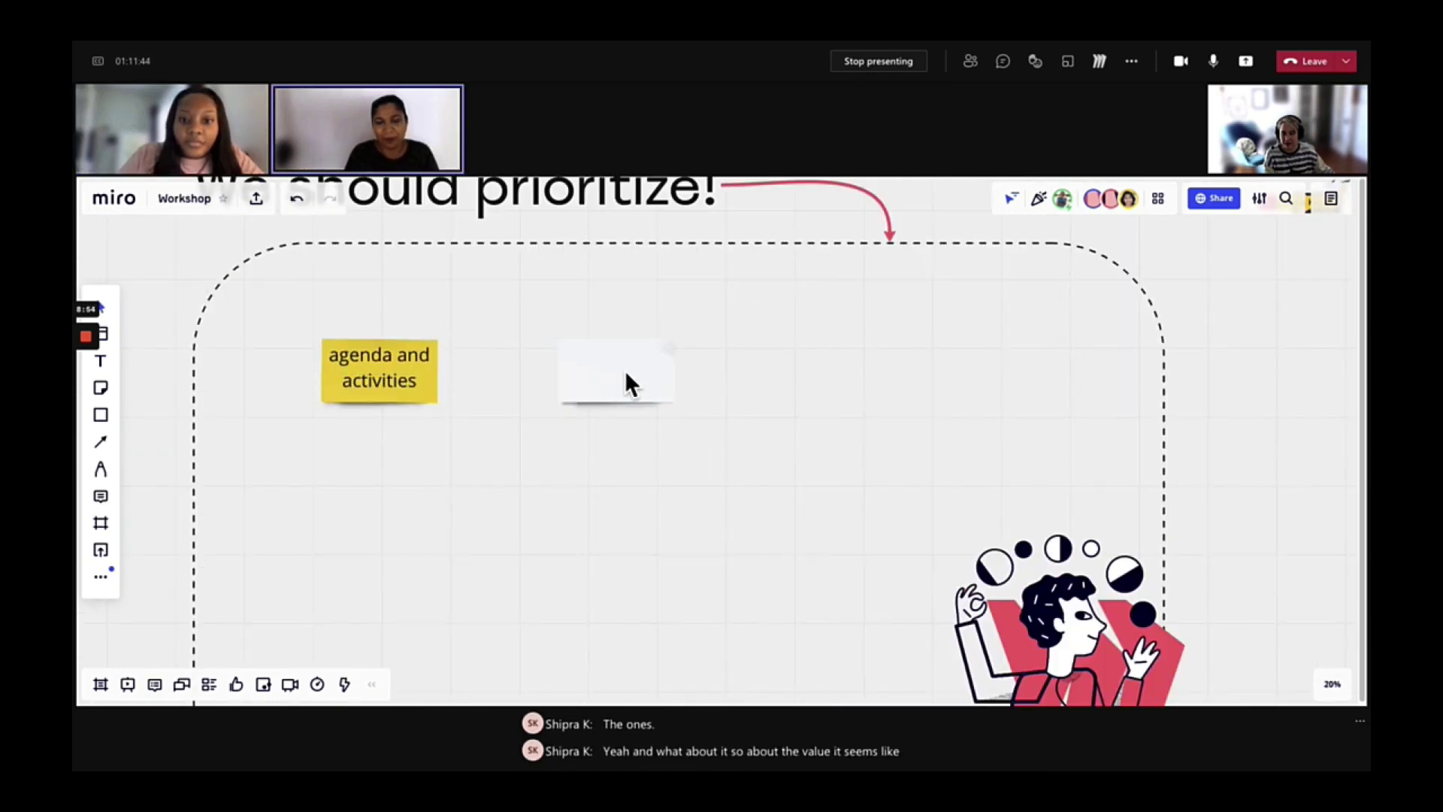
Write 'venue' on the sticky beside it and colour it yellow.
left_click(458, 363)
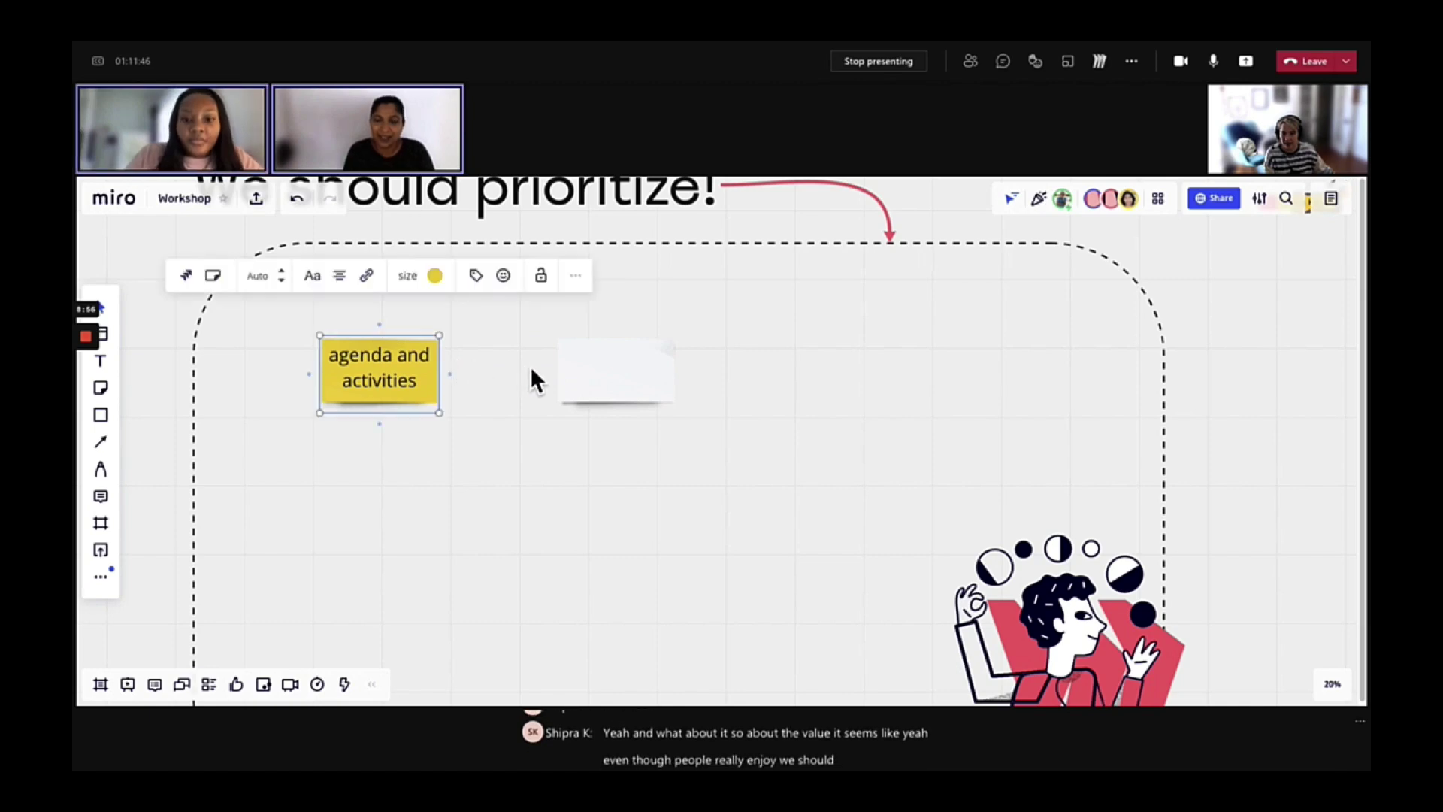
double_click(606, 380)
type("b")
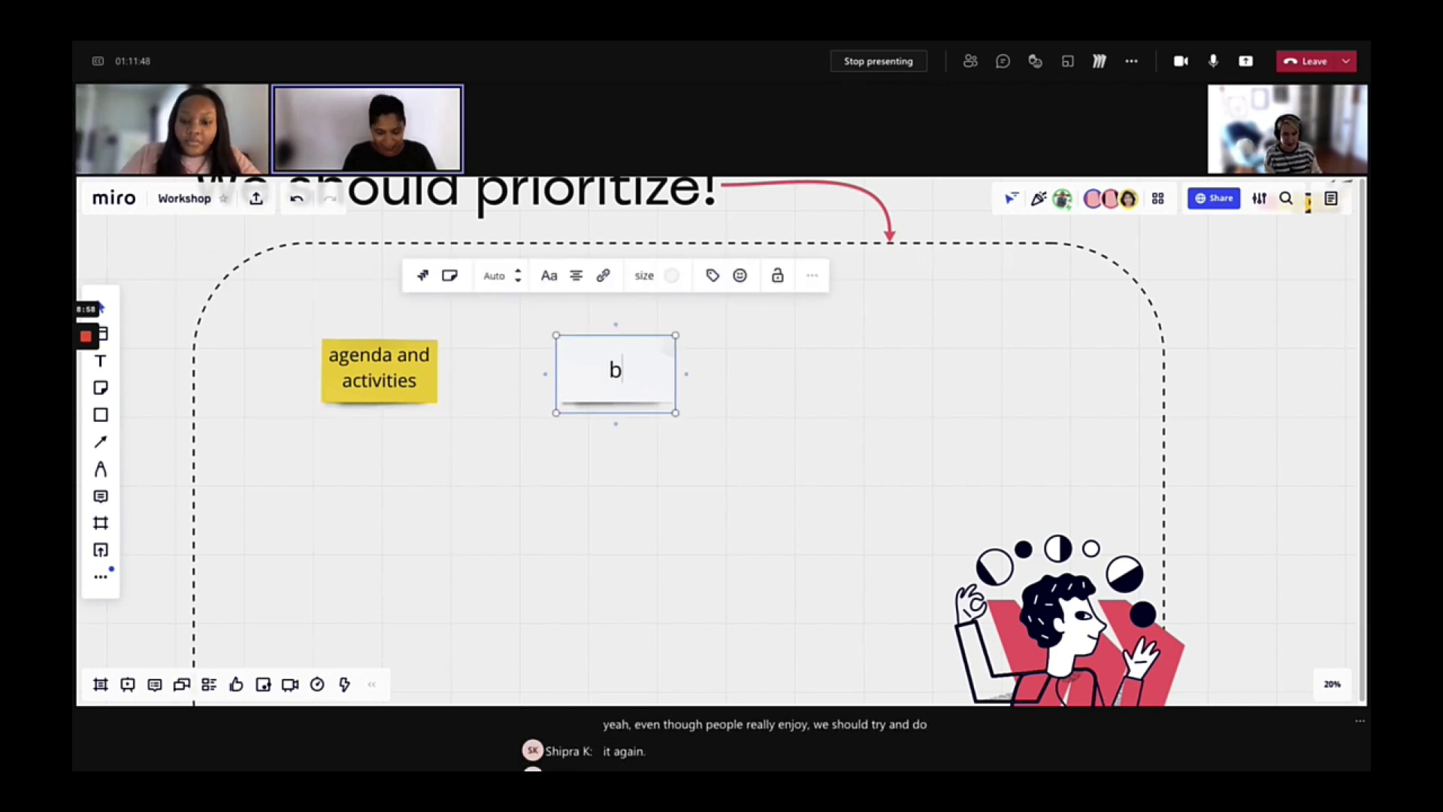
type("enue")
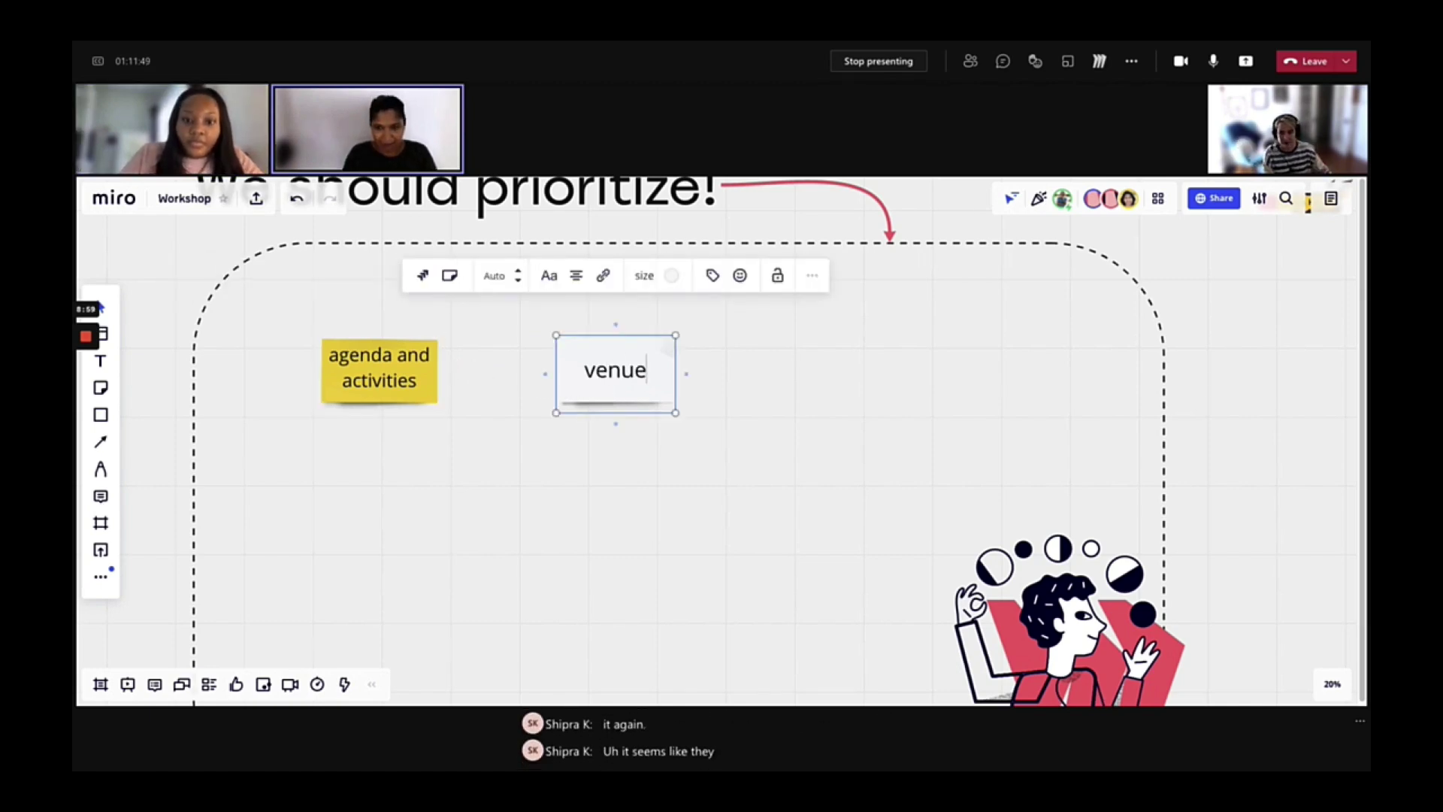
left_click(672, 276)
left_click(685, 314)
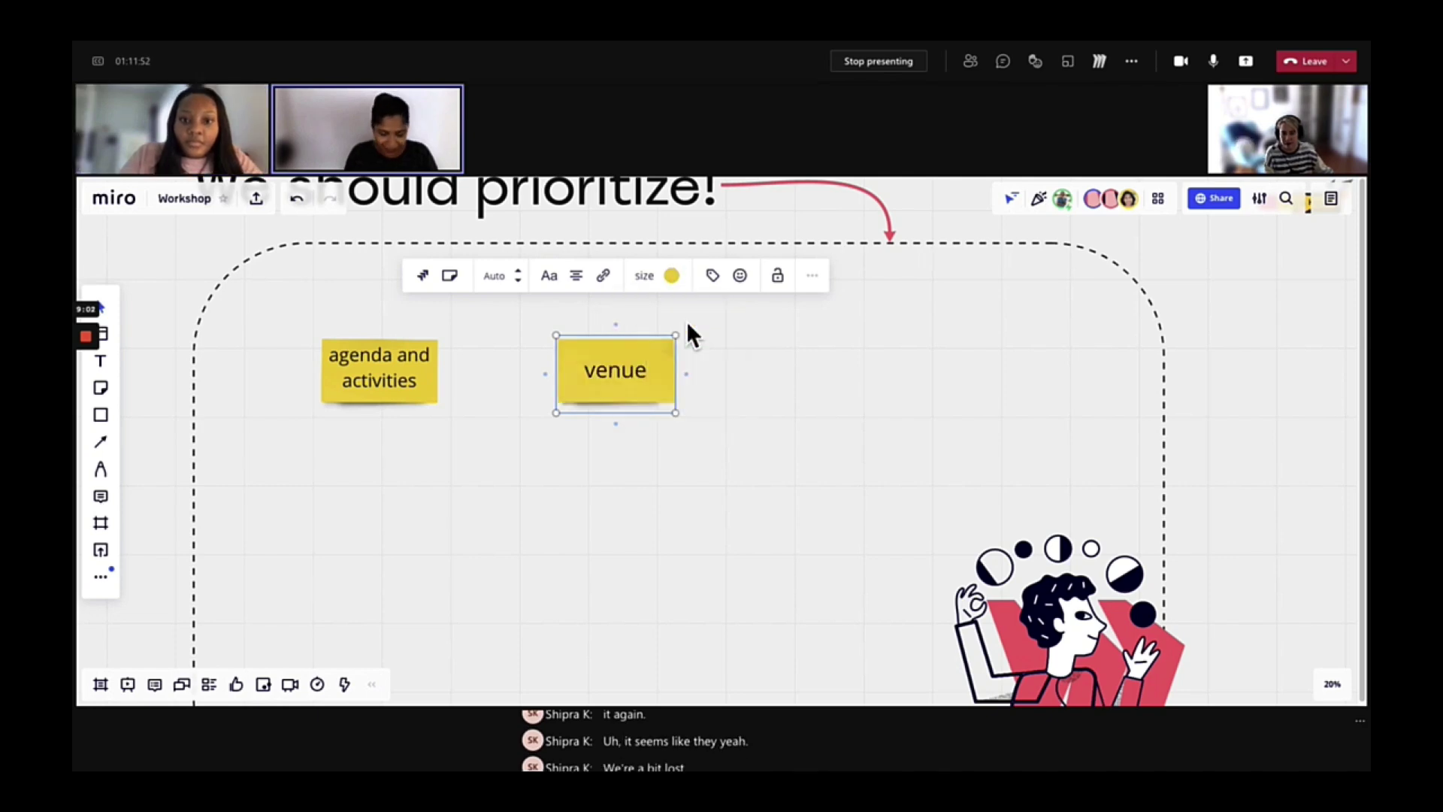
left_click(738, 397)
scroll(705, 399, "down", 2)
scroll(706, 405, "down", 3)
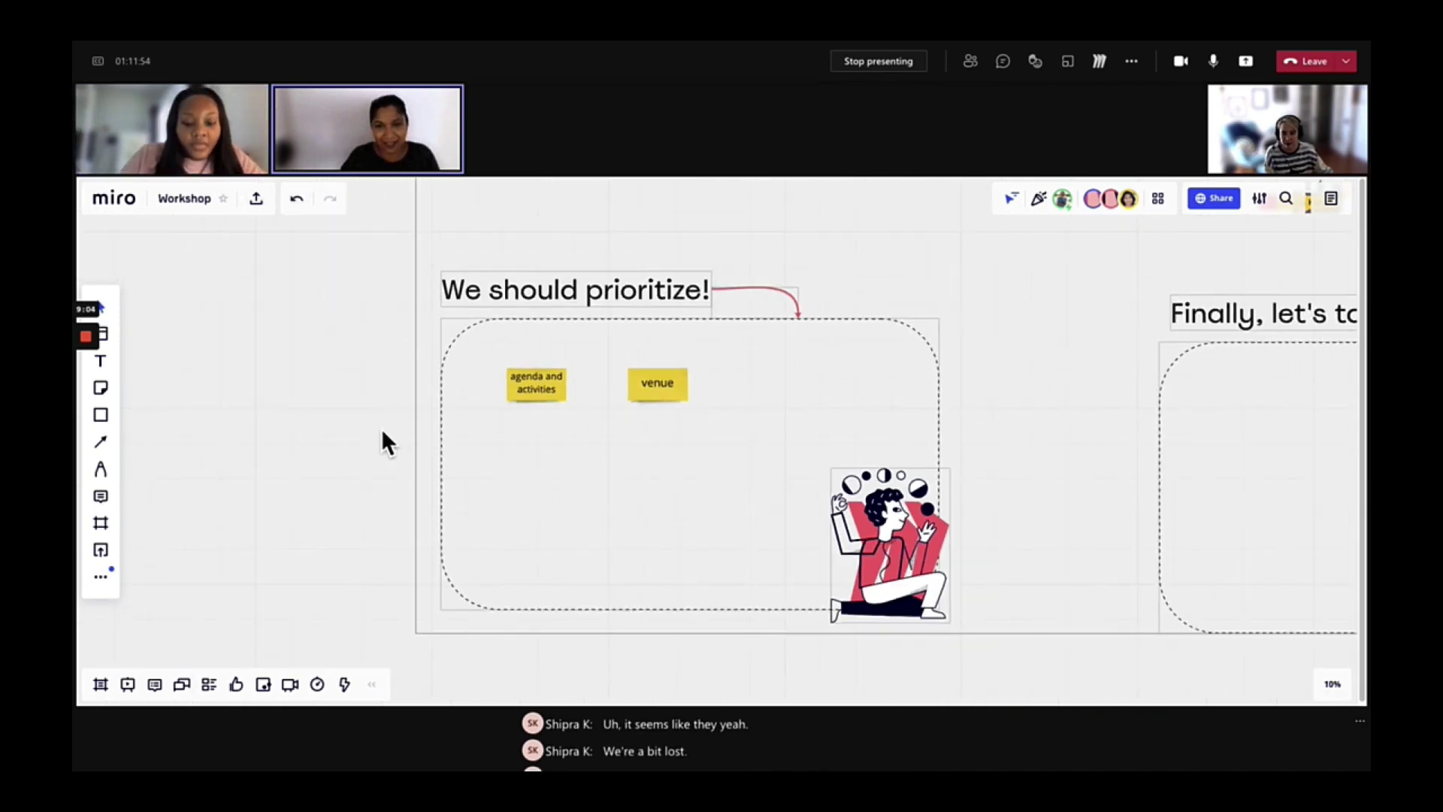
Return to the feedback frame and drag 'More food!' next to the Pre-Workshop note.
left_click_drag(337, 434, 232, 438)
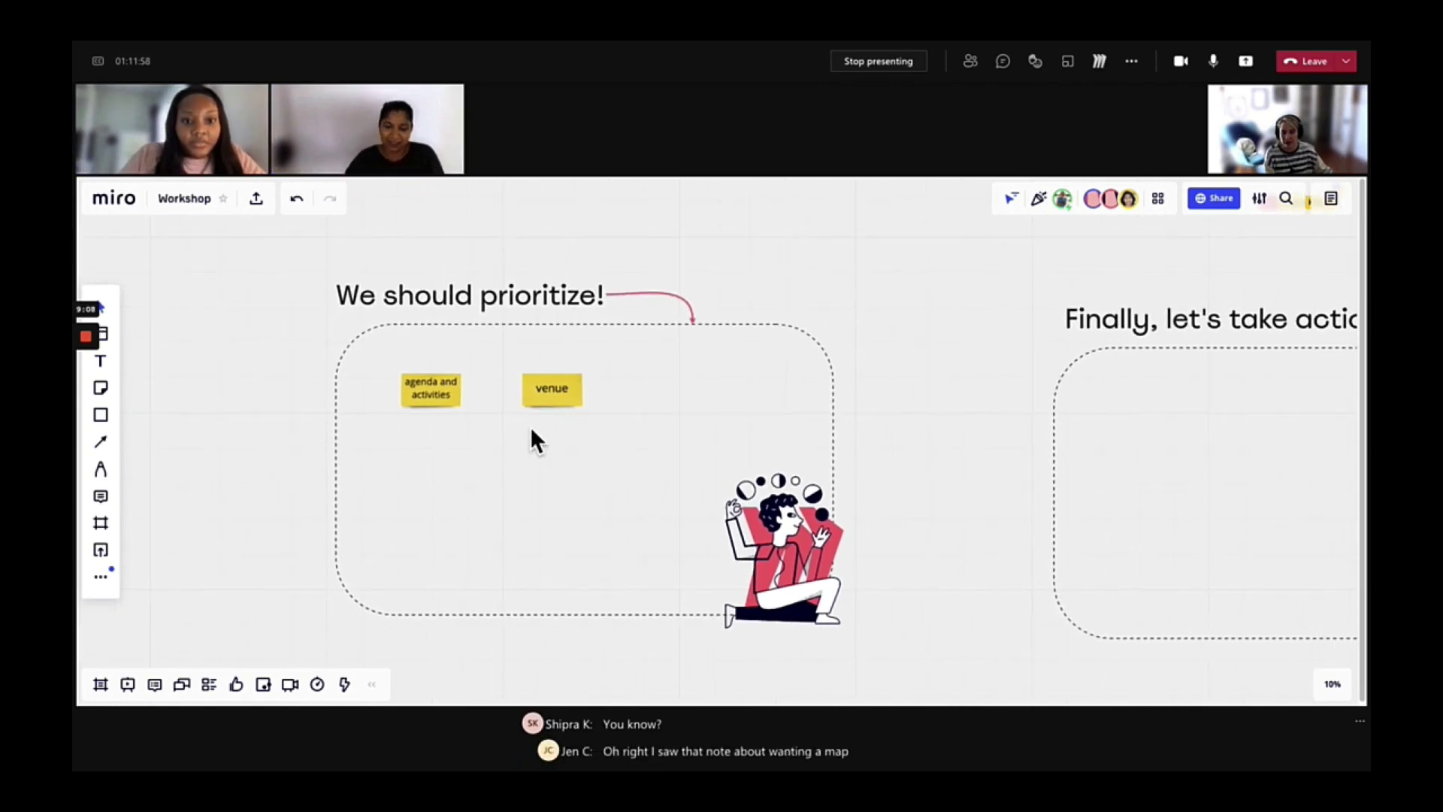
scroll(531, 426, "down", 4)
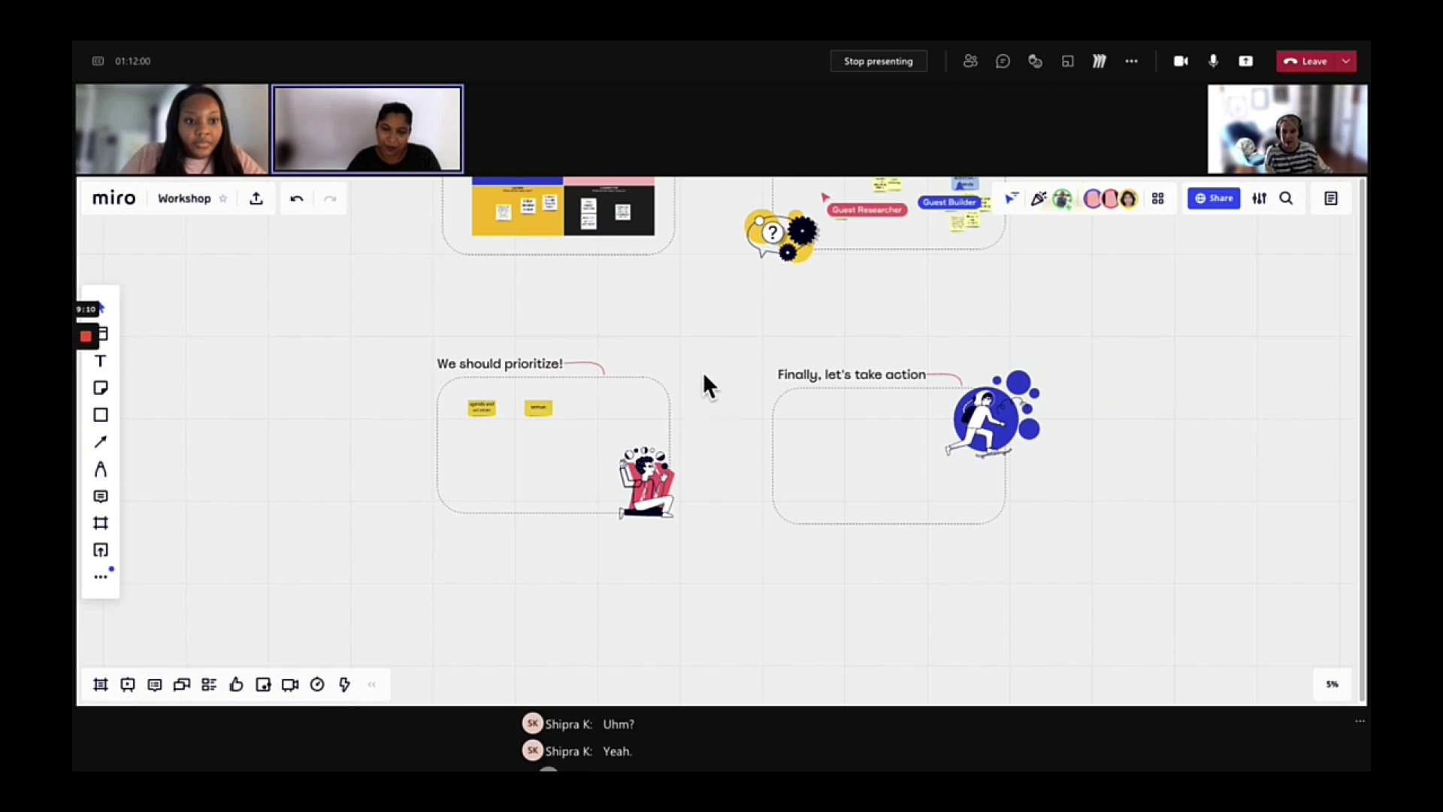
scroll(703, 383, "up", 2)
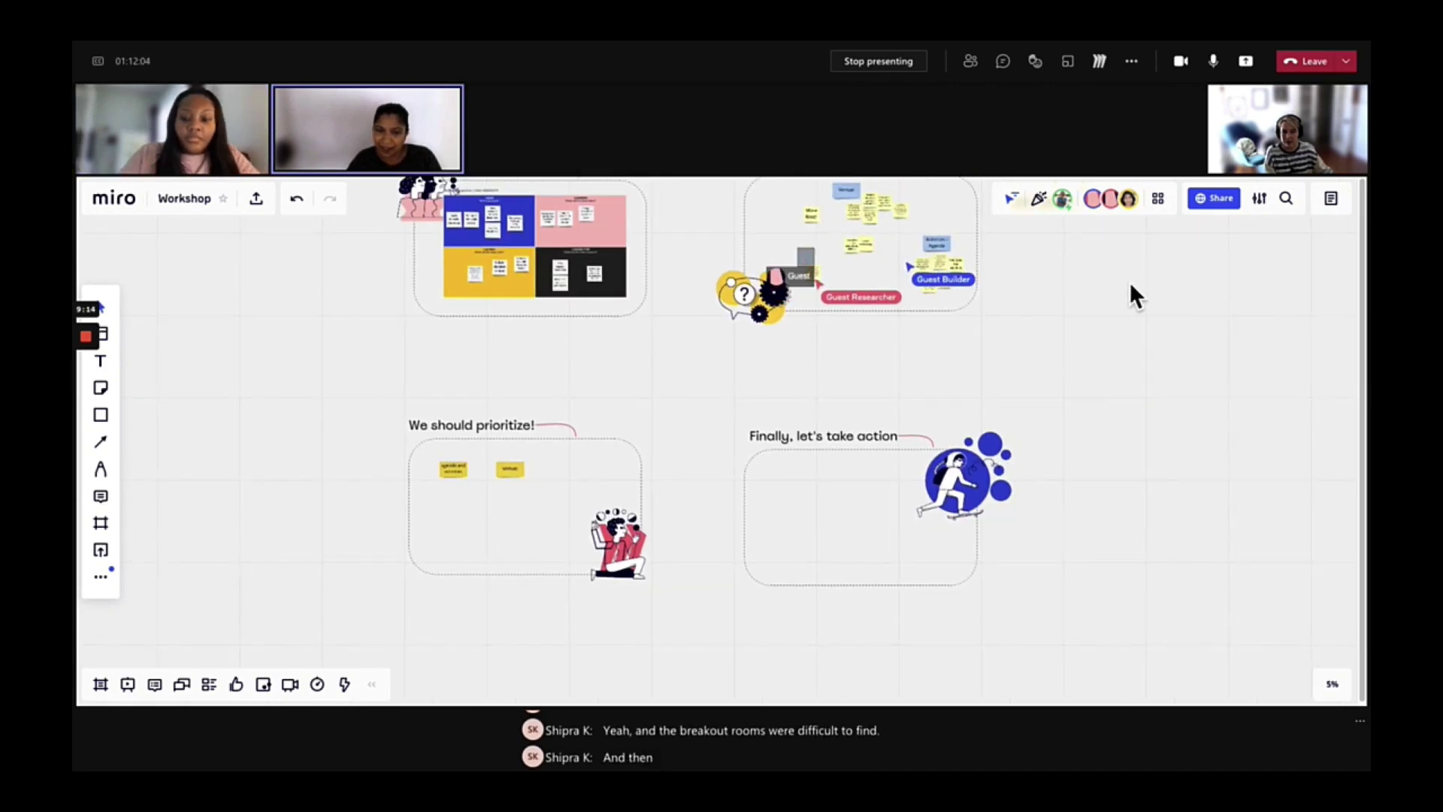
scroll(992, 322, "up", 2)
scroll(992, 322, "right", 3)
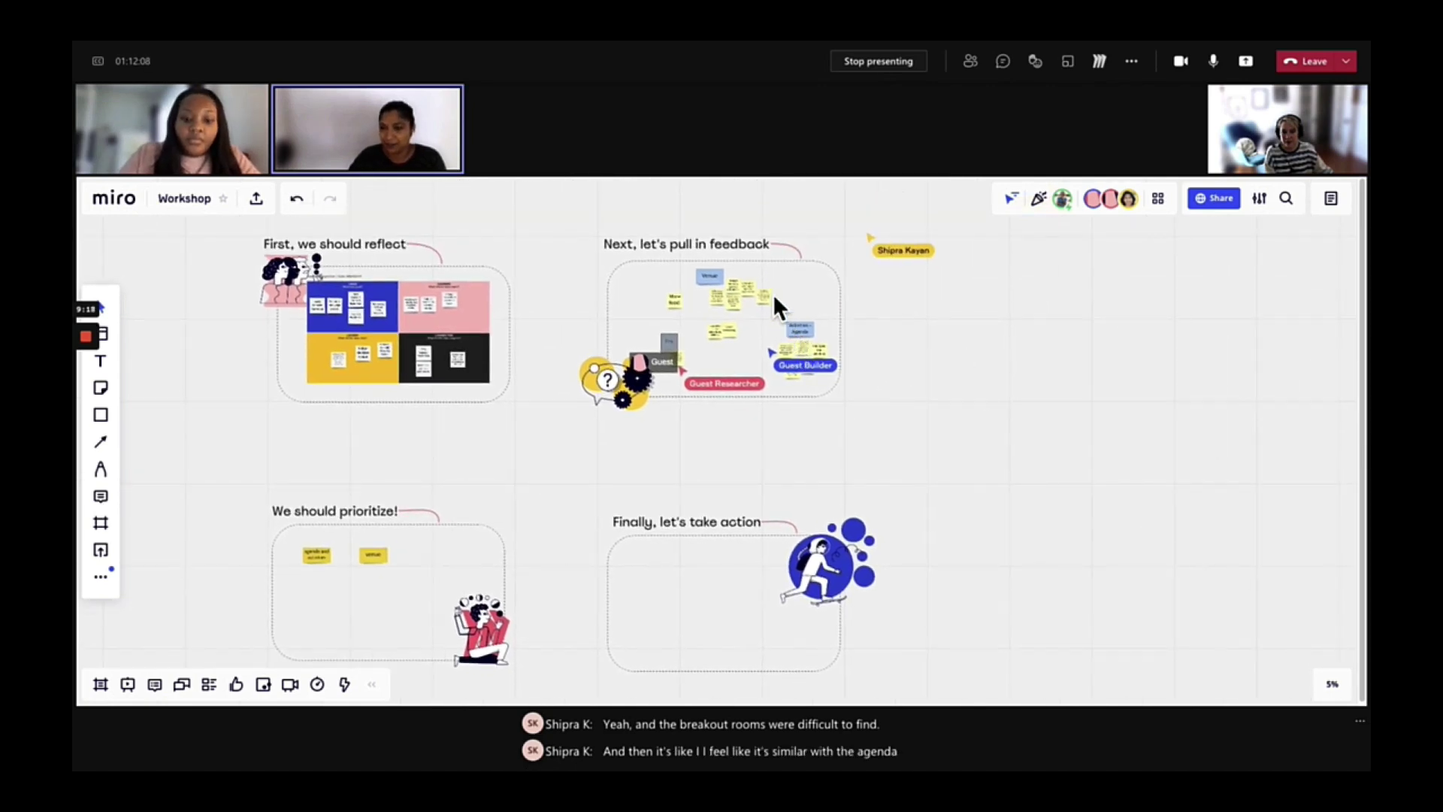
scroll(772, 293, "up", 2)
scroll(773, 291, "up", 2)
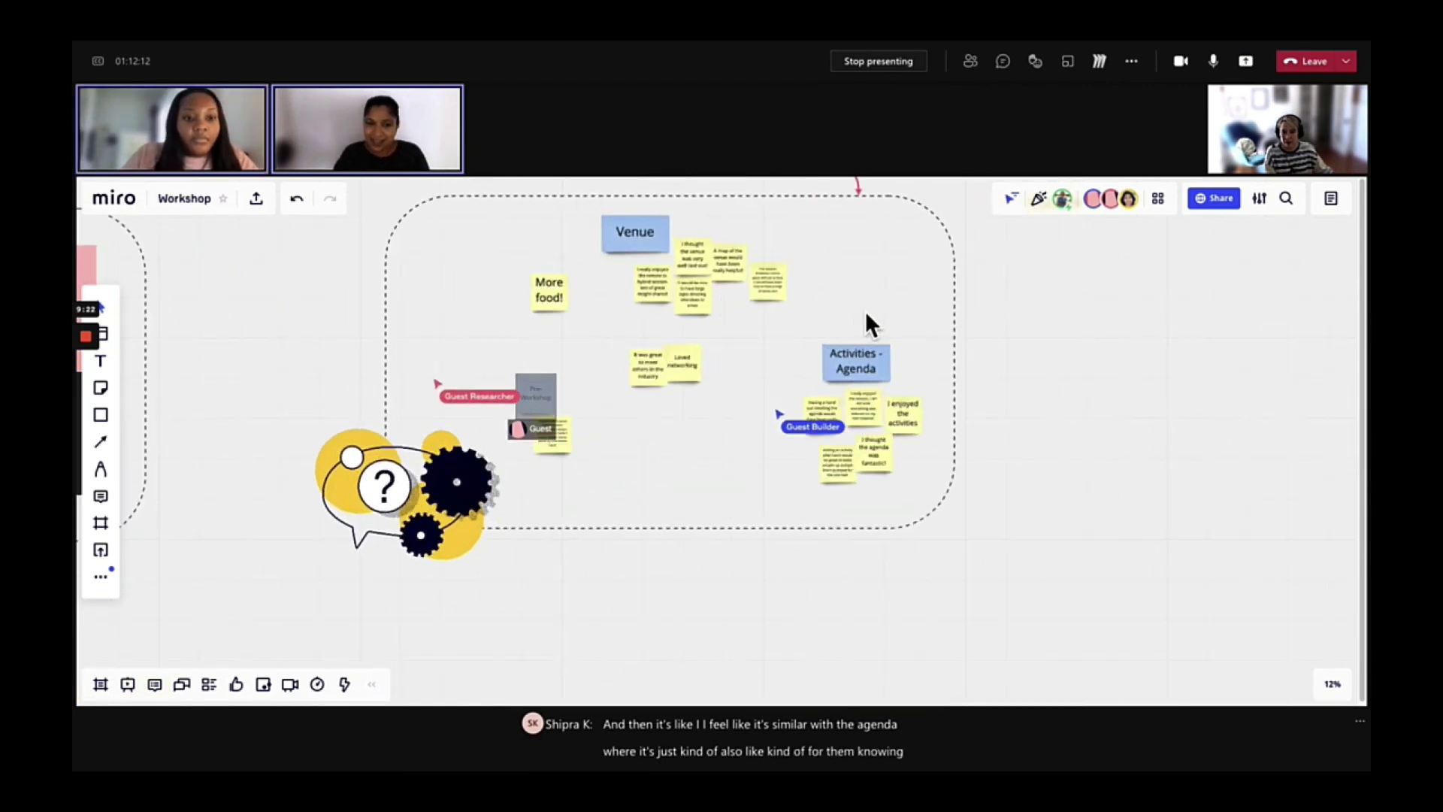
left_click_drag(1034, 305, 1072, 376)
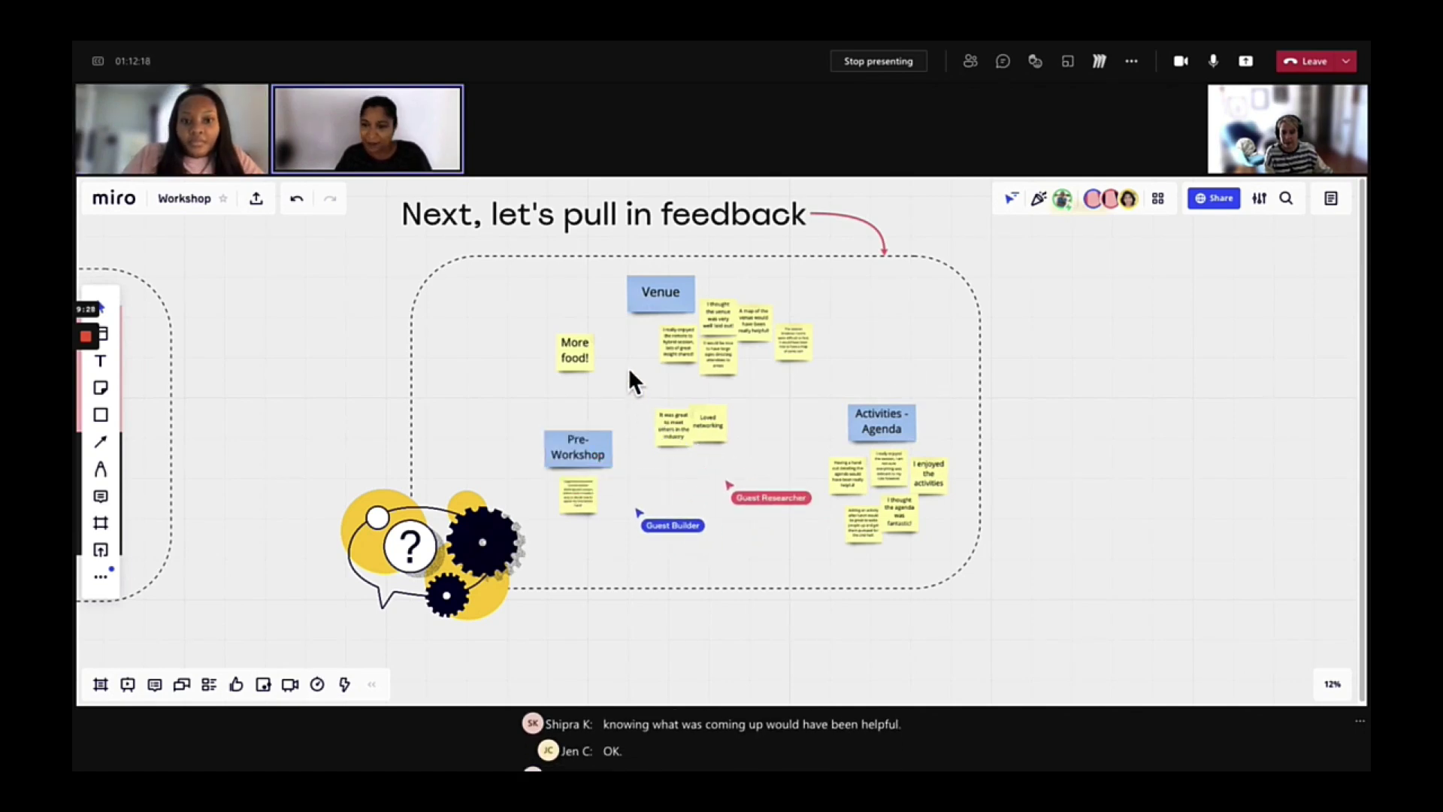
left_click_drag(581, 360, 621, 503)
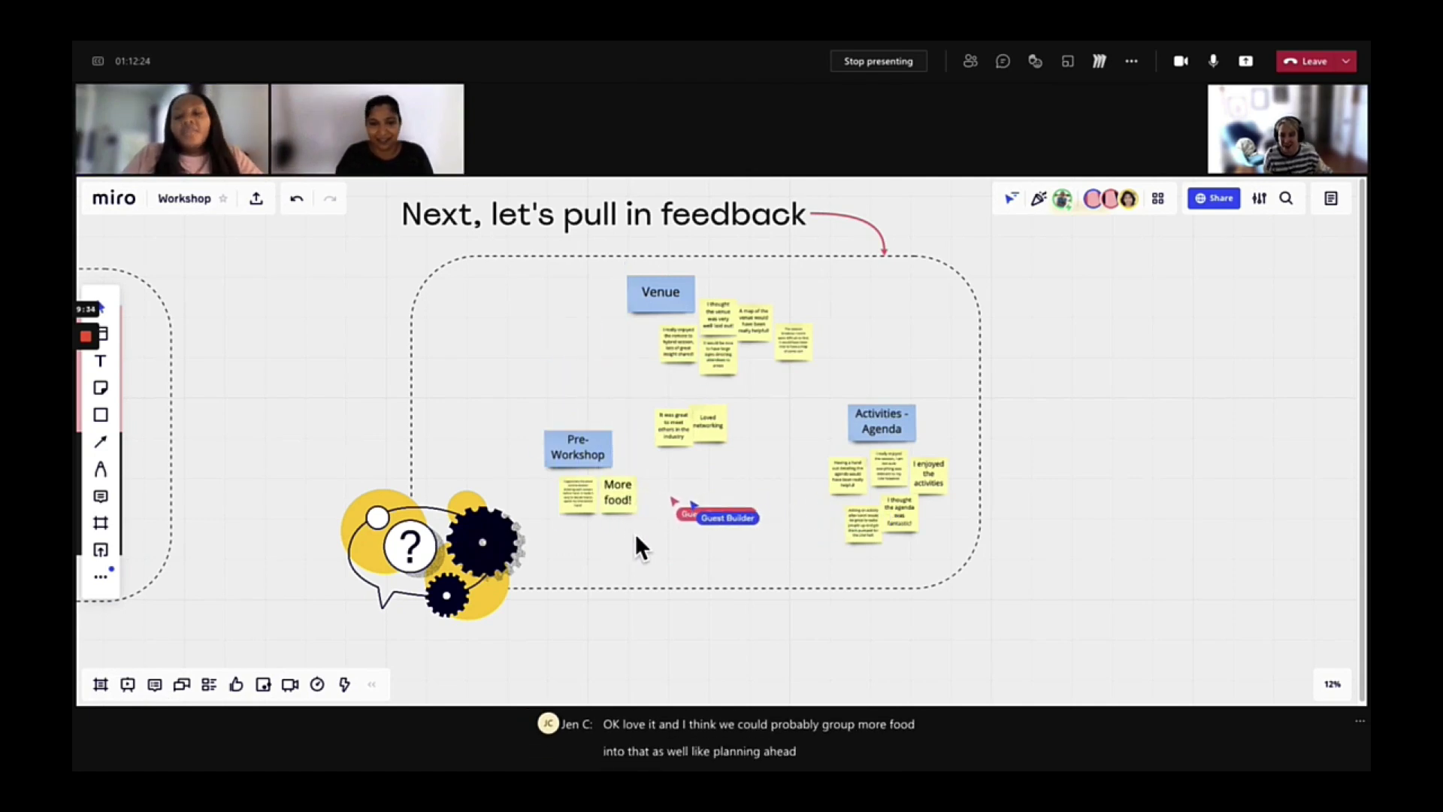
scroll(632, 552, "down", 3)
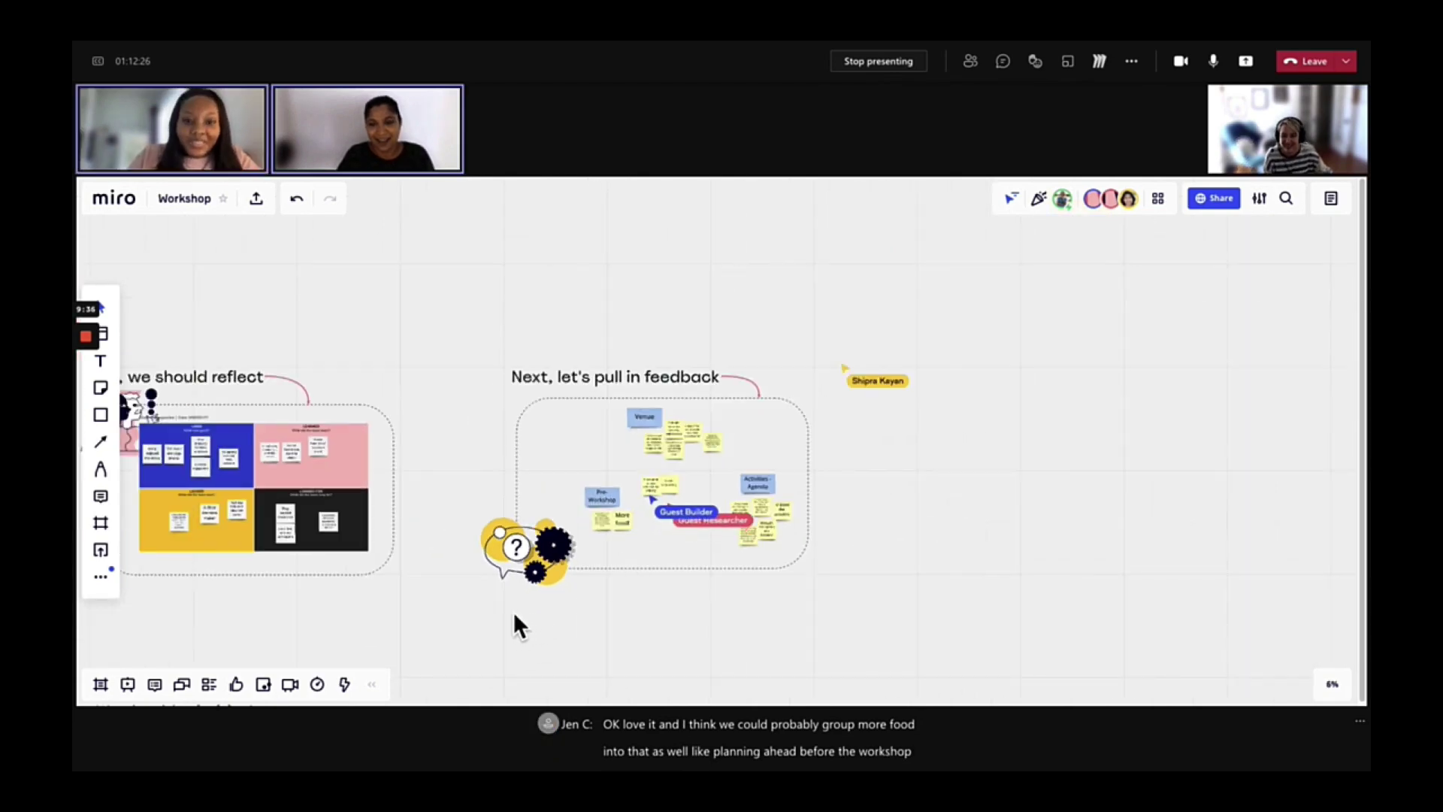
Add a 'pre-workshop' sticky to the right of 'venue' and even out the spacing.
left_click_drag(556, 500, 772, 374)
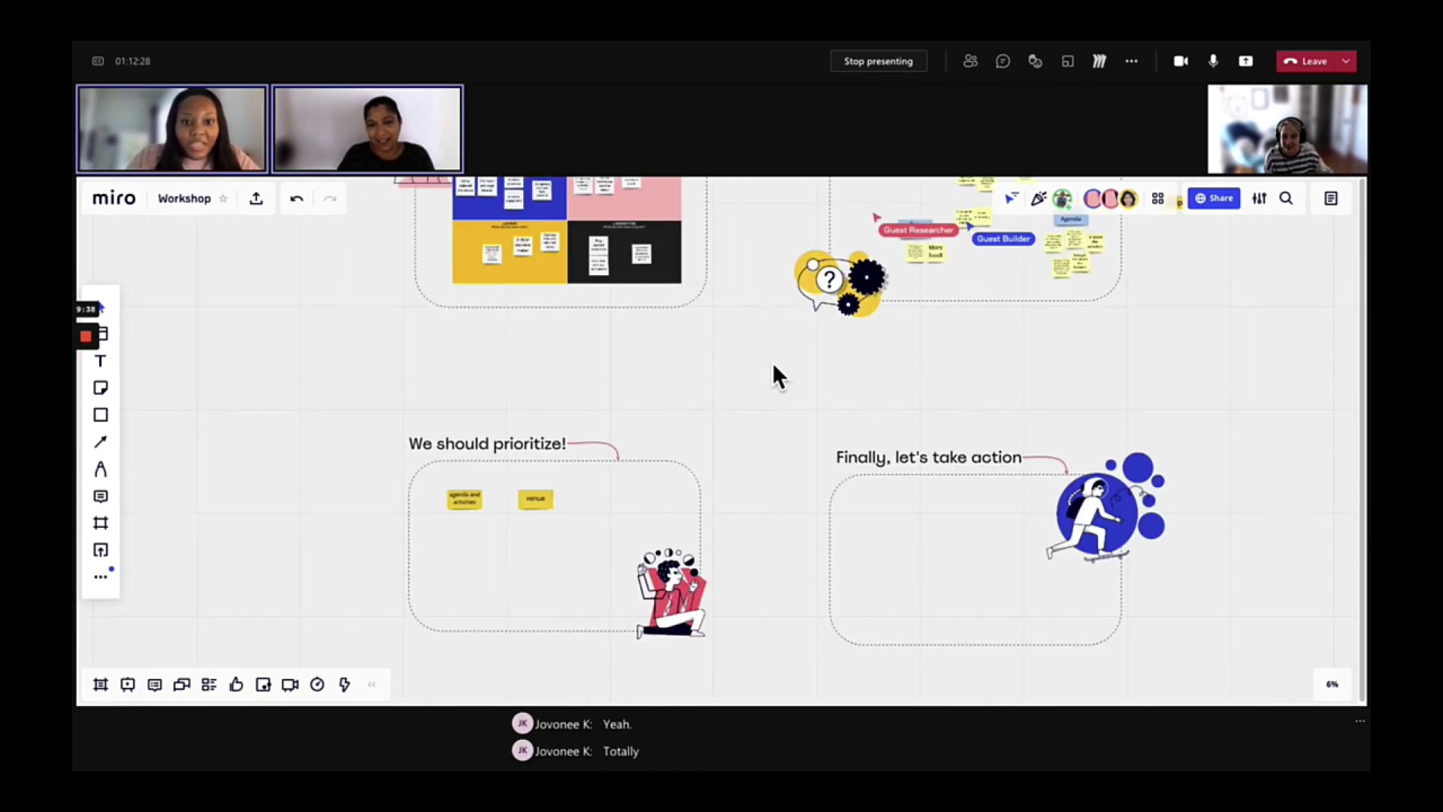
scroll(590, 505, "up", 3)
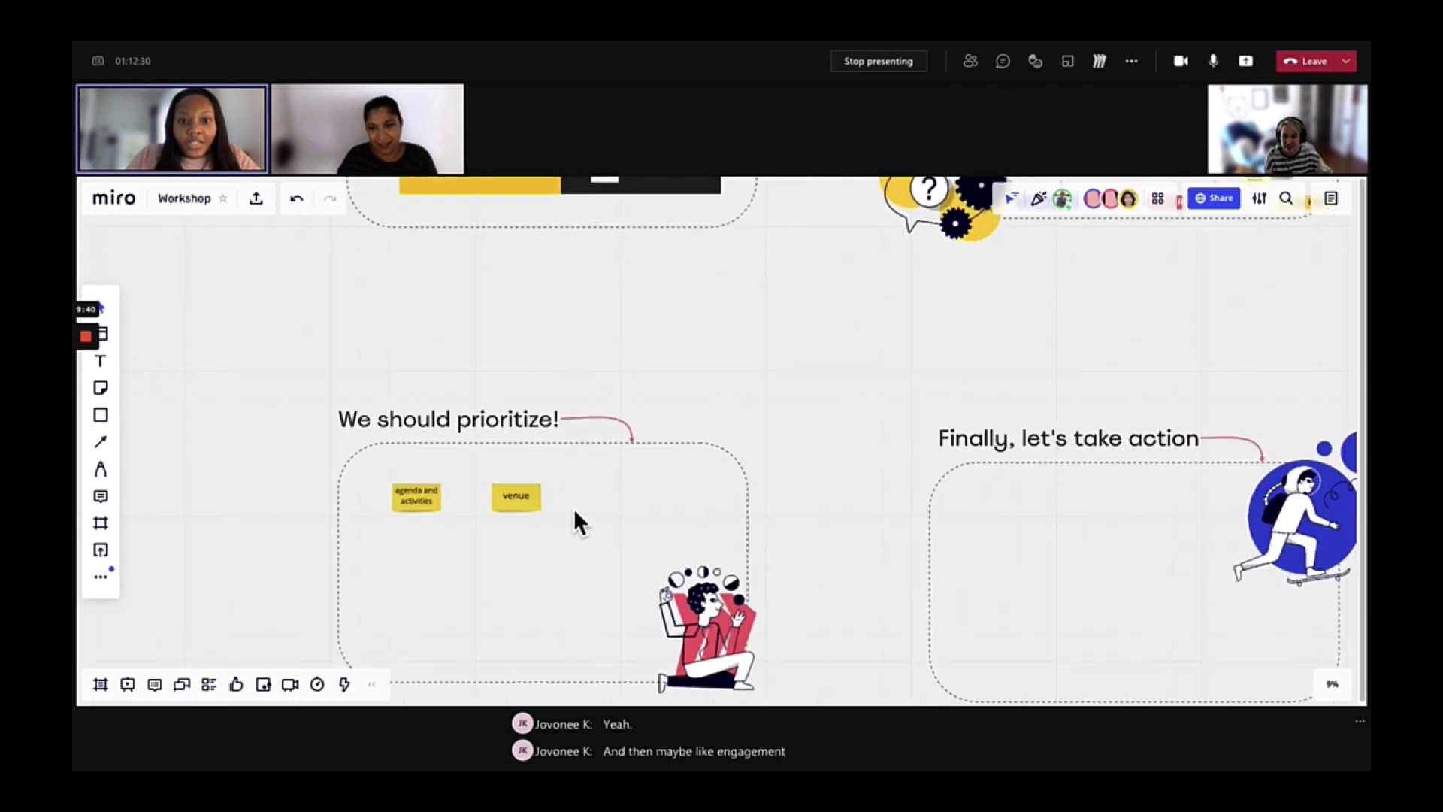
scroll(533, 502, "up", 2)
left_click(539, 498)
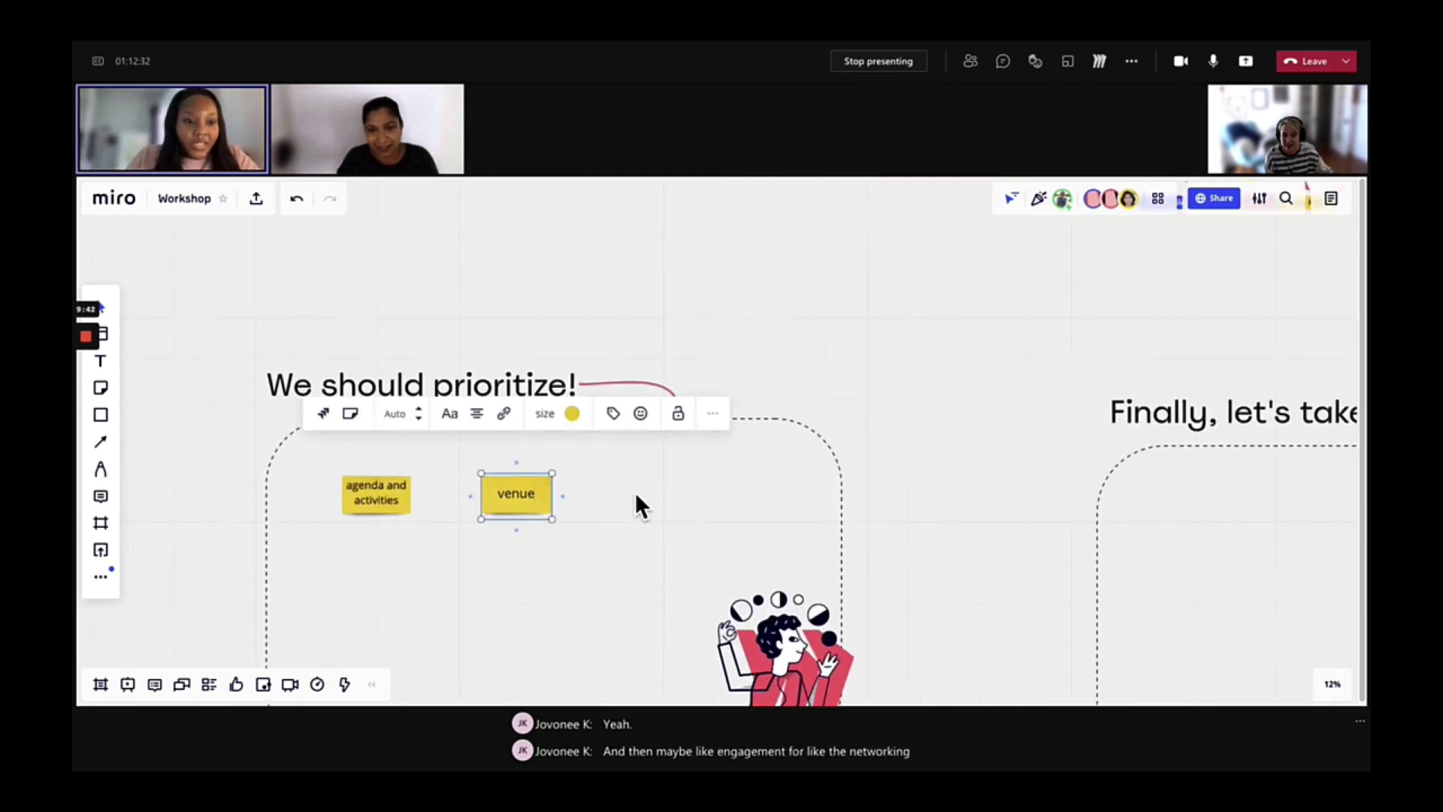
left_click(561, 495)
type("pre-workshop")
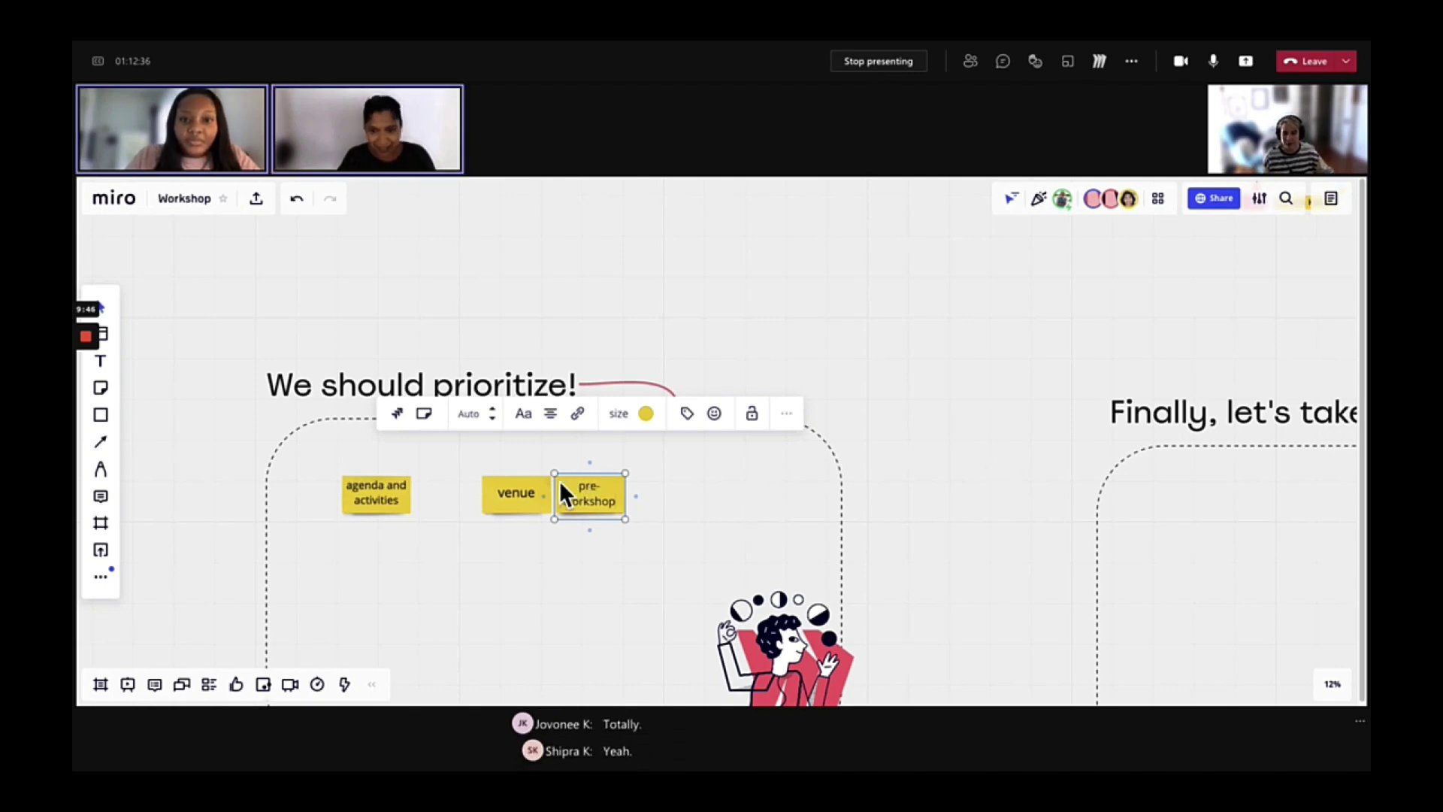
left_click_drag(511, 499, 476, 494)
Add a 'networking' sticky after 'pre-workshop' and shift it right for even spacing.
key("shift+1")
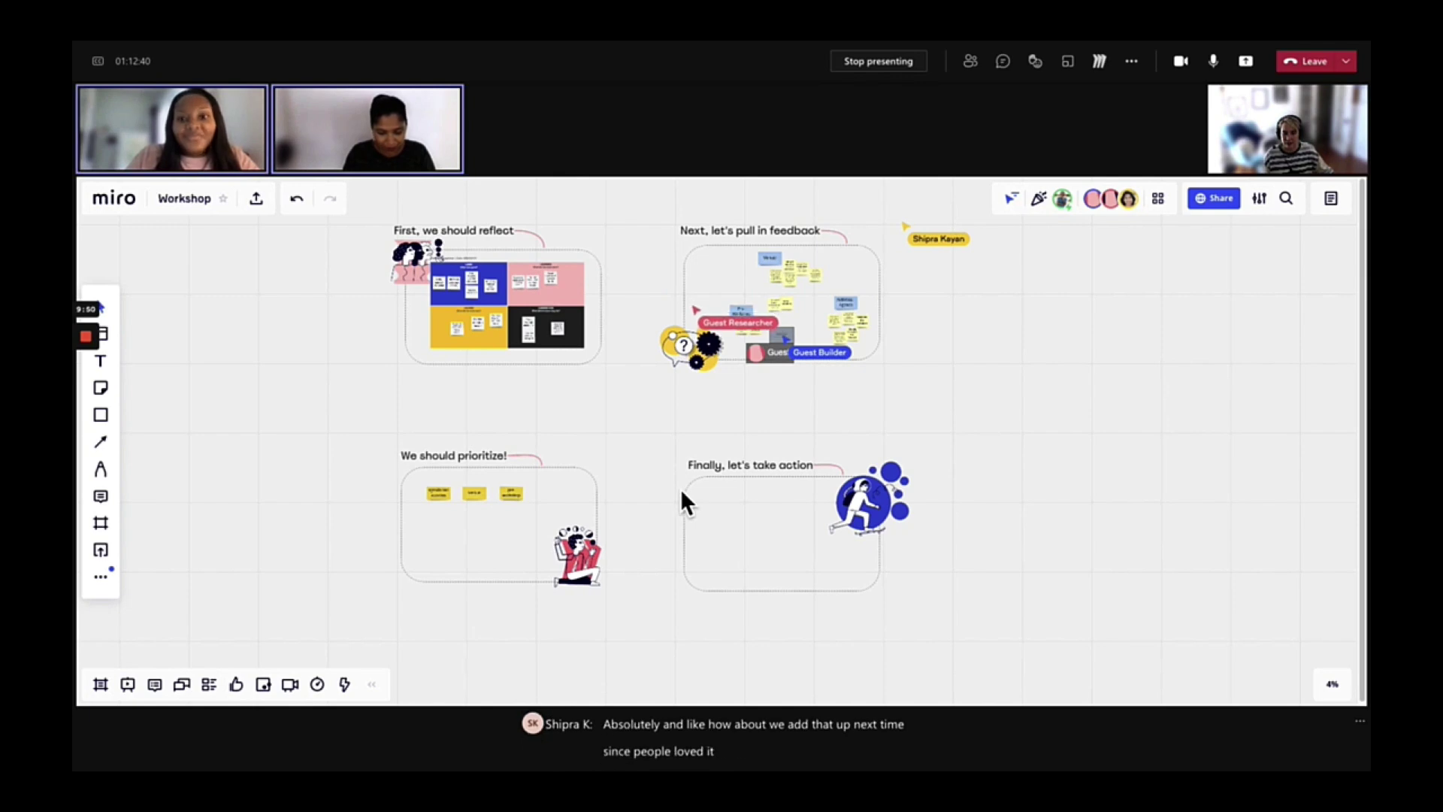
scroll(495, 508, "up", 2)
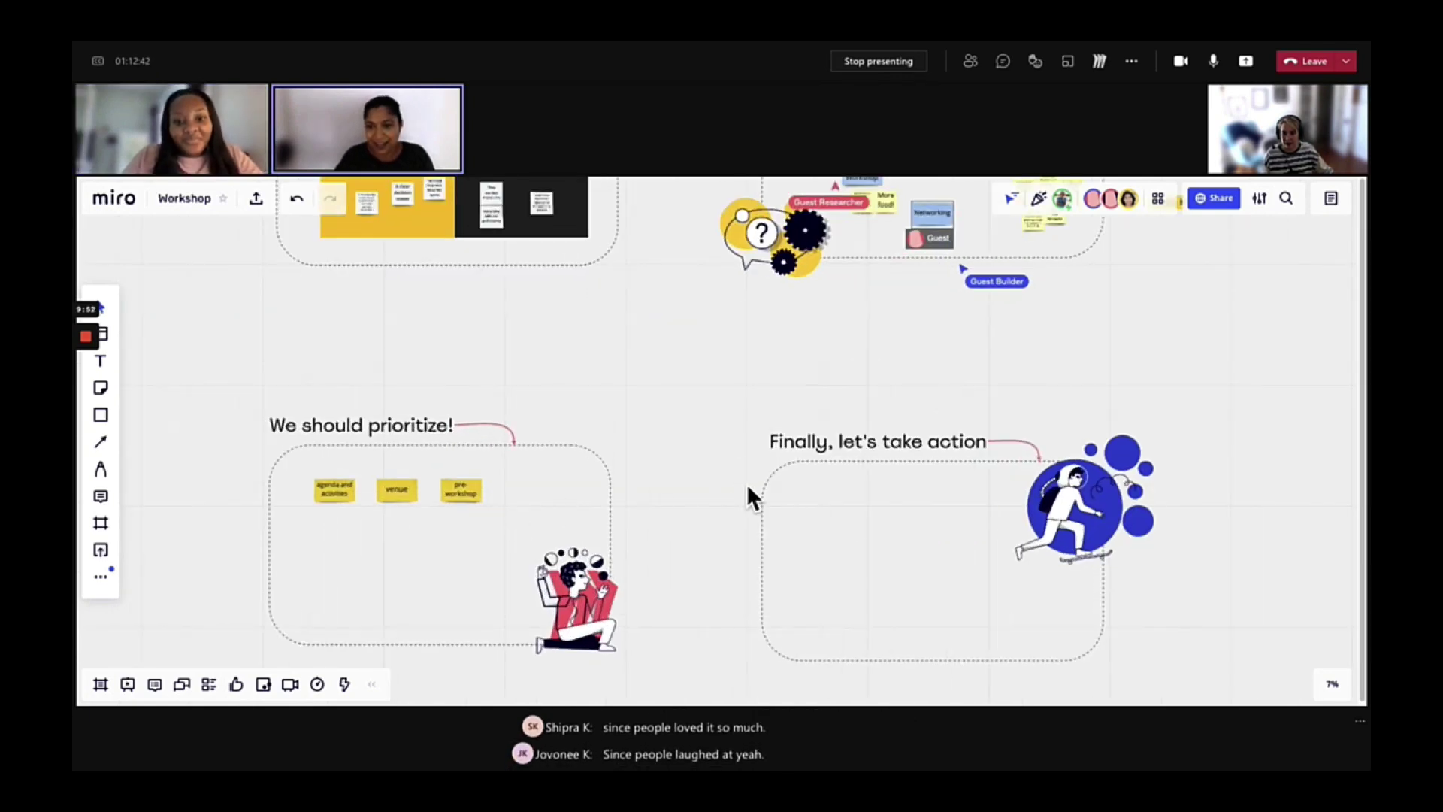
scroll(702, 492, "up", 1)
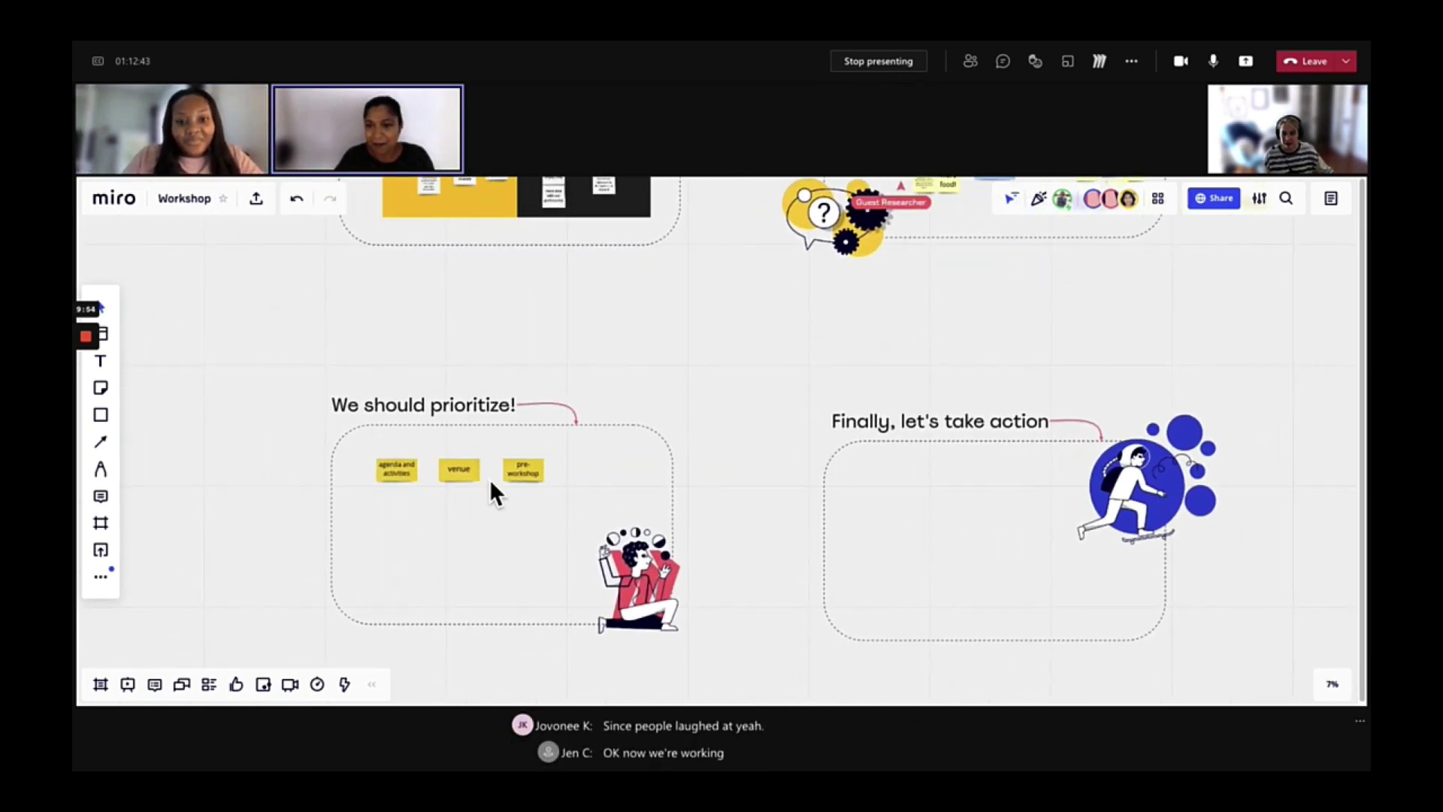
scroll(719, 509, "up", 2)
scroll(864, 444, "left", 5)
scroll(863, 444, "down", 2)
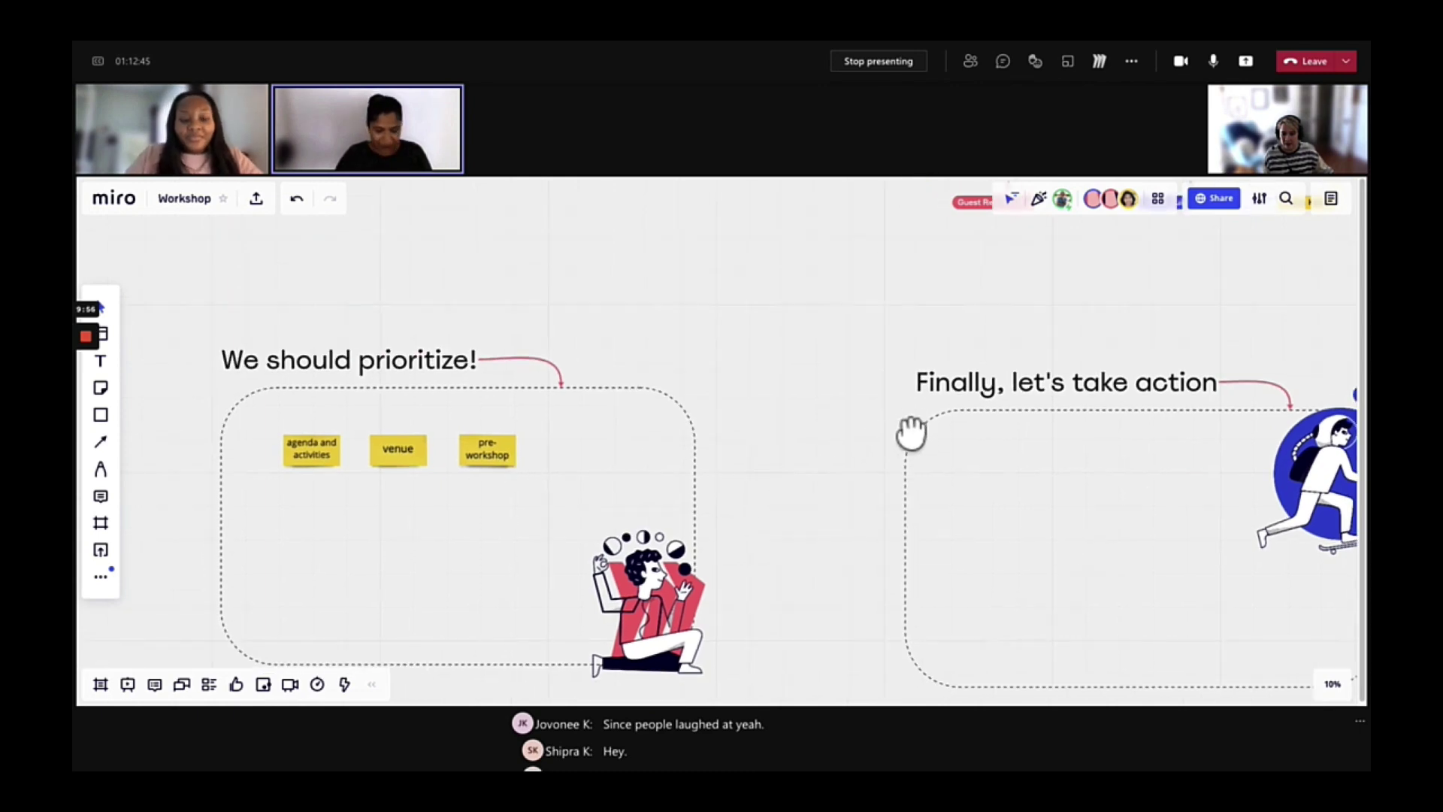
scroll(834, 387, "up", 1)
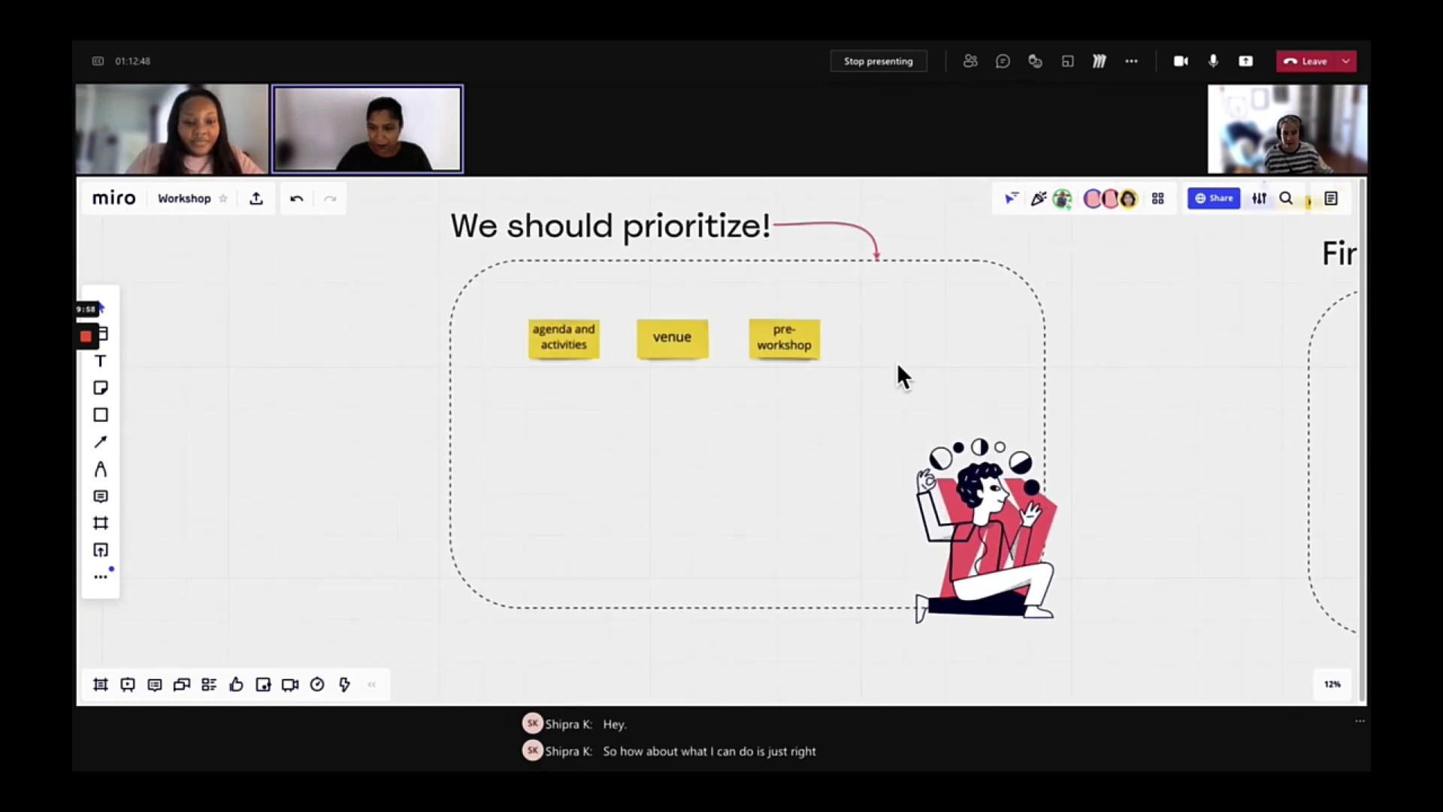
scroll(1098, 357, "right", 3)
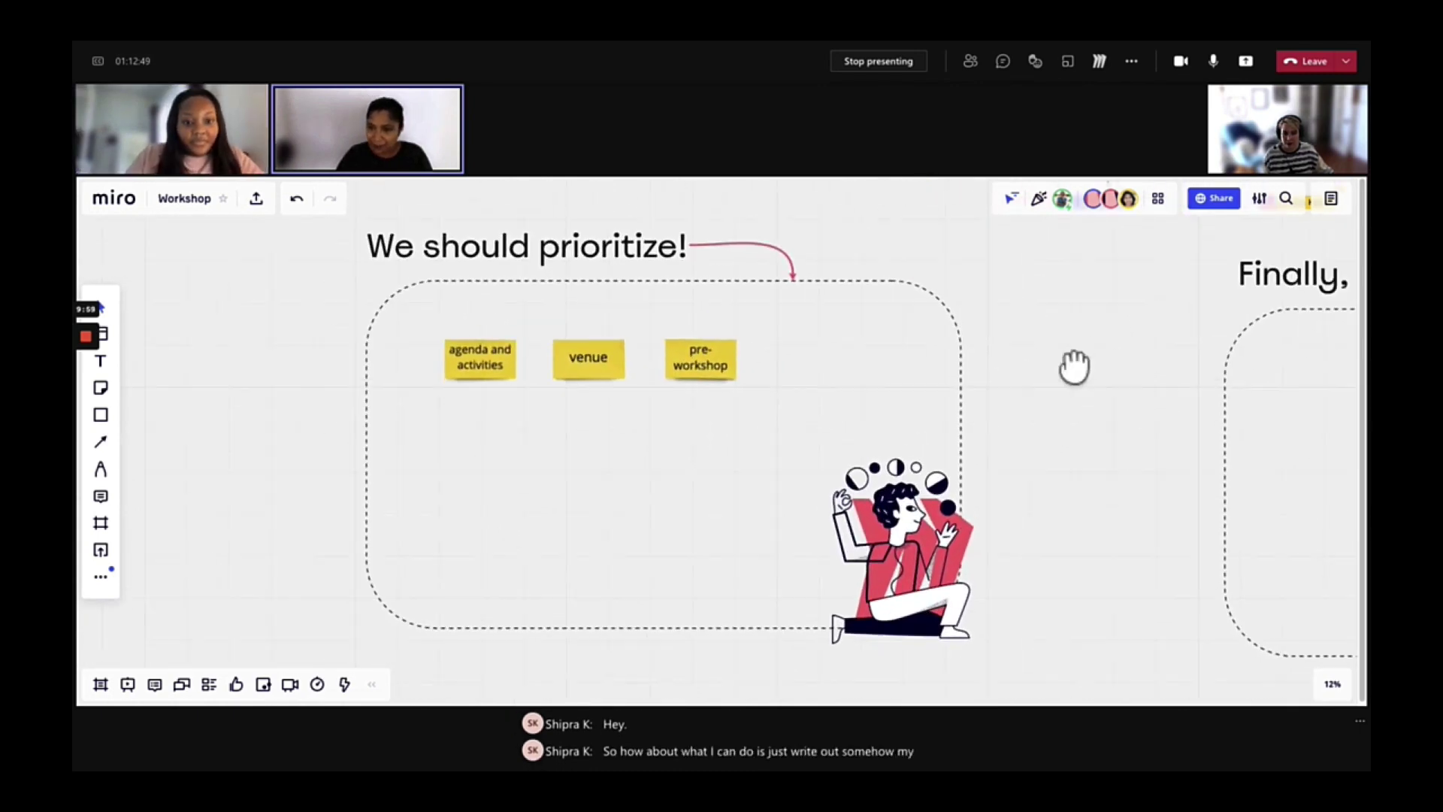
left_click(735, 369)
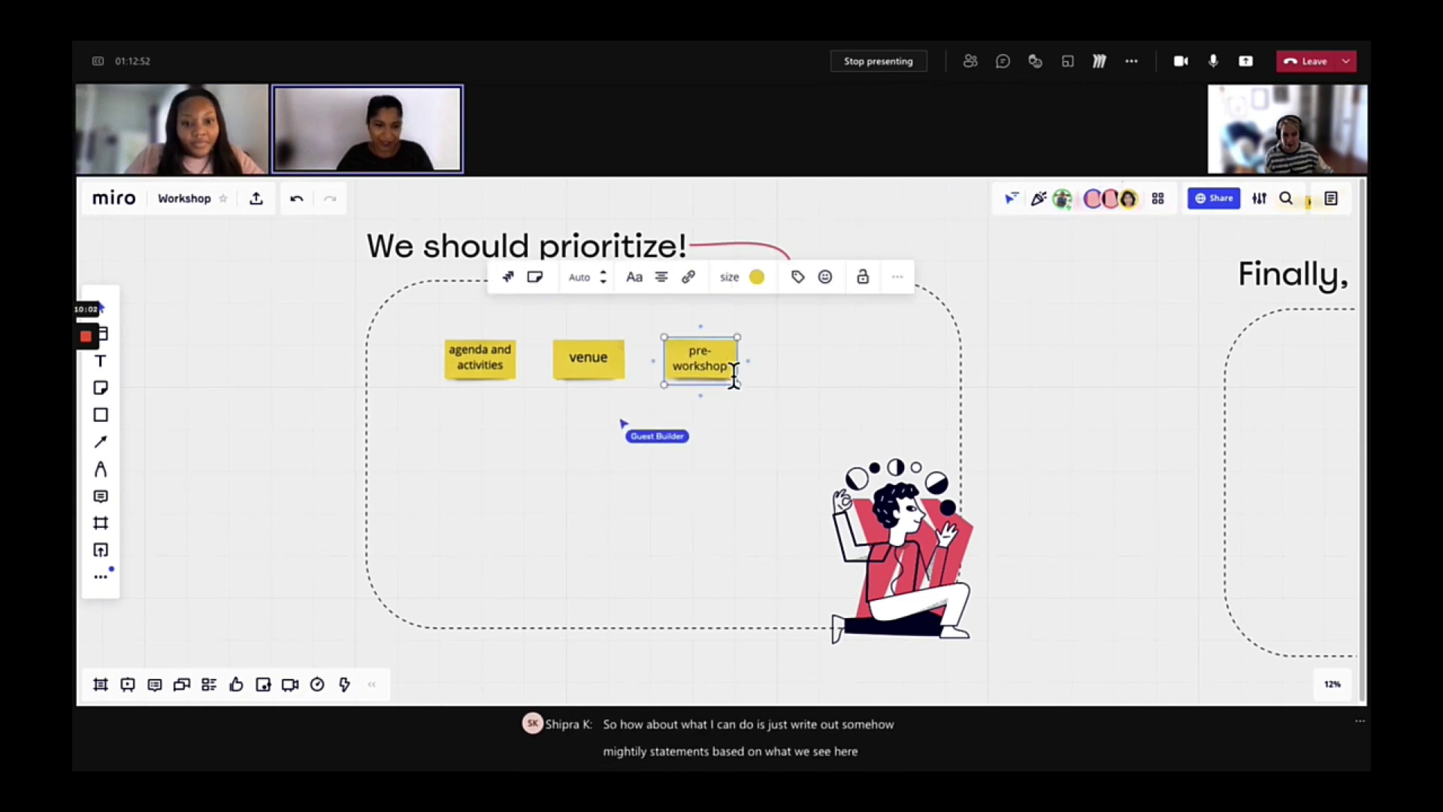
left_click(746, 363)
type("networking")
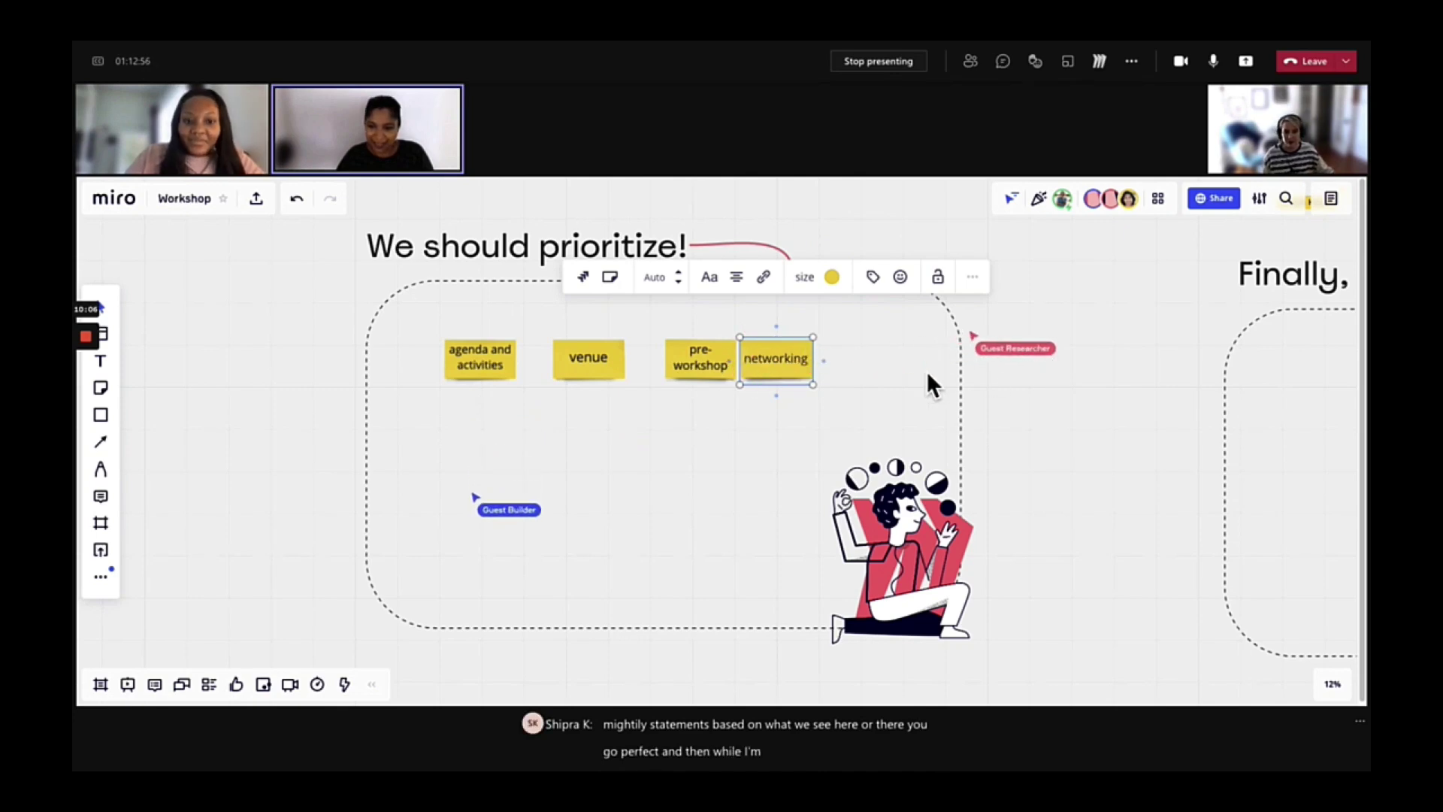
left_click_drag(813, 363, 855, 363)
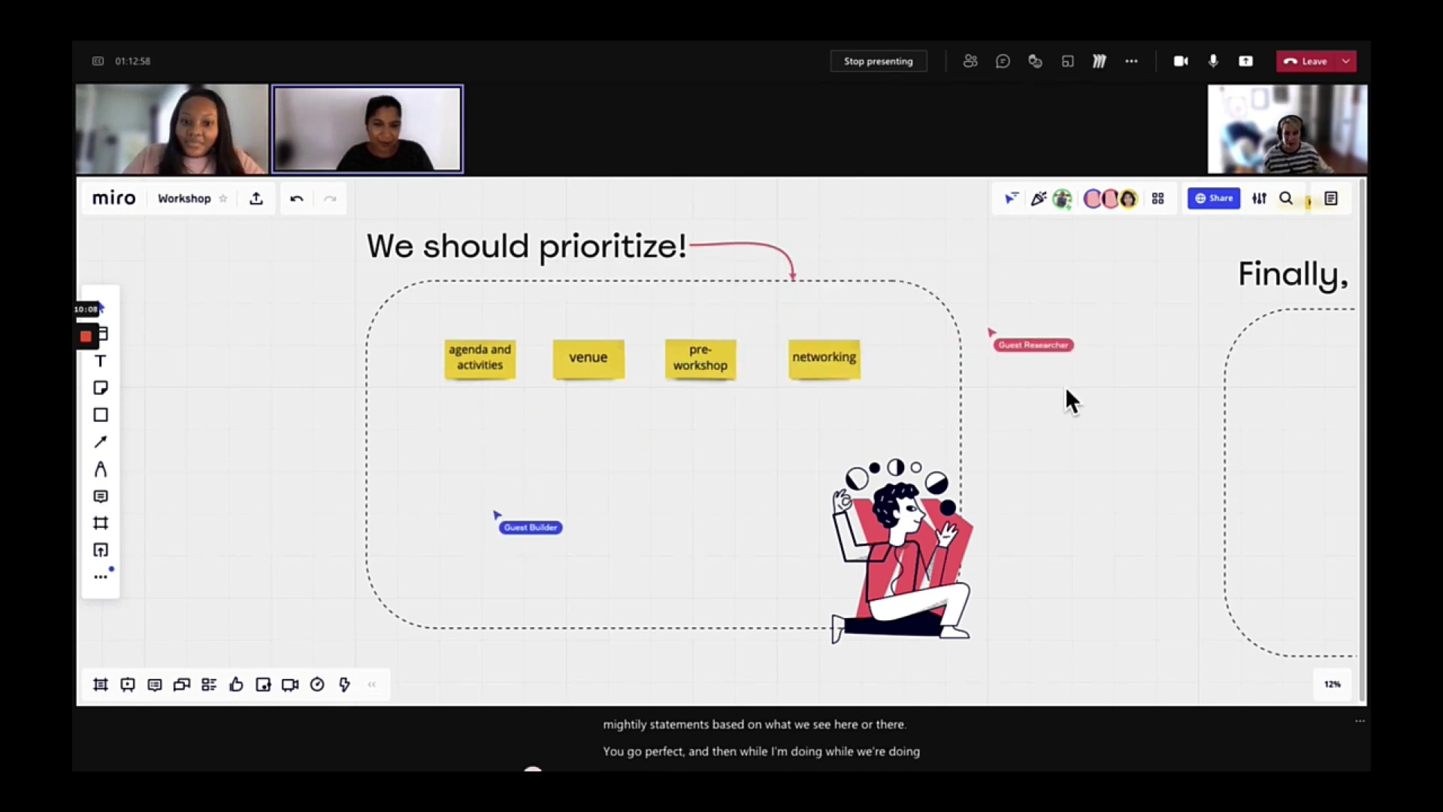
scroll(1049, 407, "right", 3)
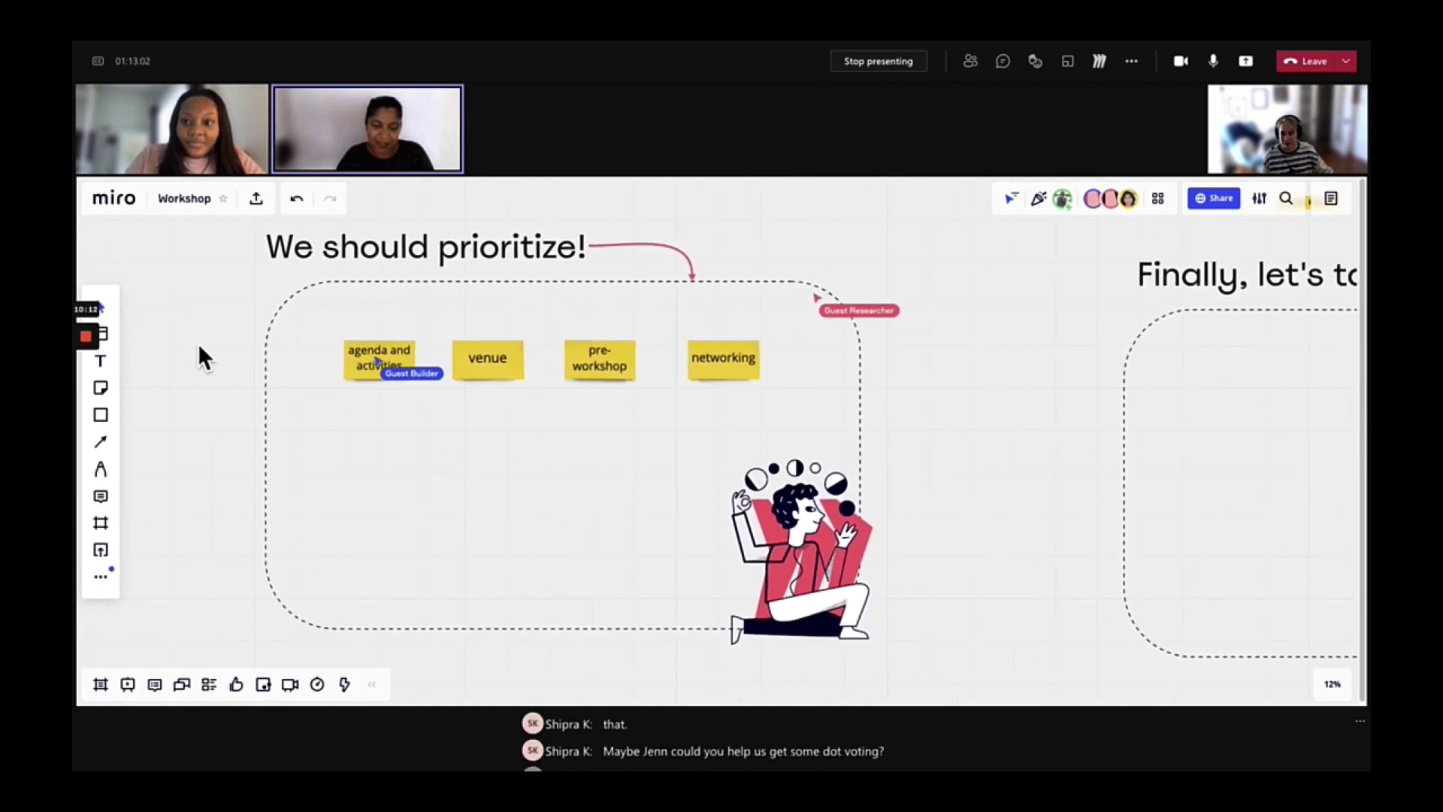
scroll(197, 342, "up", 2)
scroll(786, 466, "down", 1)
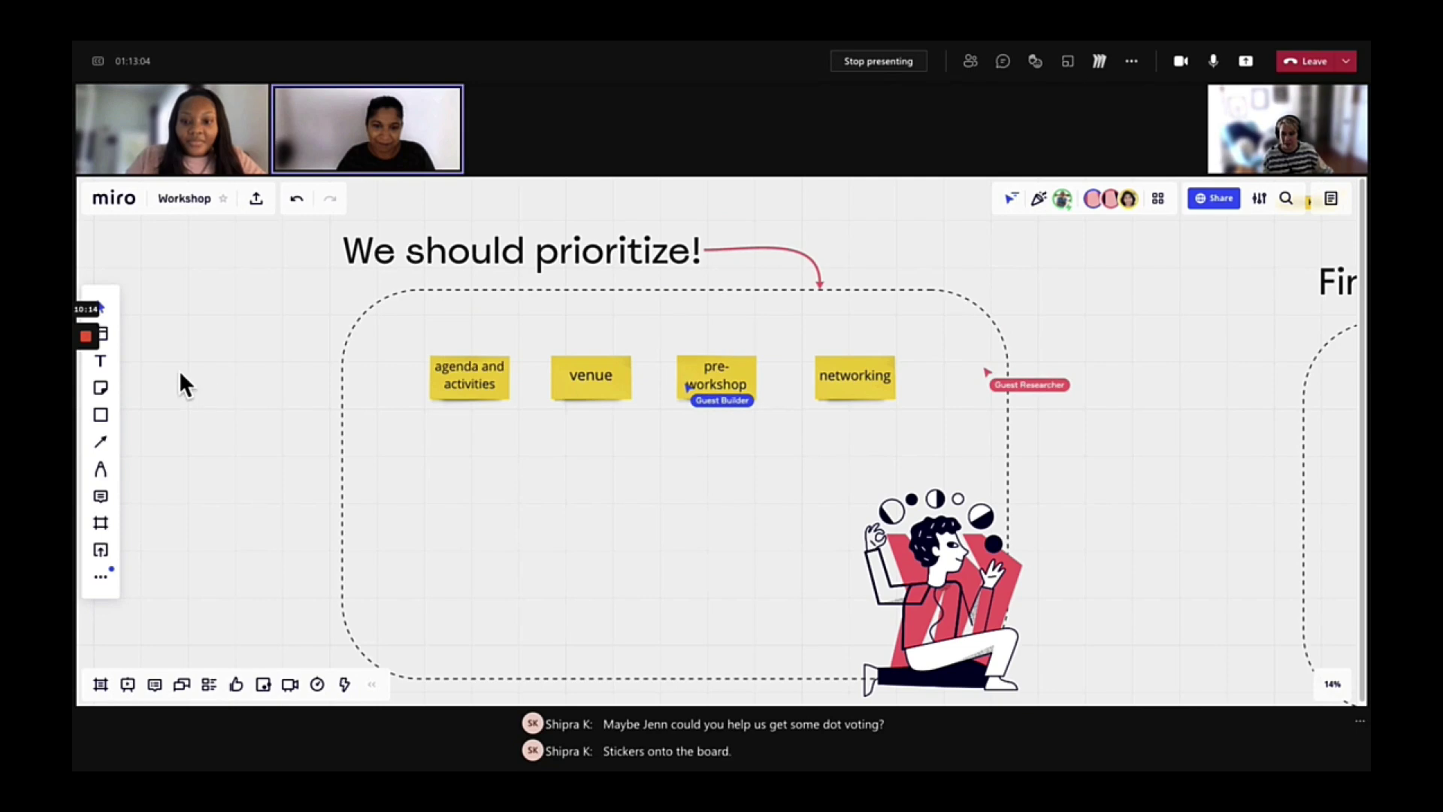
left_click(104, 333)
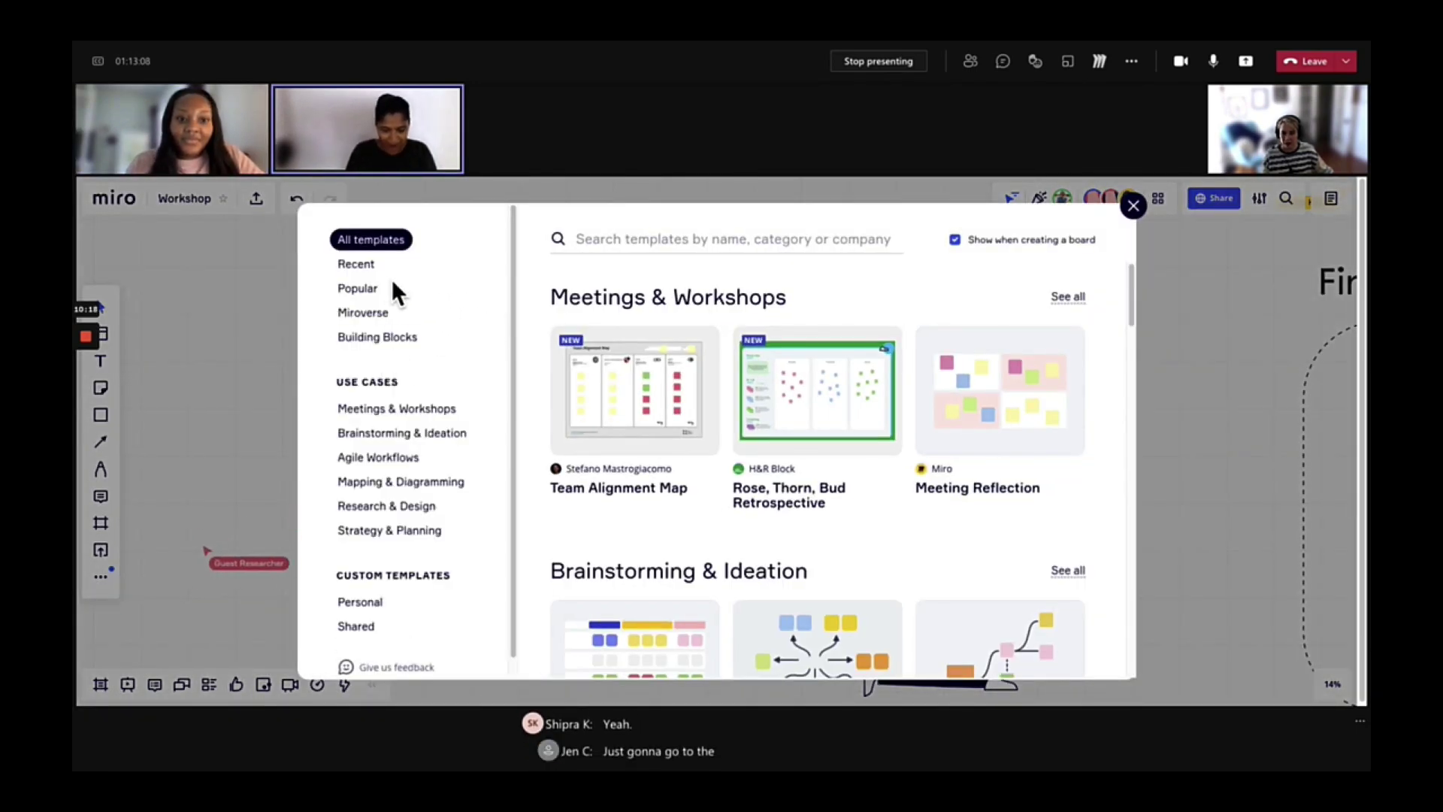
left_click(373, 338)
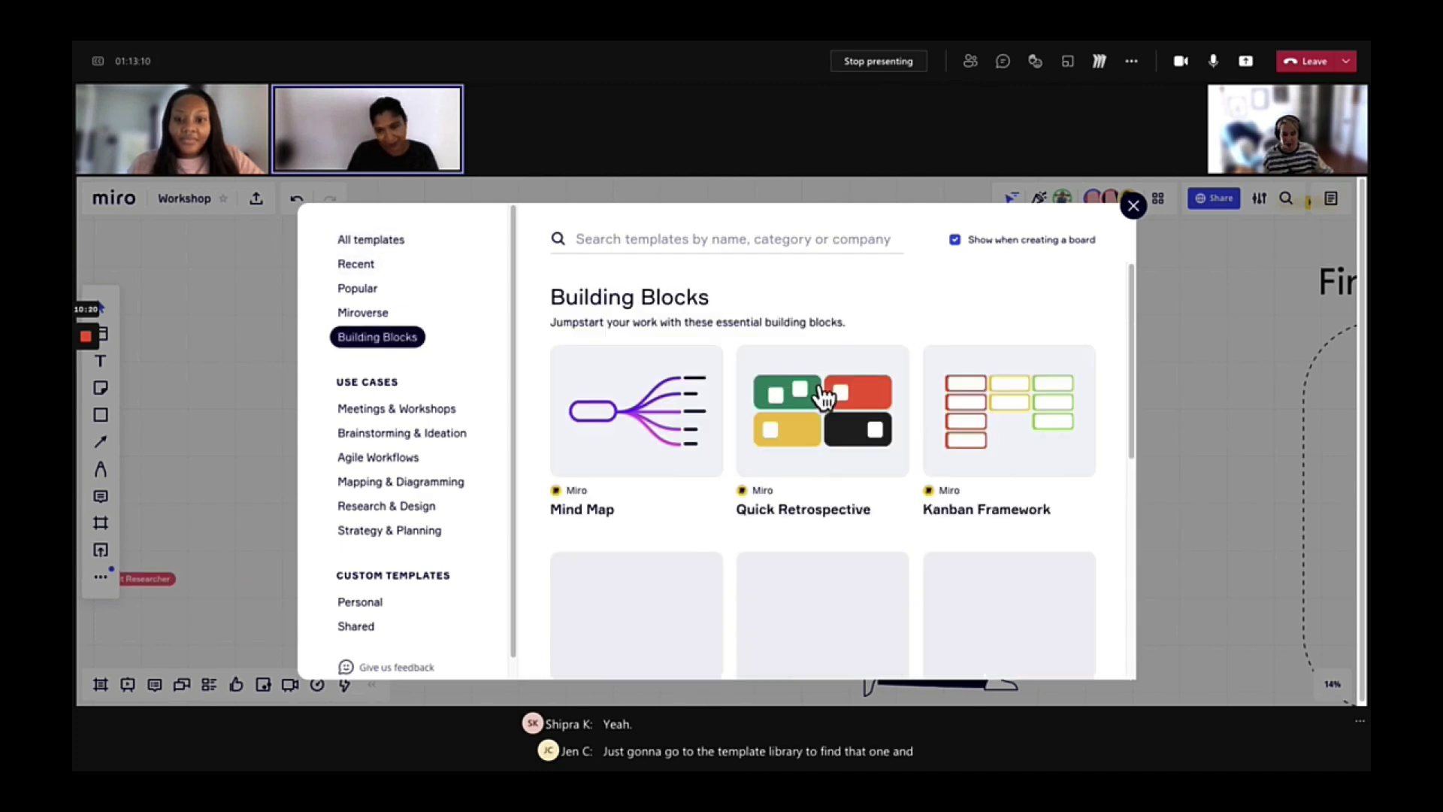
scroll(935, 439, "down", 3)
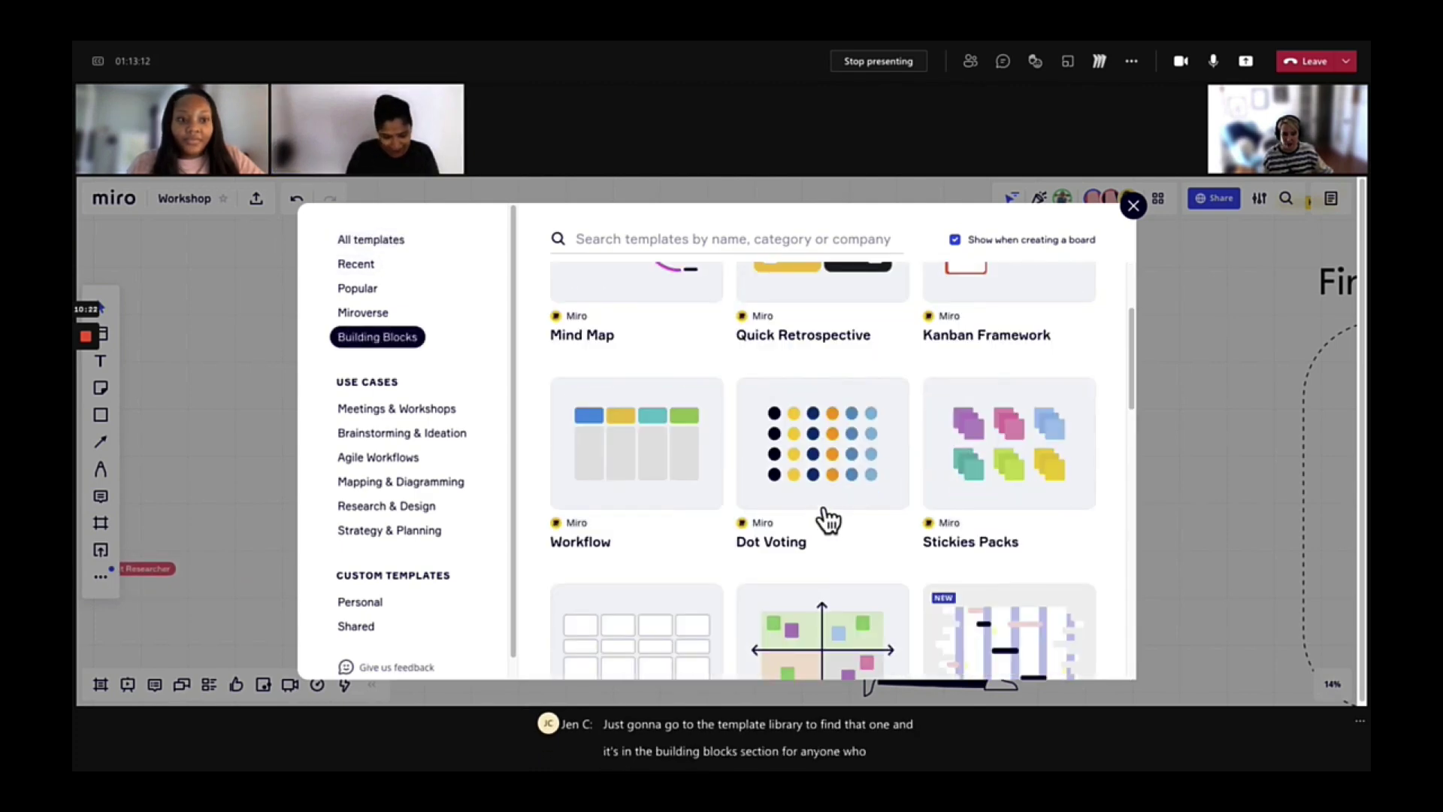
mouse_move(864, 519)
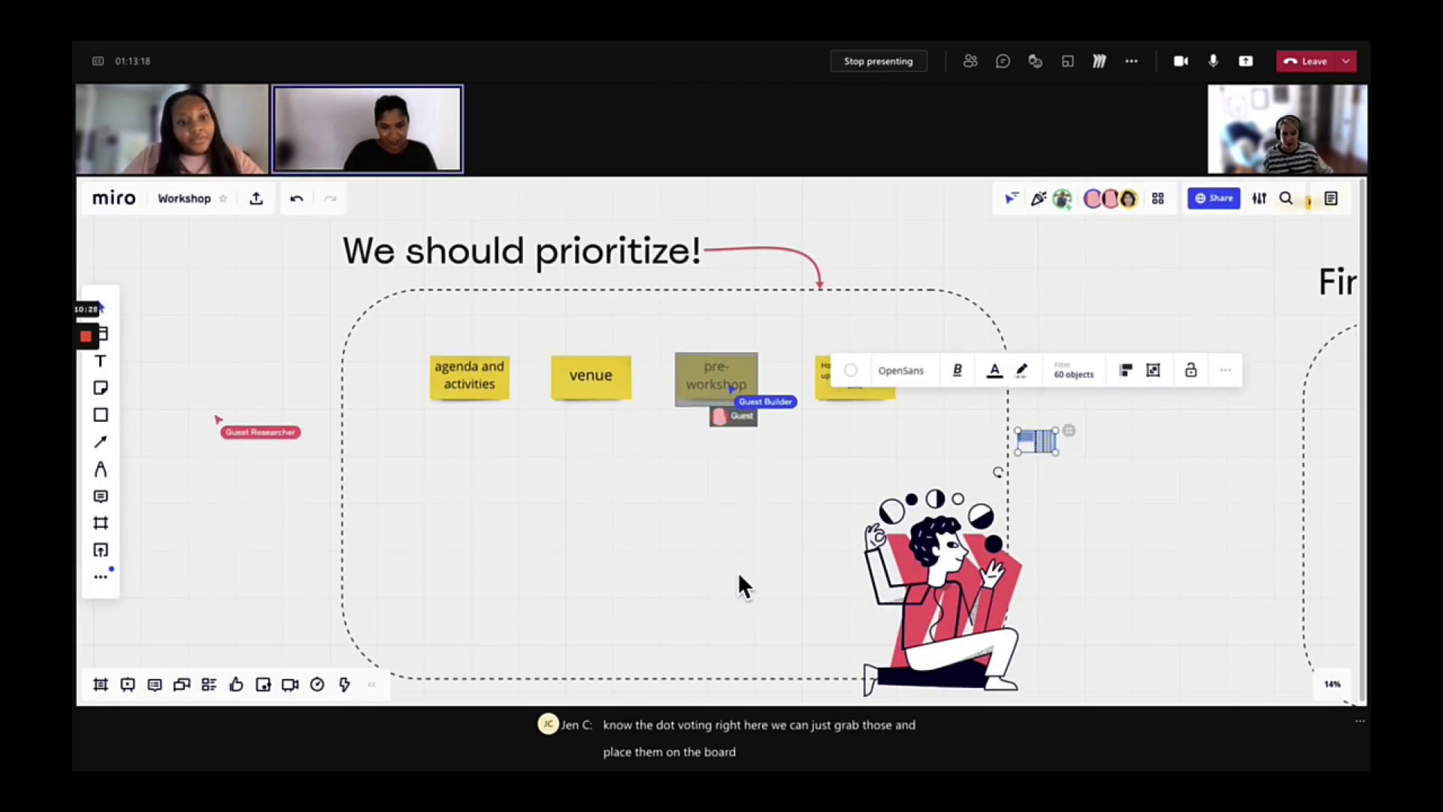
left_click(664, 566)
left_click_drag(665, 571, 457, 526)
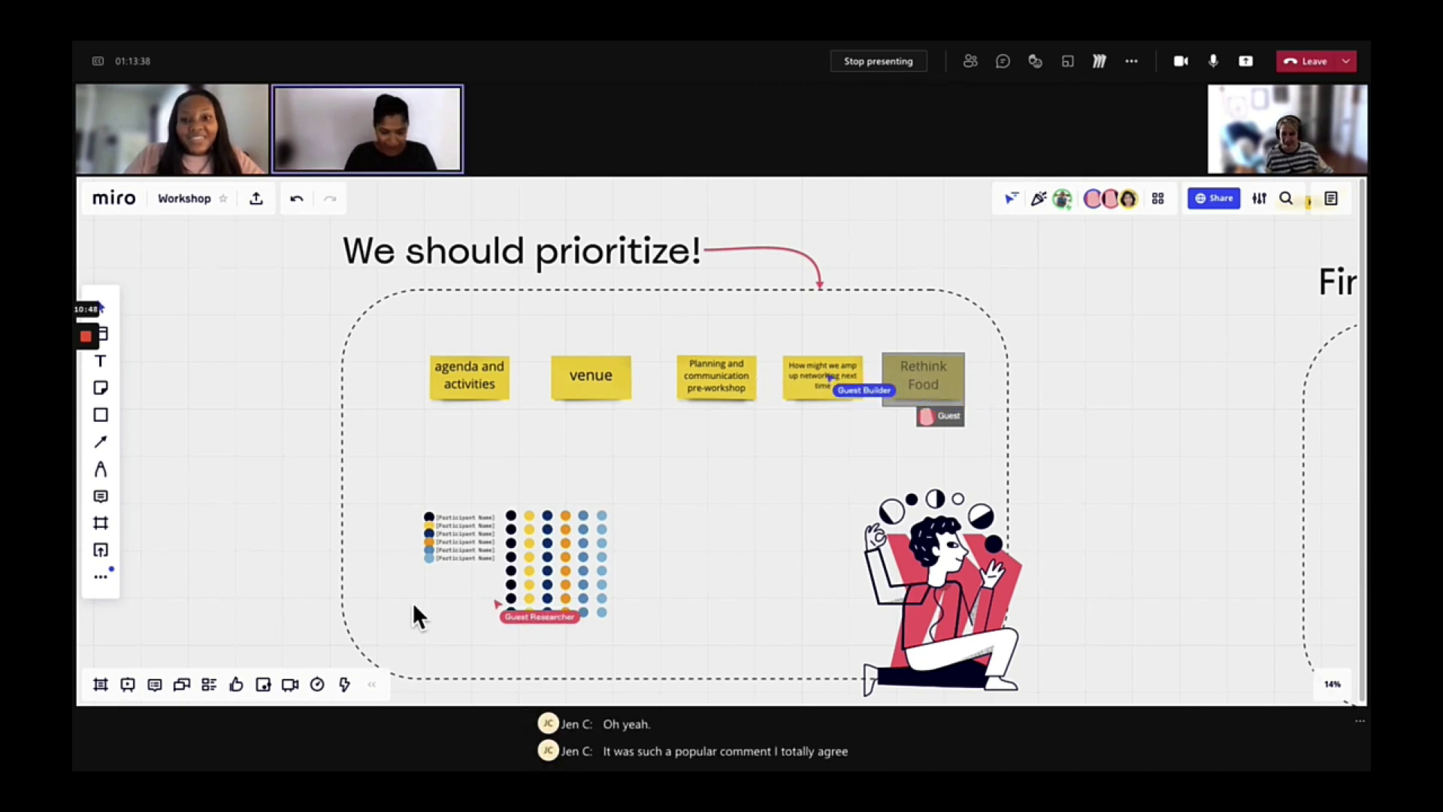
scroll(413, 602, "up", 3)
Overwrite the first three [Participant Name] placeholders in the dot legend with three participants' names.
scroll(721, 590, "up", 3)
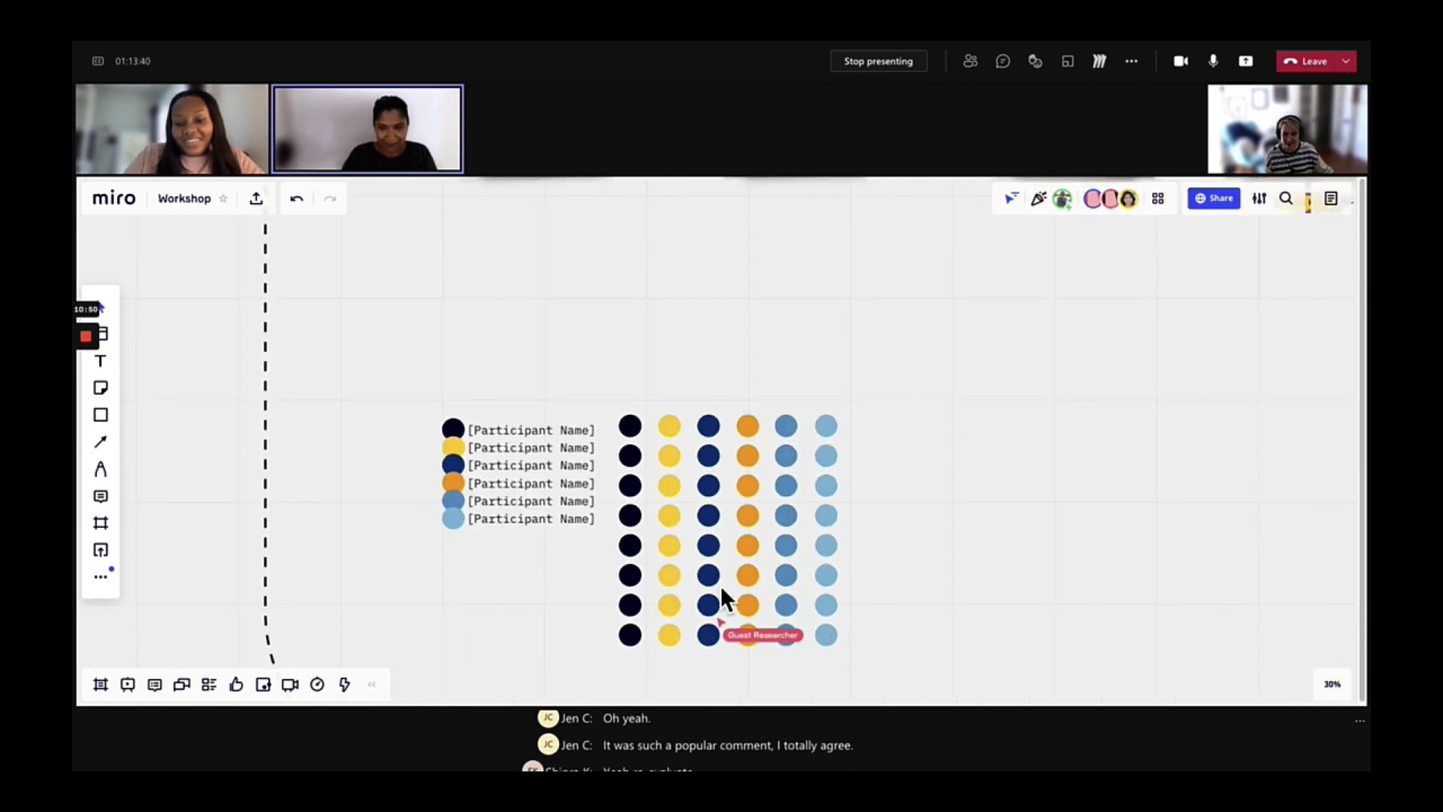
left_click(522, 432)
double_click(553, 440)
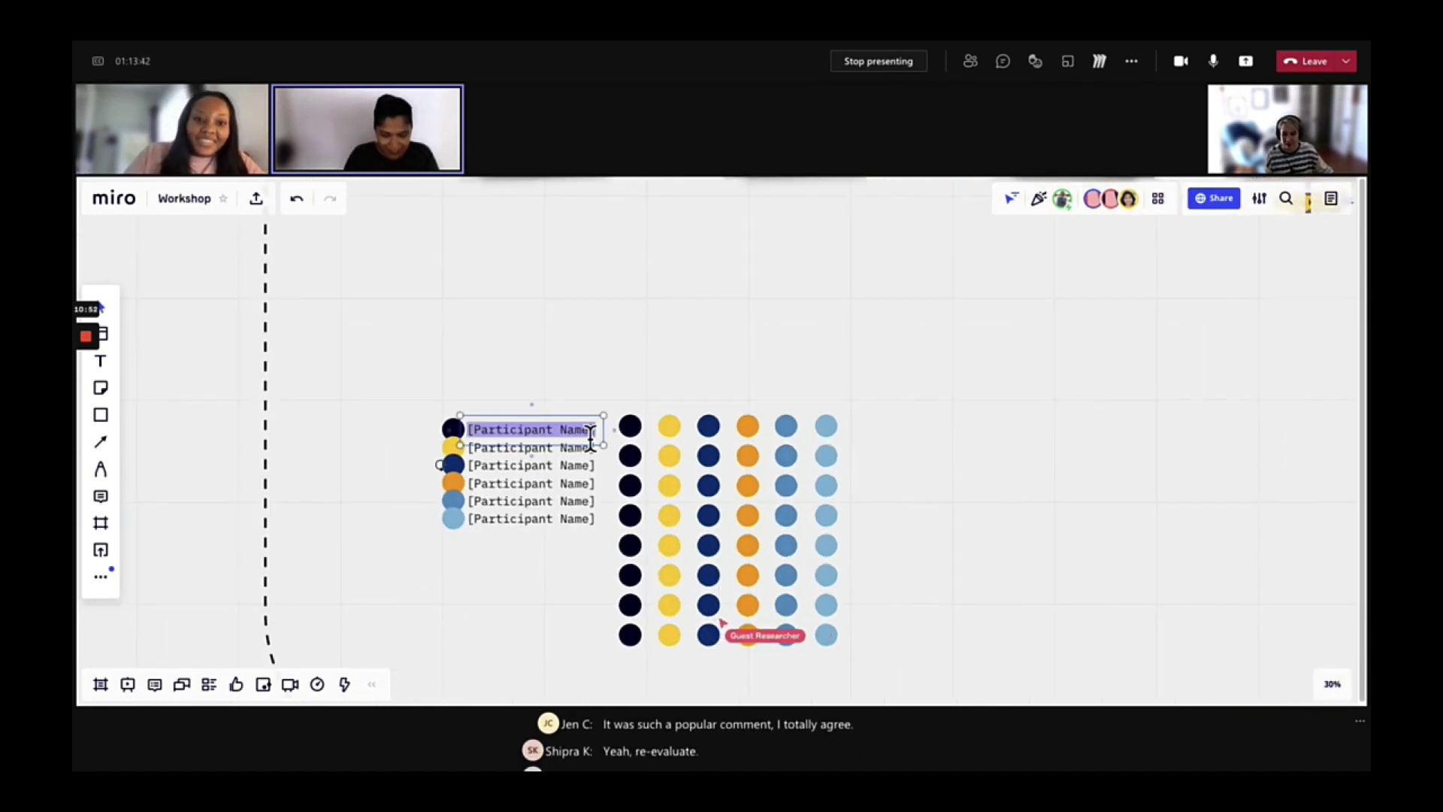
left_click(594, 435)
left_click_drag(473, 429, 589, 429)
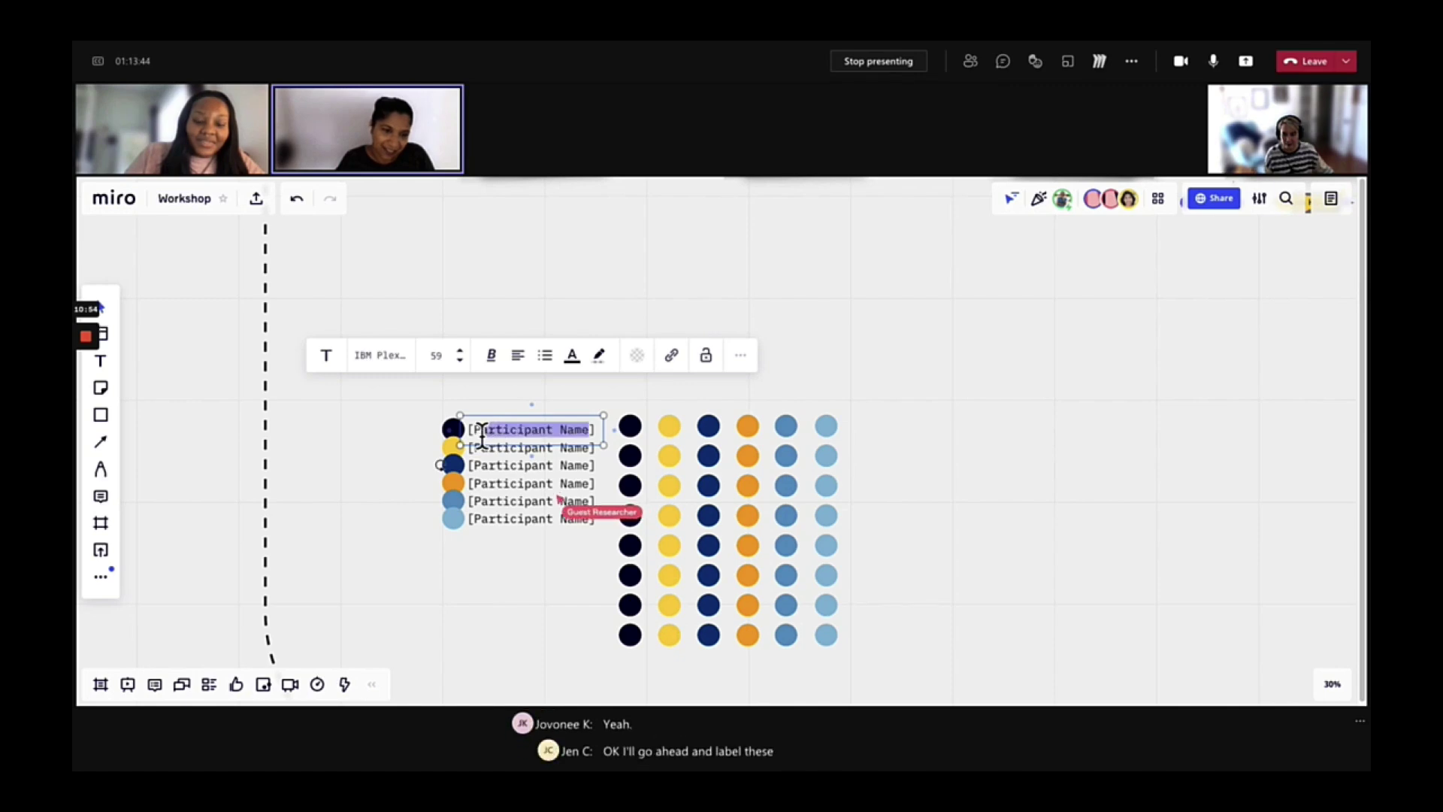
type("Jen")
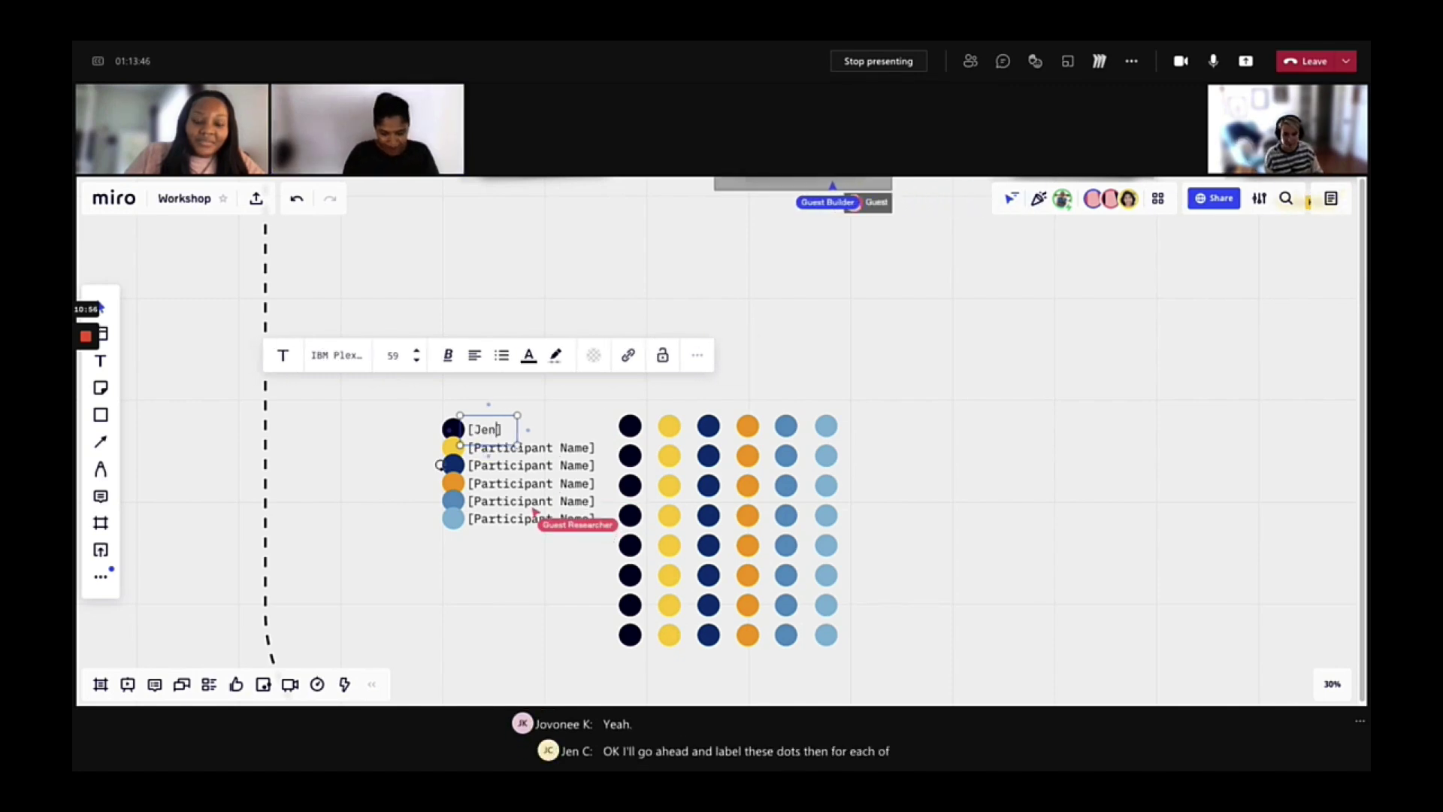
left_click(557, 451)
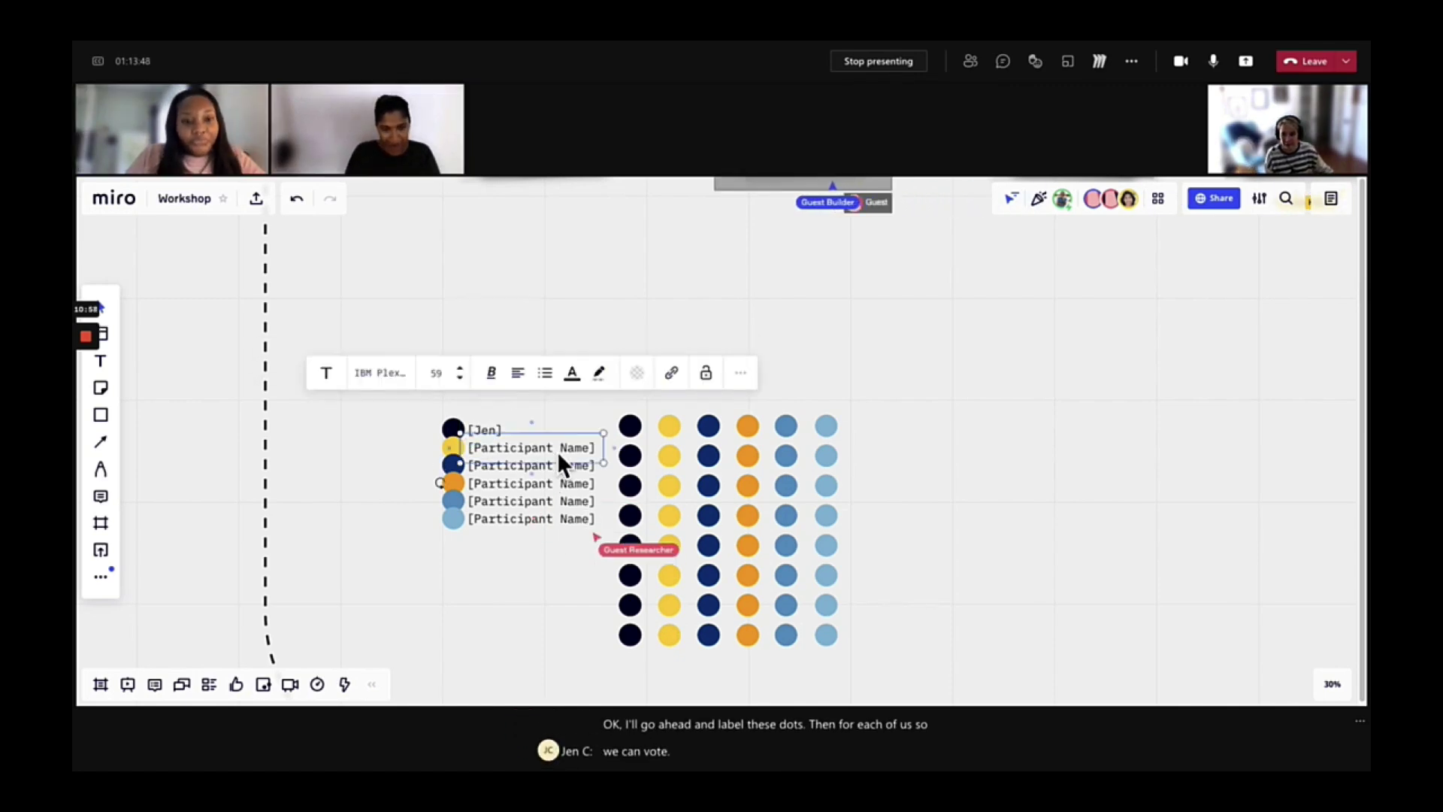
left_click(576, 452)
left_click(481, 453, "shift")
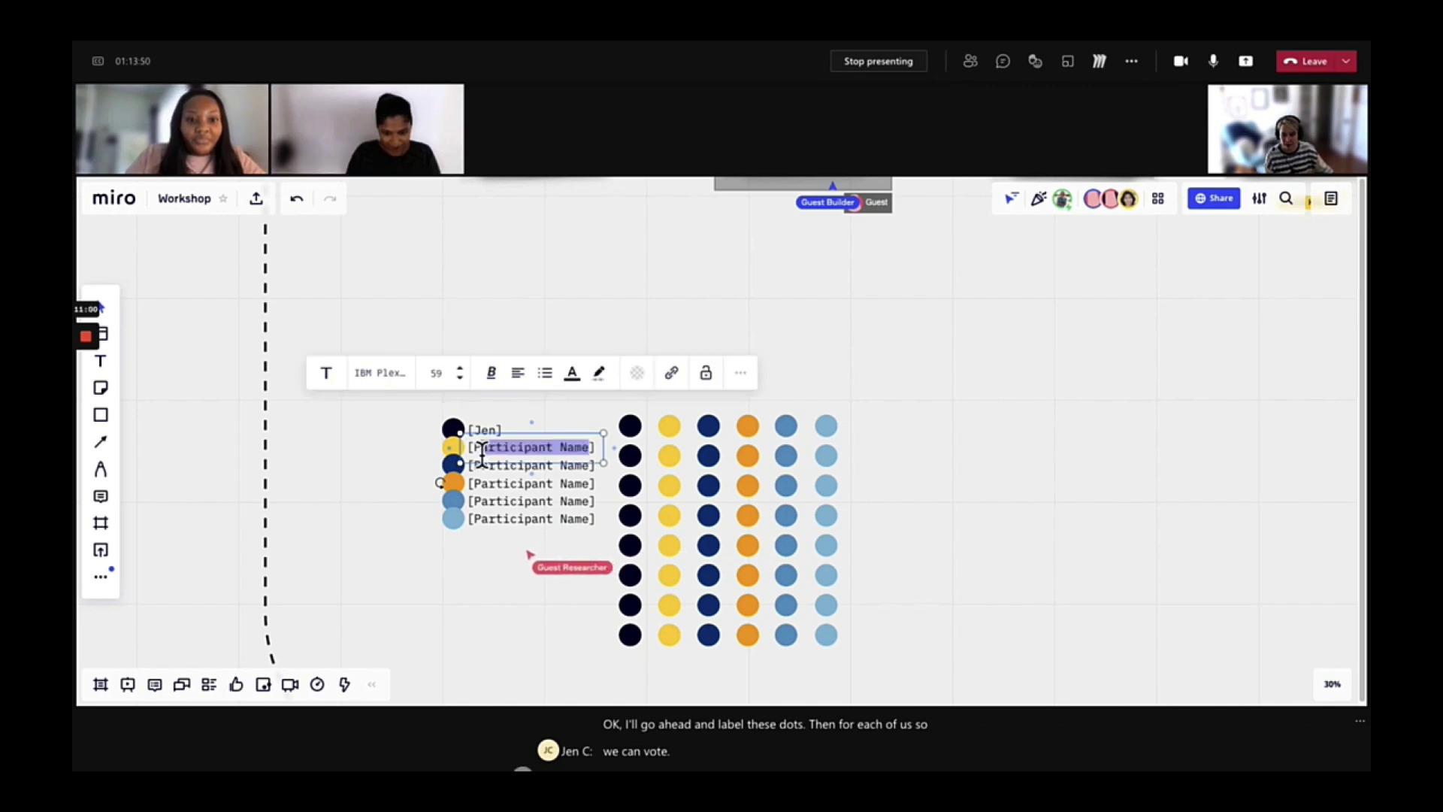
type("Jovonee")
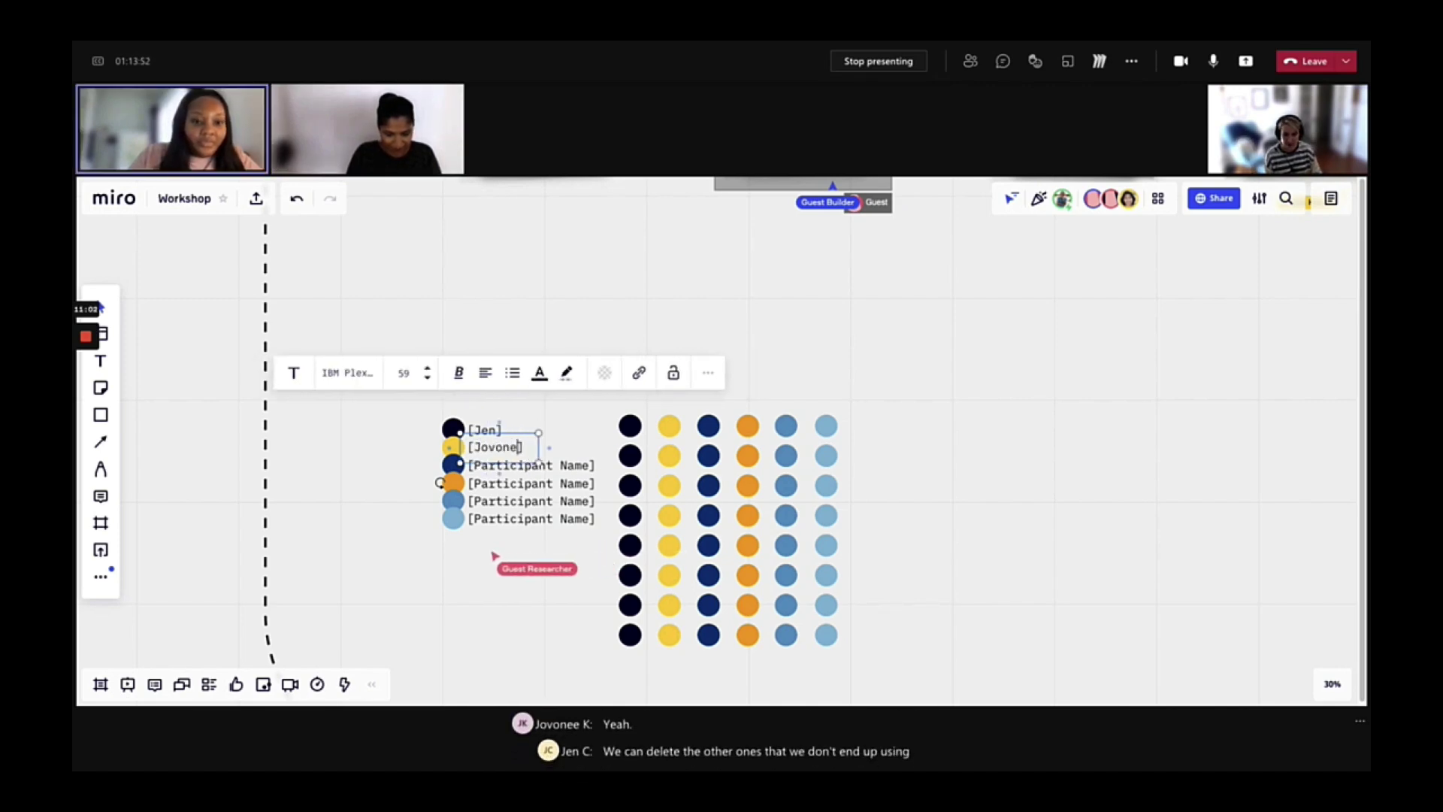
left_click(571, 467)
left_click(564, 467)
left_click(591, 465)
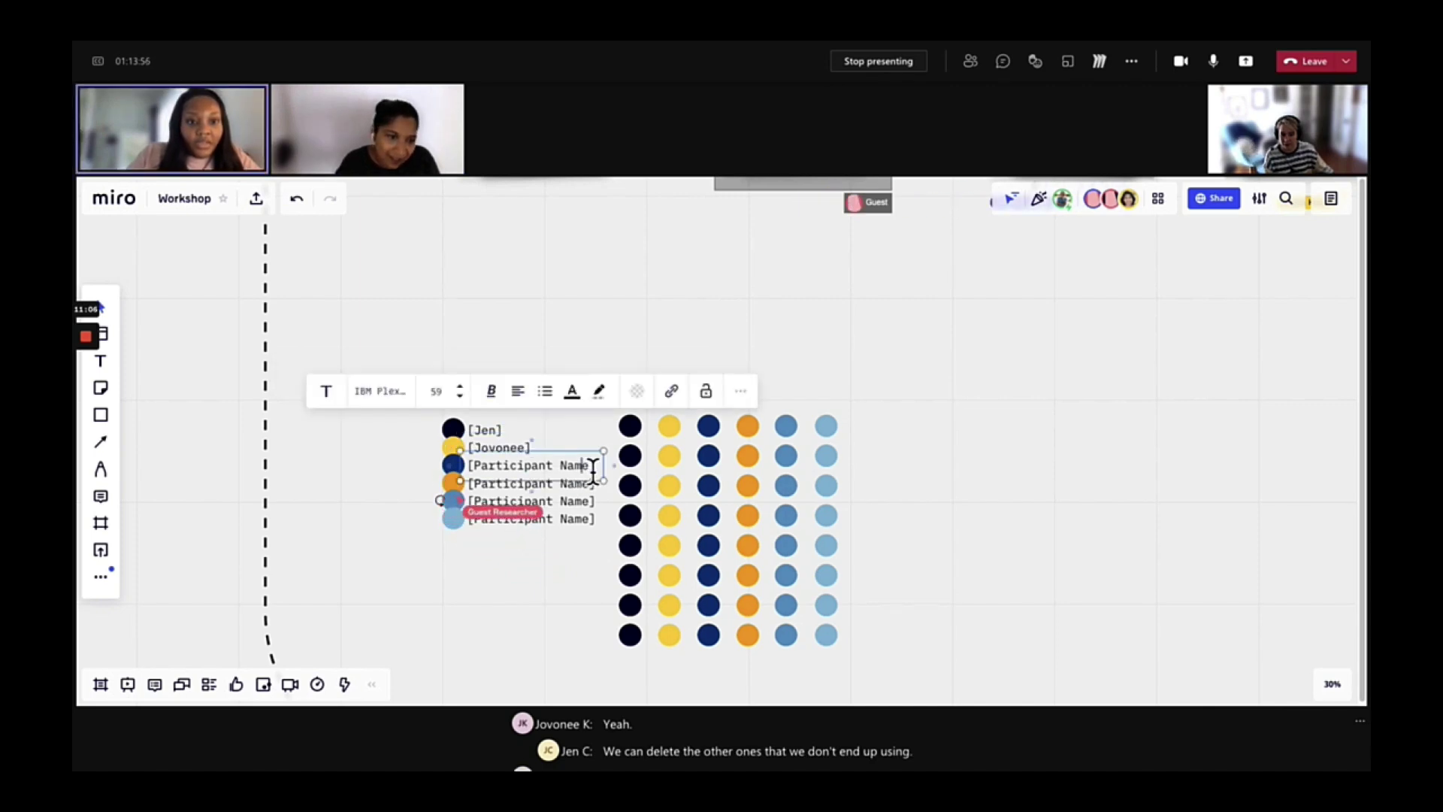
left_click_drag(473, 466, 589, 466)
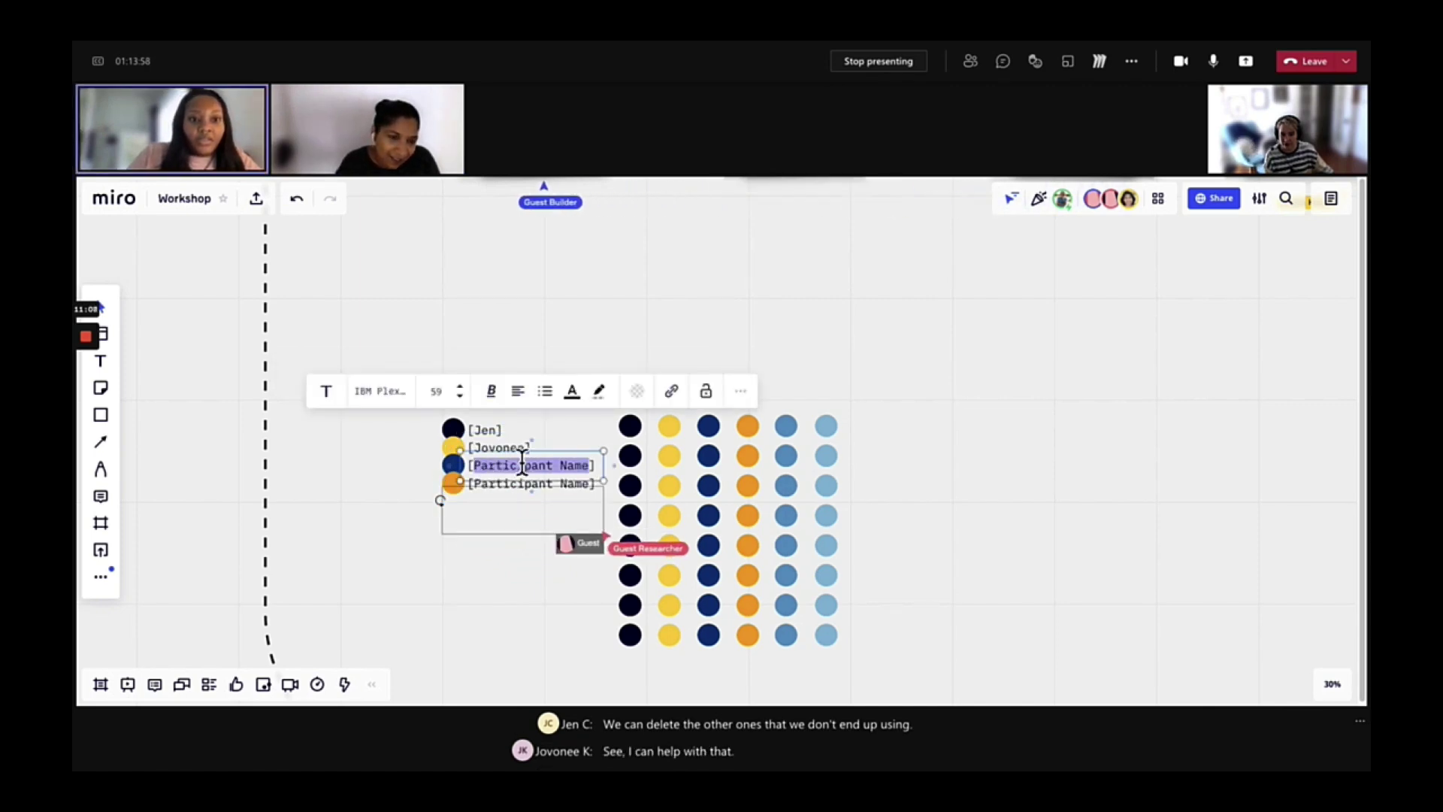
type("Shipra")
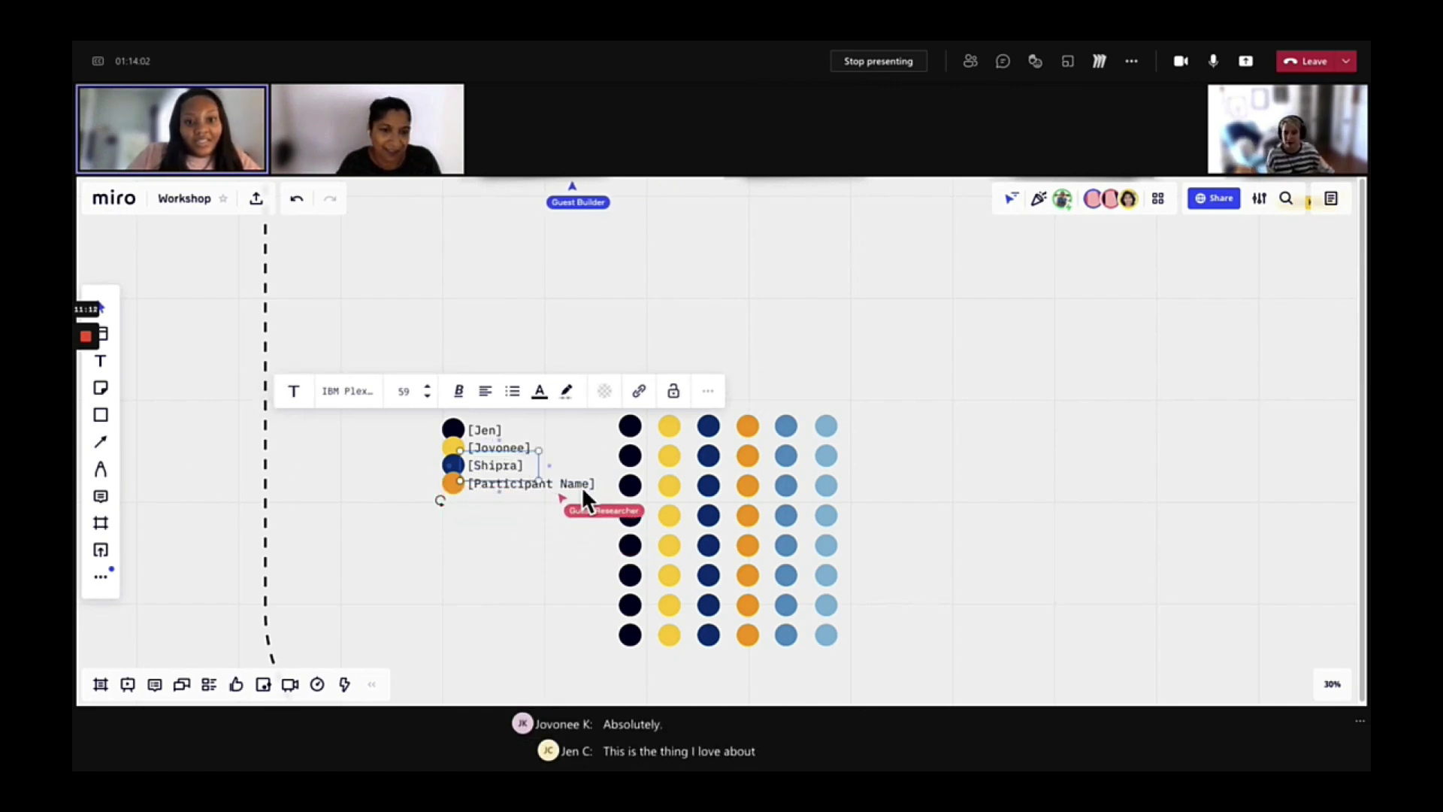
left_click(856, 477)
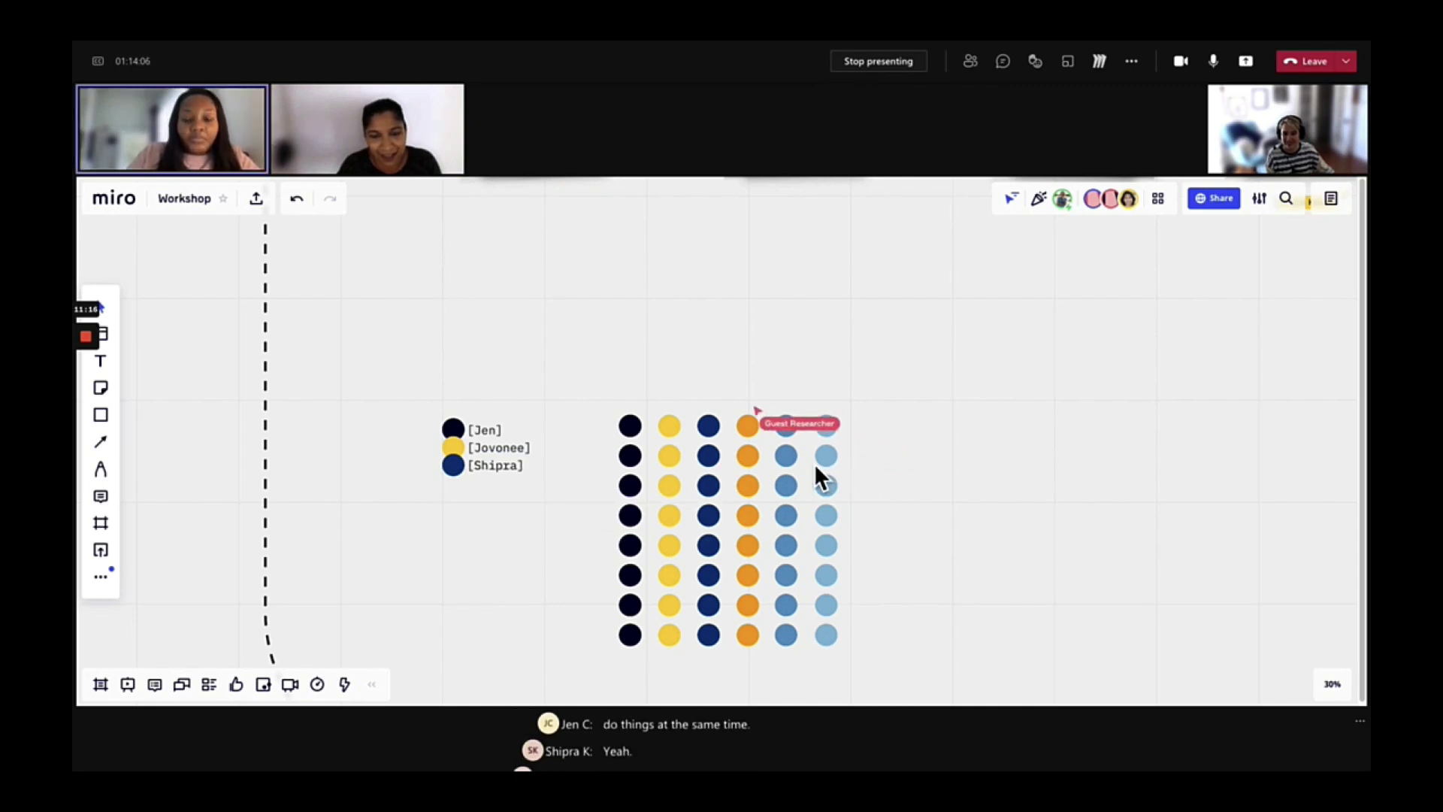
Turn the food options, networking, Planning and venue stickies green together.
scroll(816, 466, "down", 3)
scroll(816, 466, "down", 2)
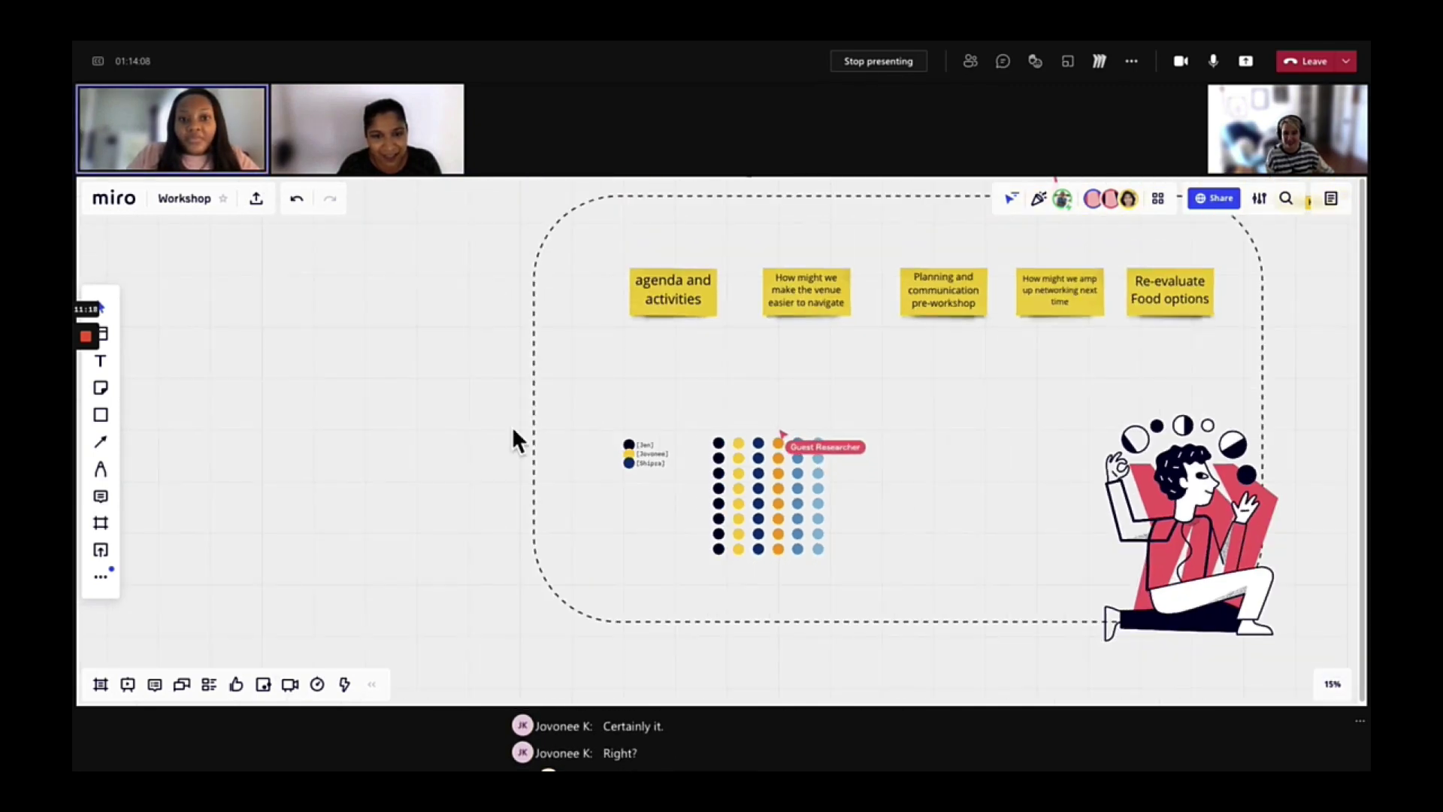
left_click_drag(322, 425, 206, 422)
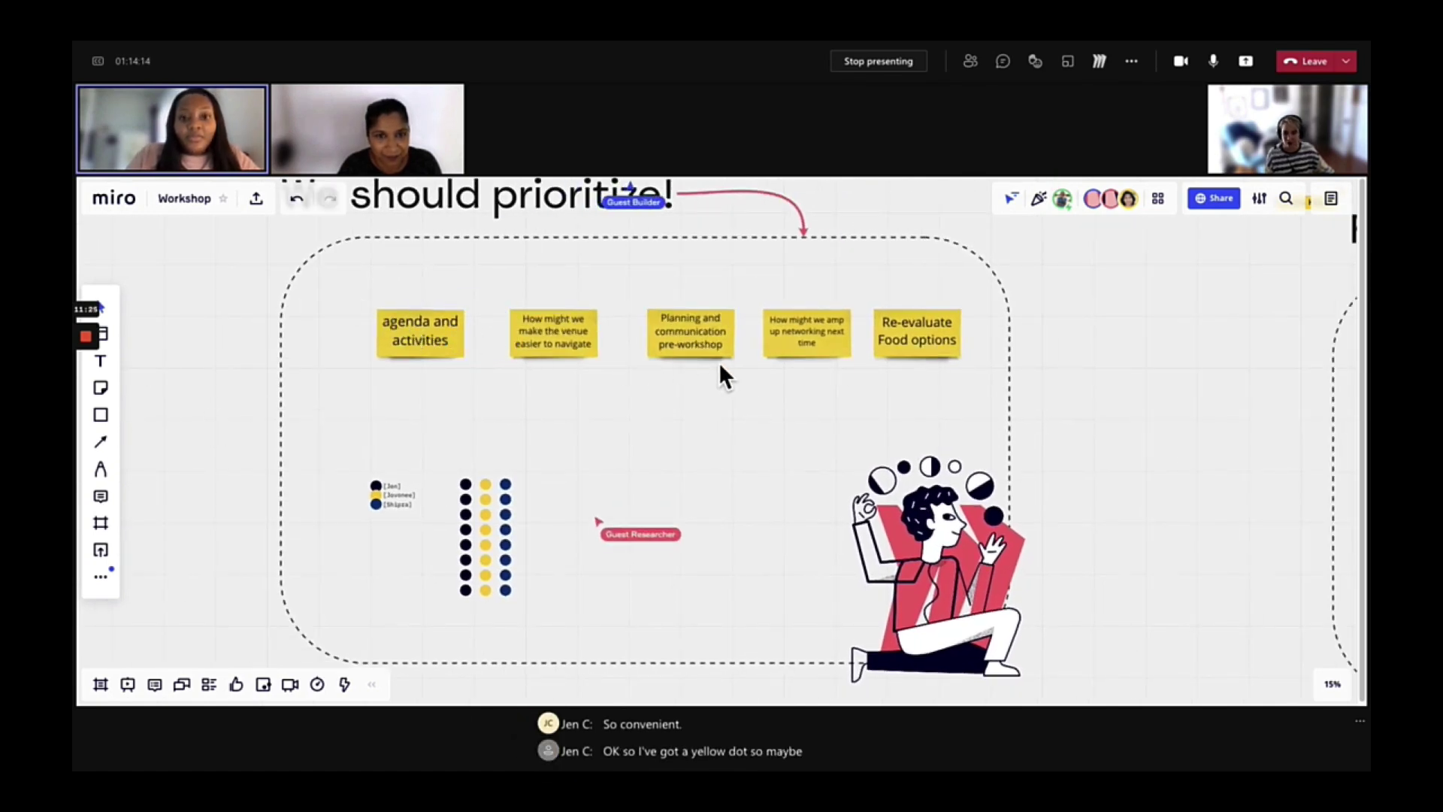
left_click(838, 365)
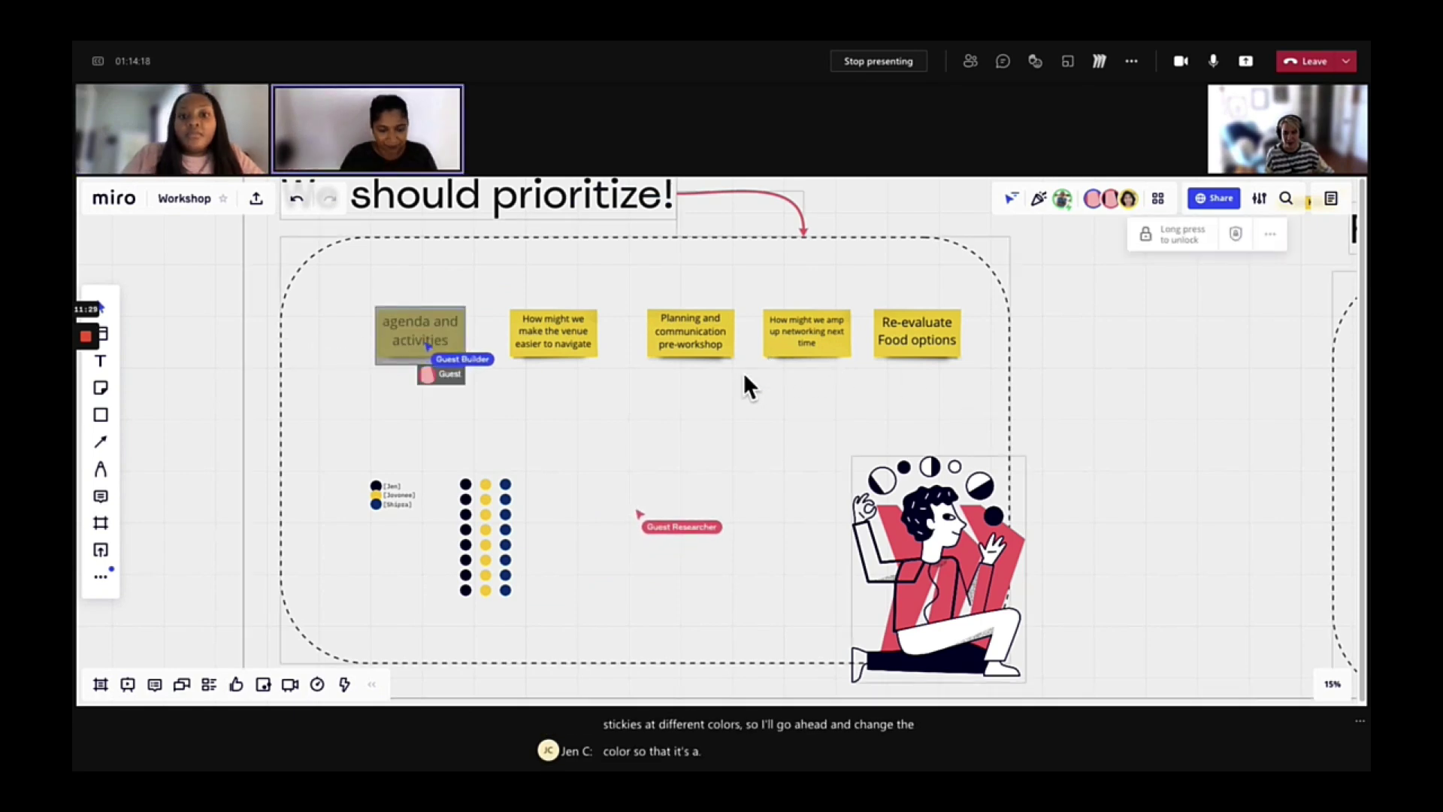
left_click(877, 345)
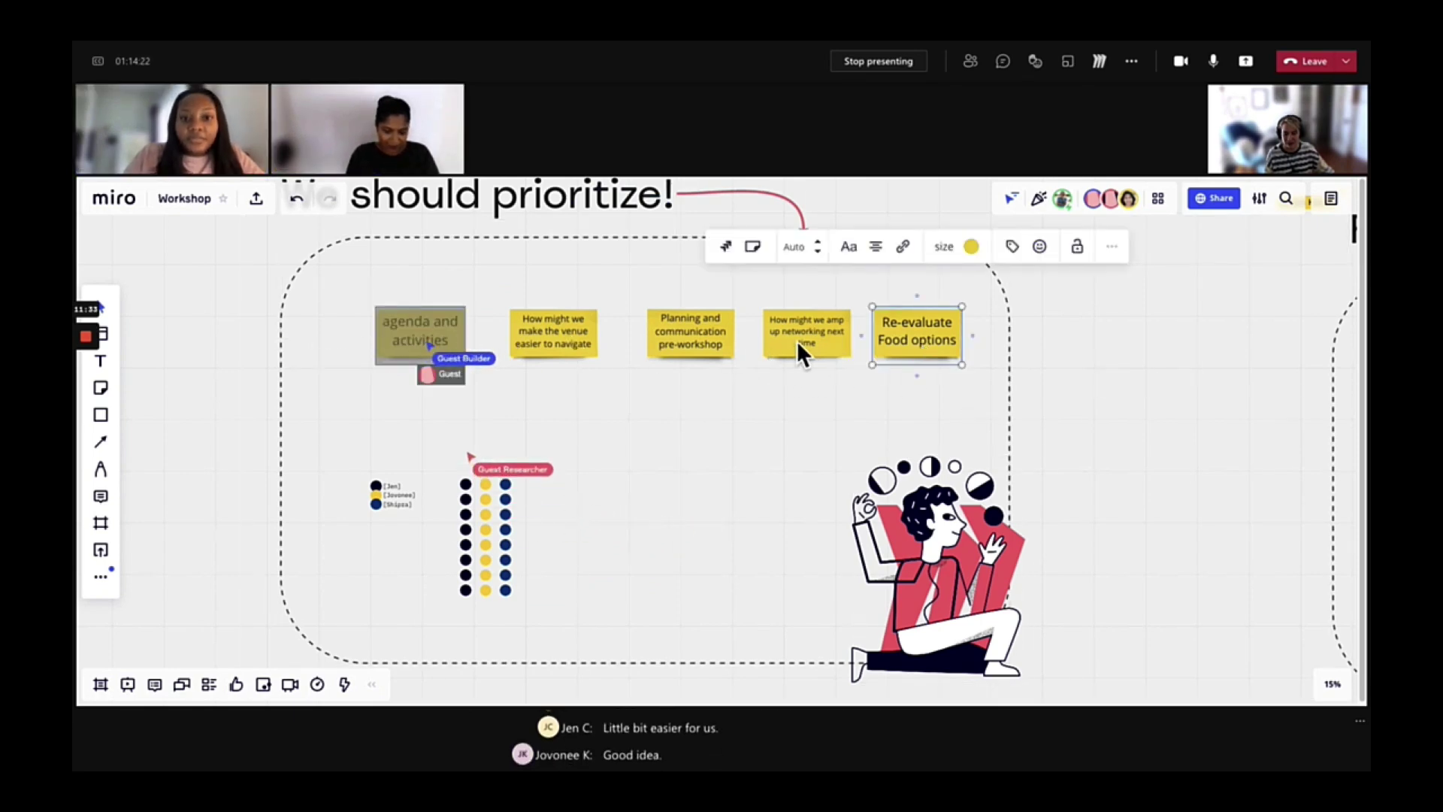
left_click(799, 346, "shift")
left_click(687, 342, "shift")
left_click(558, 332, "shift")
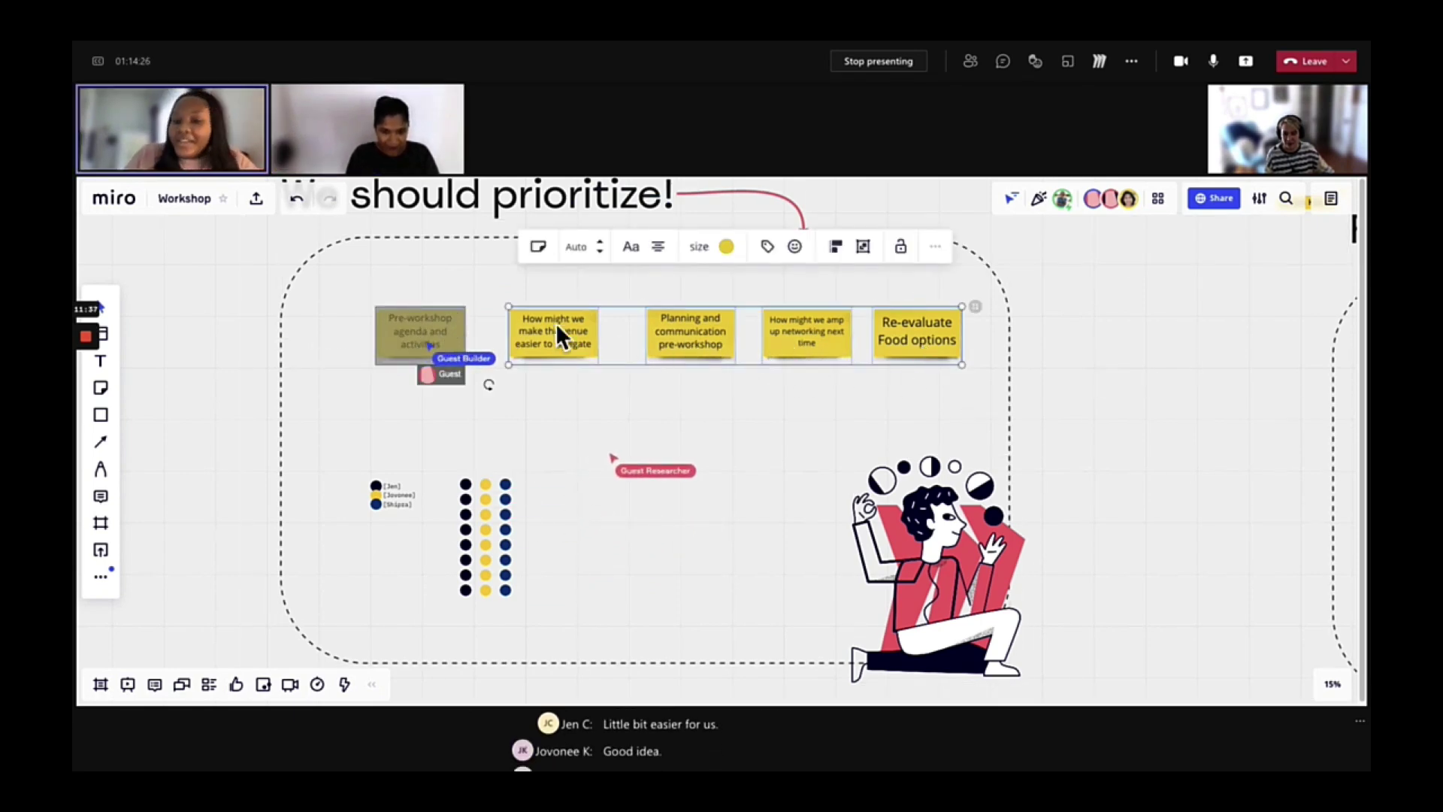
left_click(728, 248)
left_click(739, 312)
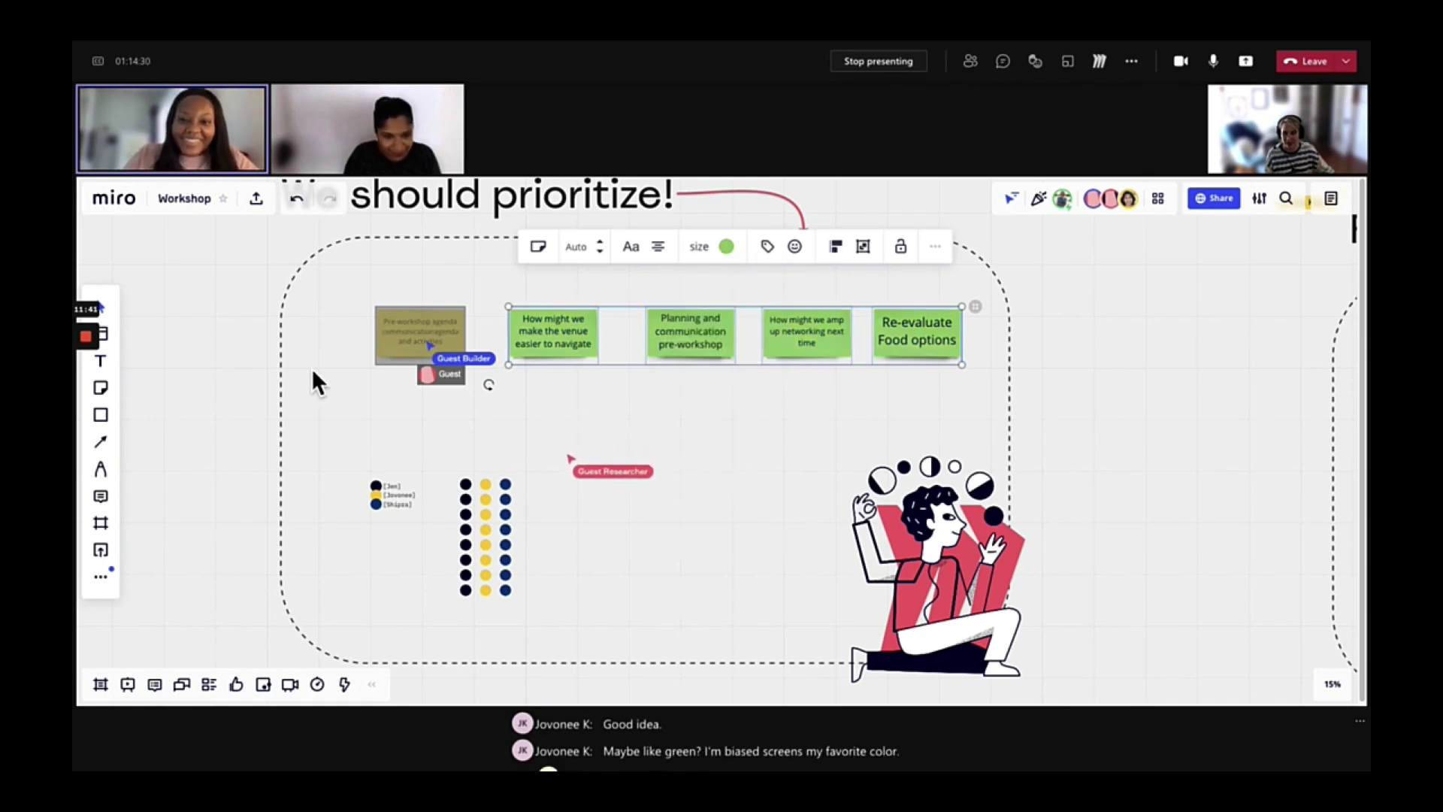
Make the pre-workshop agenda sticky green as well.
left_click(413, 336)
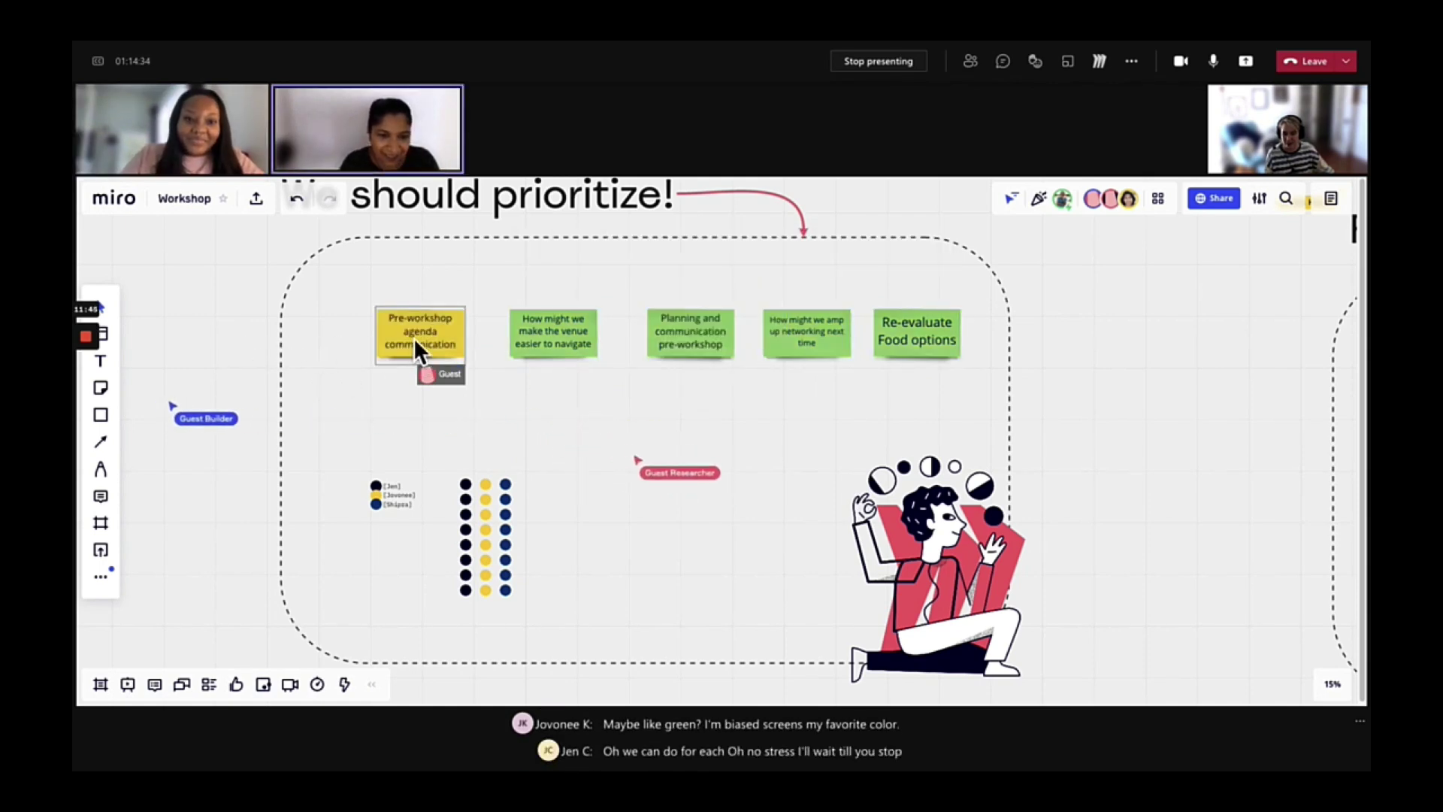
left_click(474, 247)
left_click(486, 309)
left_click(1184, 438)
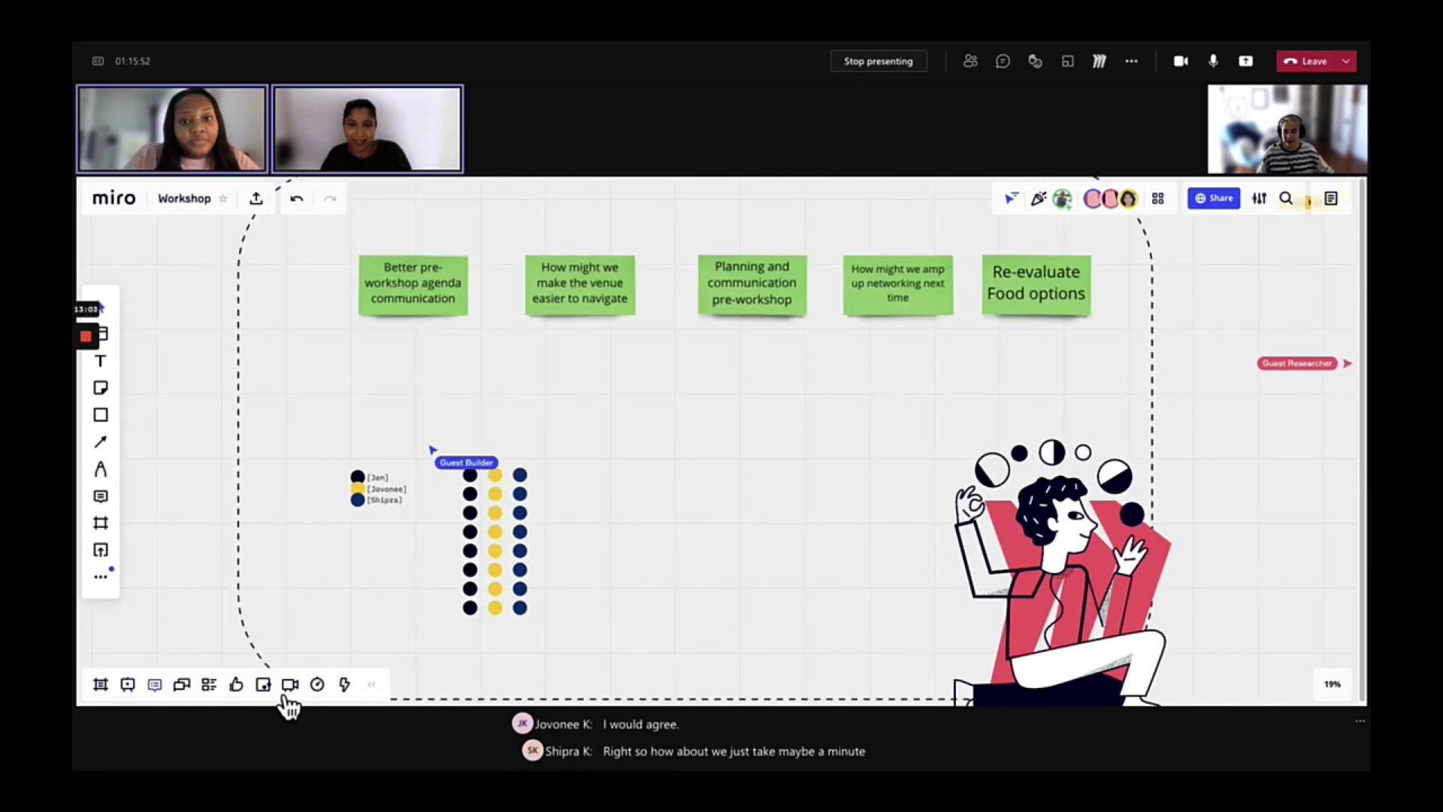
Set up a 01:00 countdown timer with Chill beats music.
left_click(328, 695)
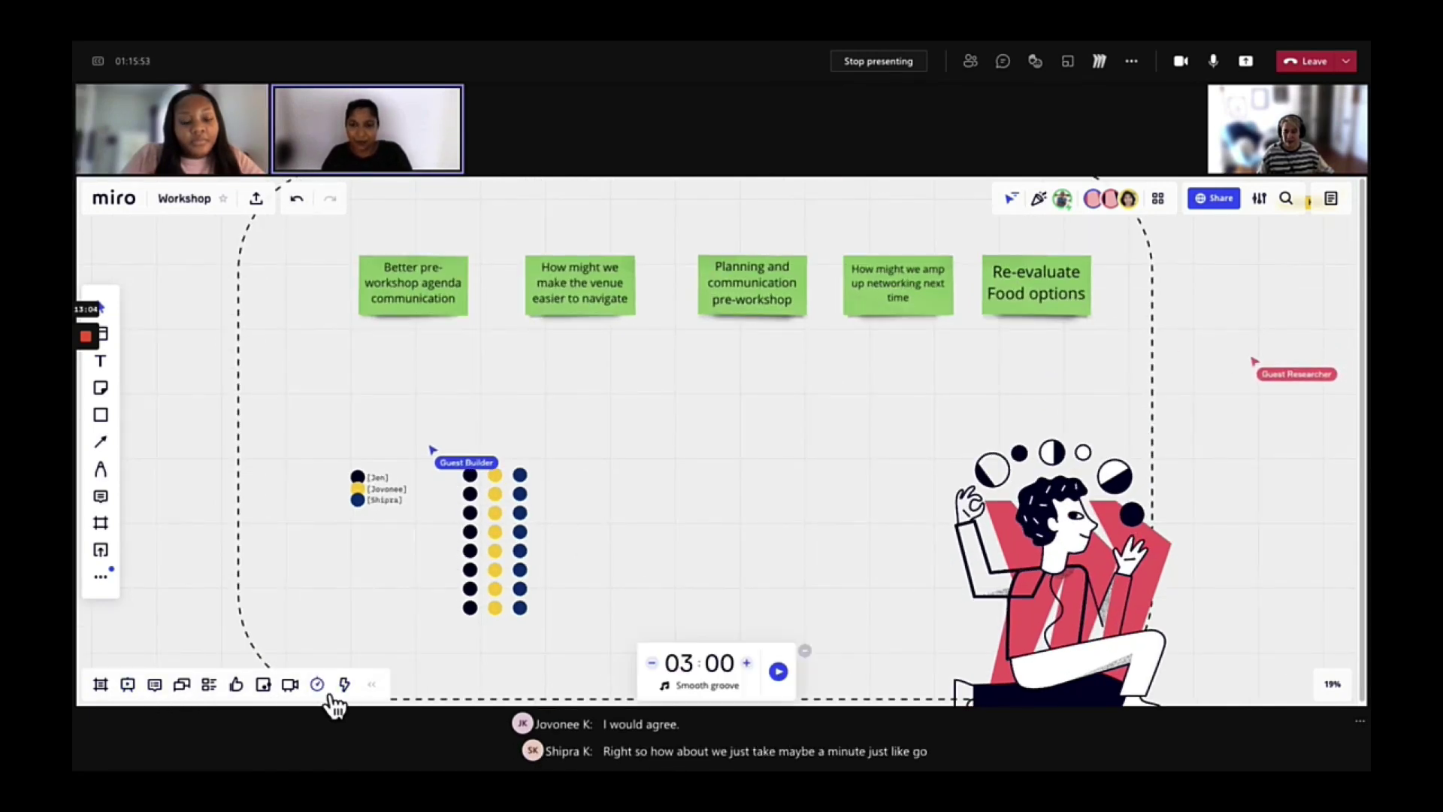
left_click(652, 663)
left_click(653, 664)
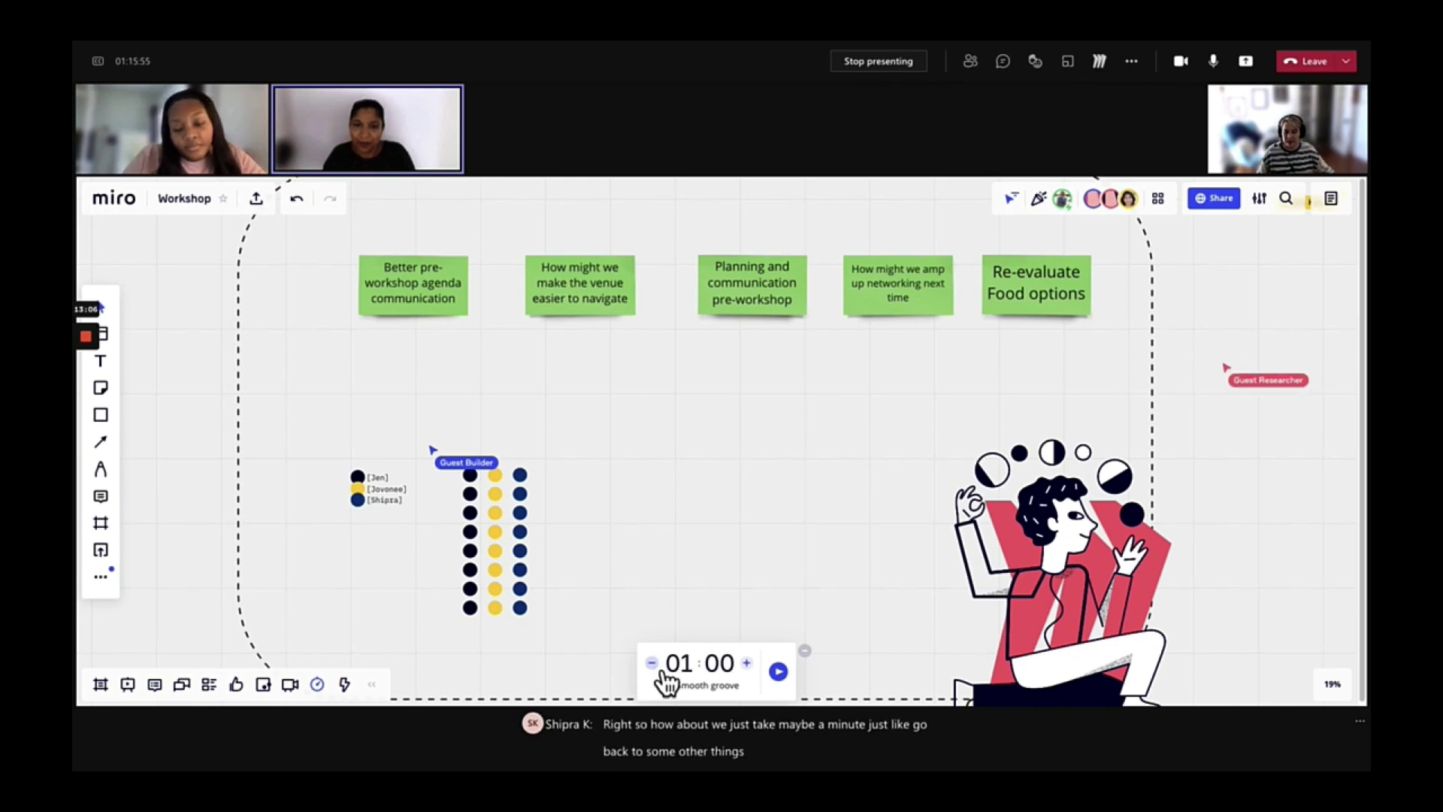
left_click(714, 685)
left_click(754, 687)
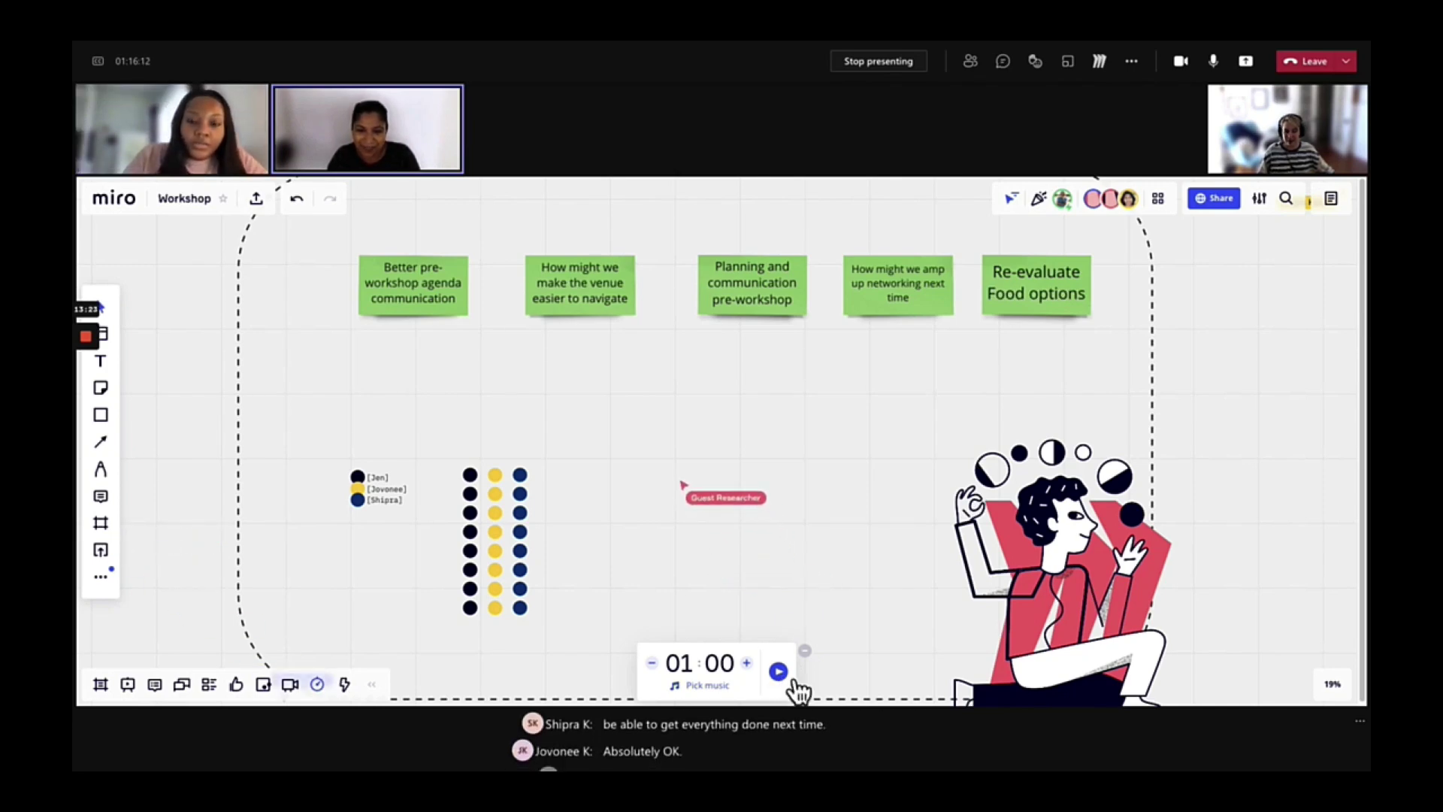
left_click(741, 693)
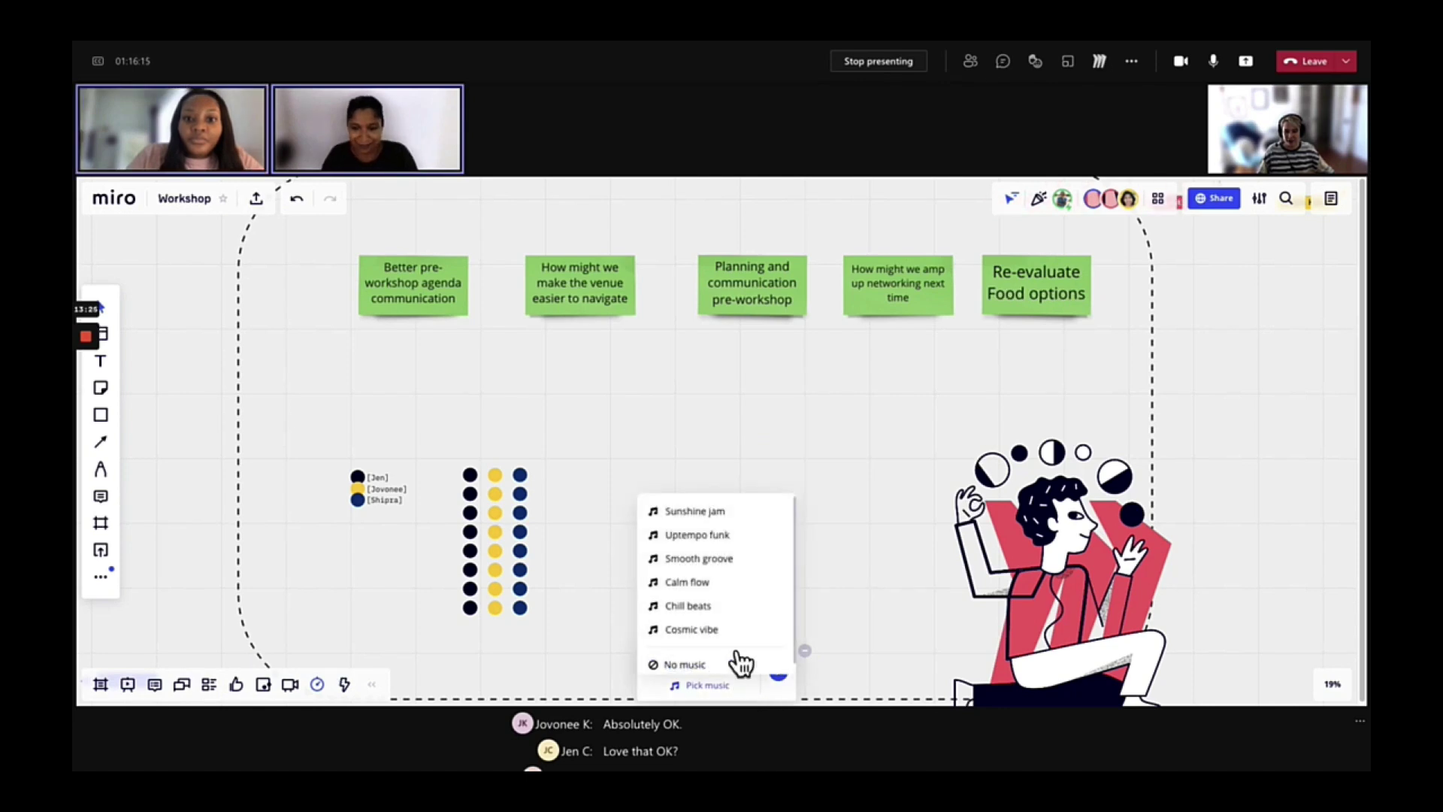
left_click(720, 607)
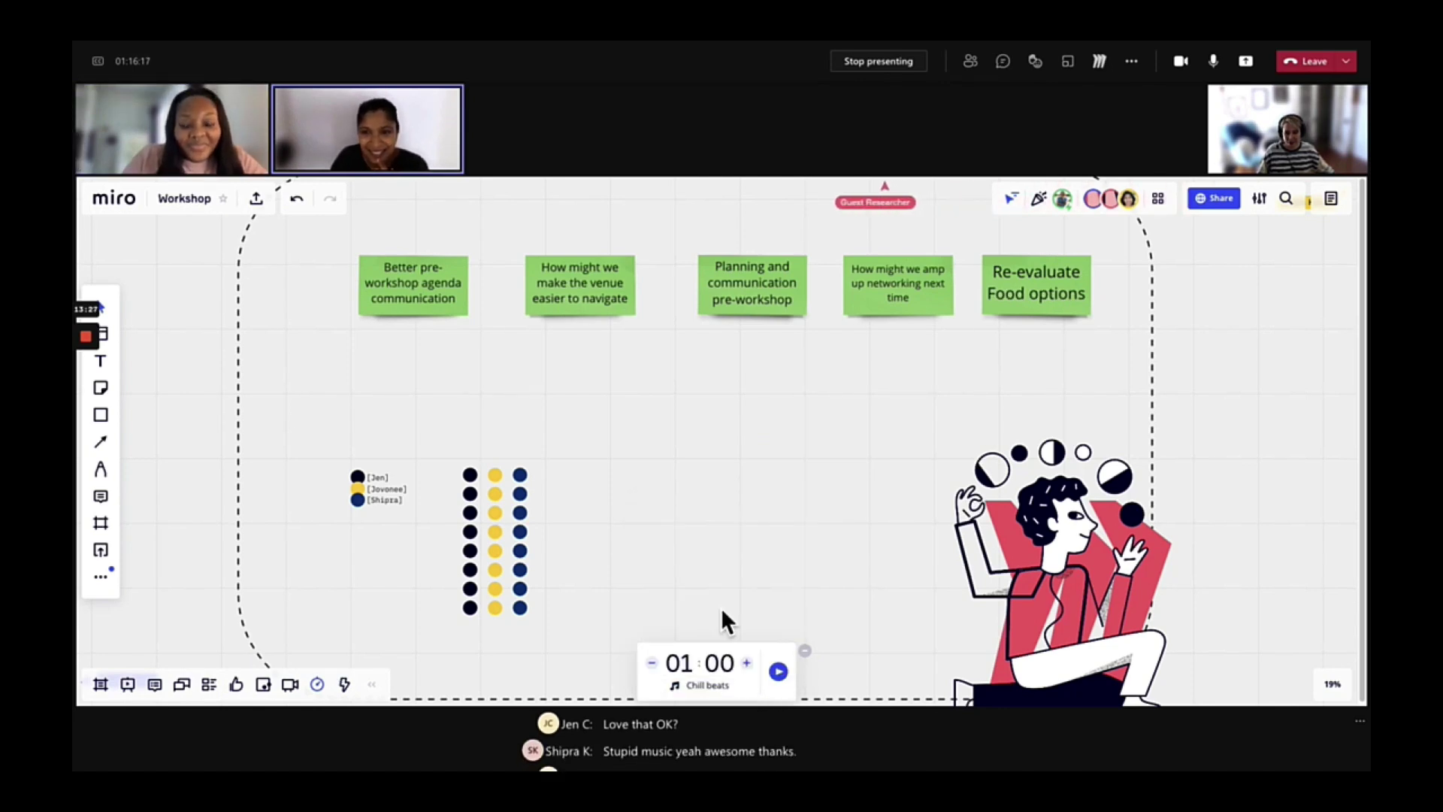
Run the one-minute countdown, drop a black voting dot on the networking sticky, and close the timer.
left_click(779, 670)
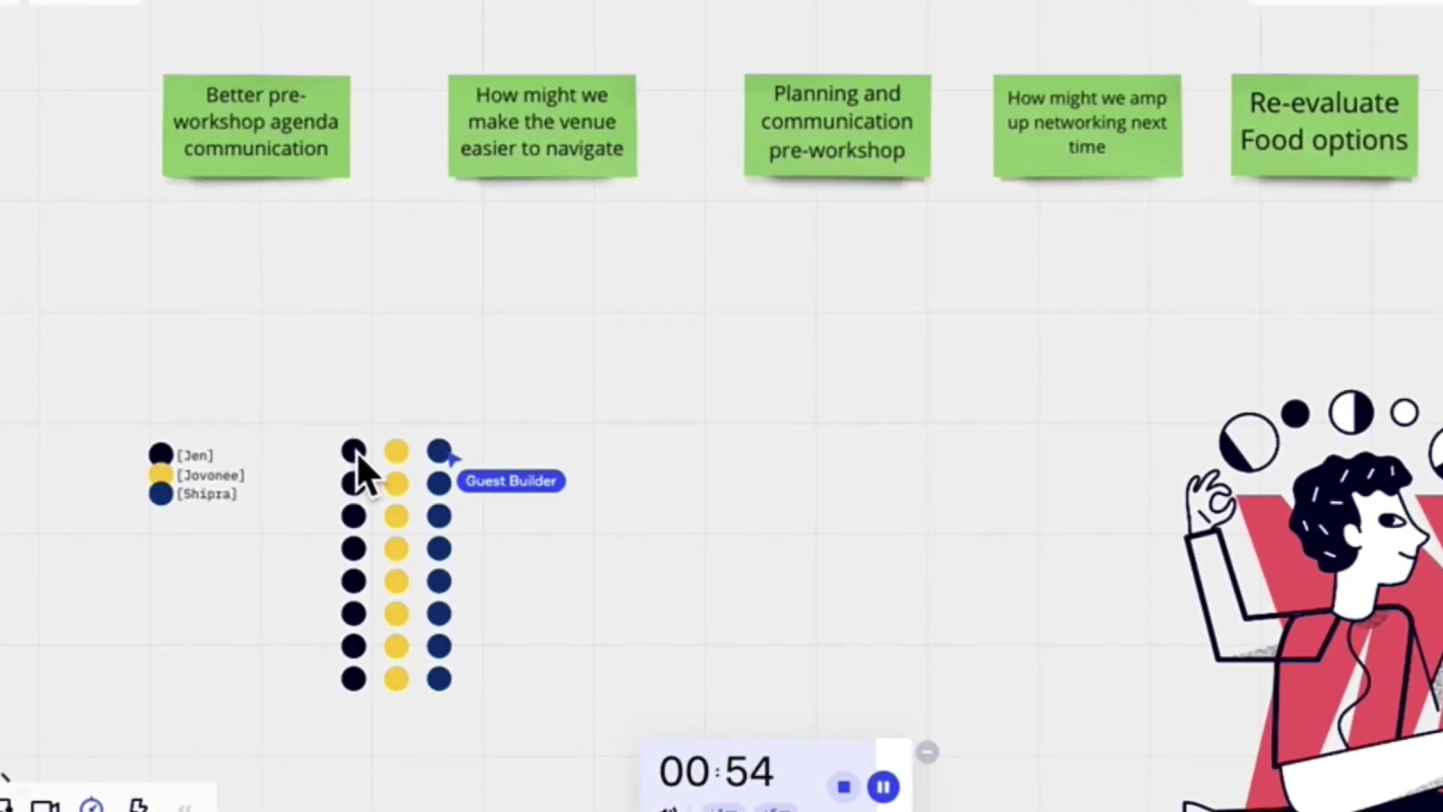
left_click_drag(358, 456, 1130, 176)
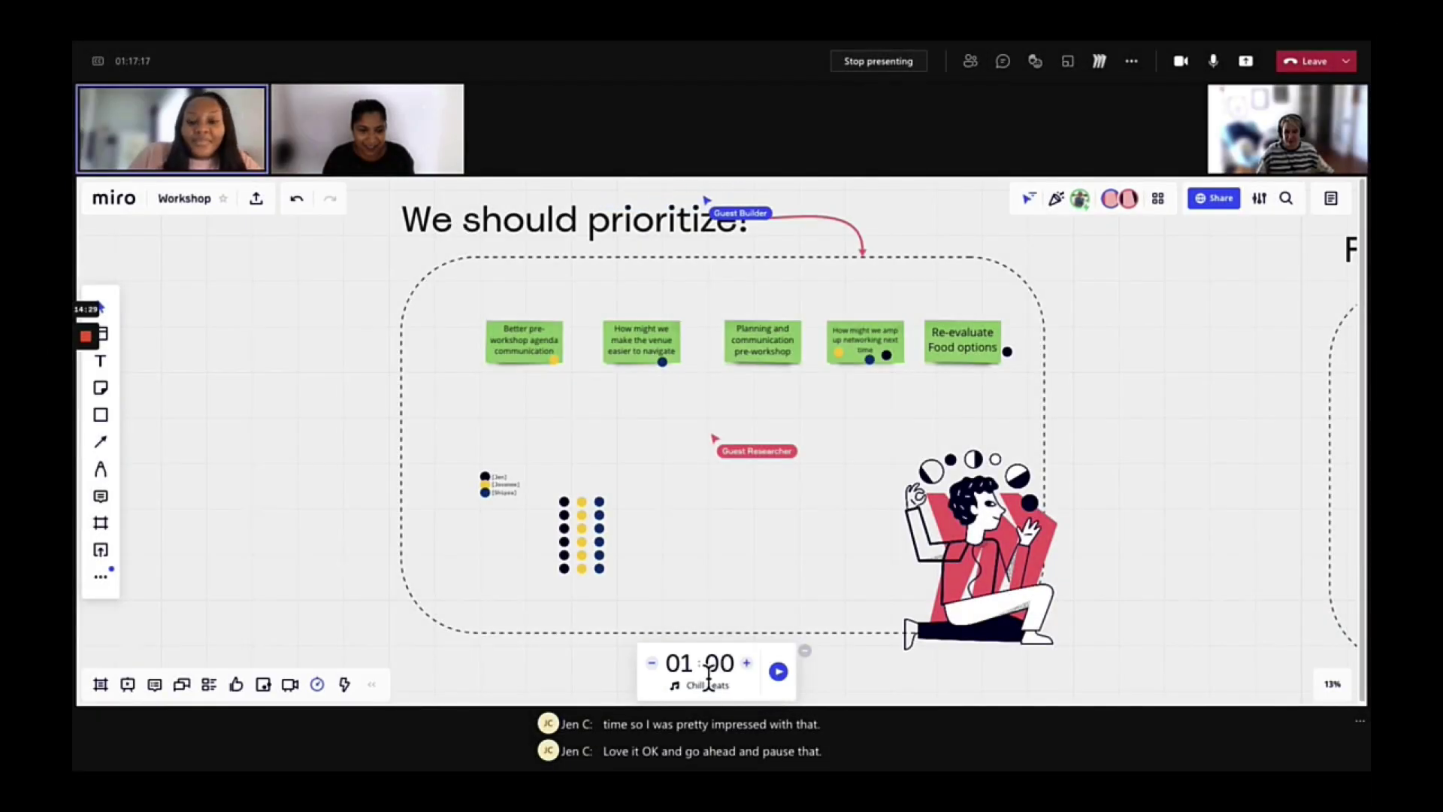
left_click(805, 650)
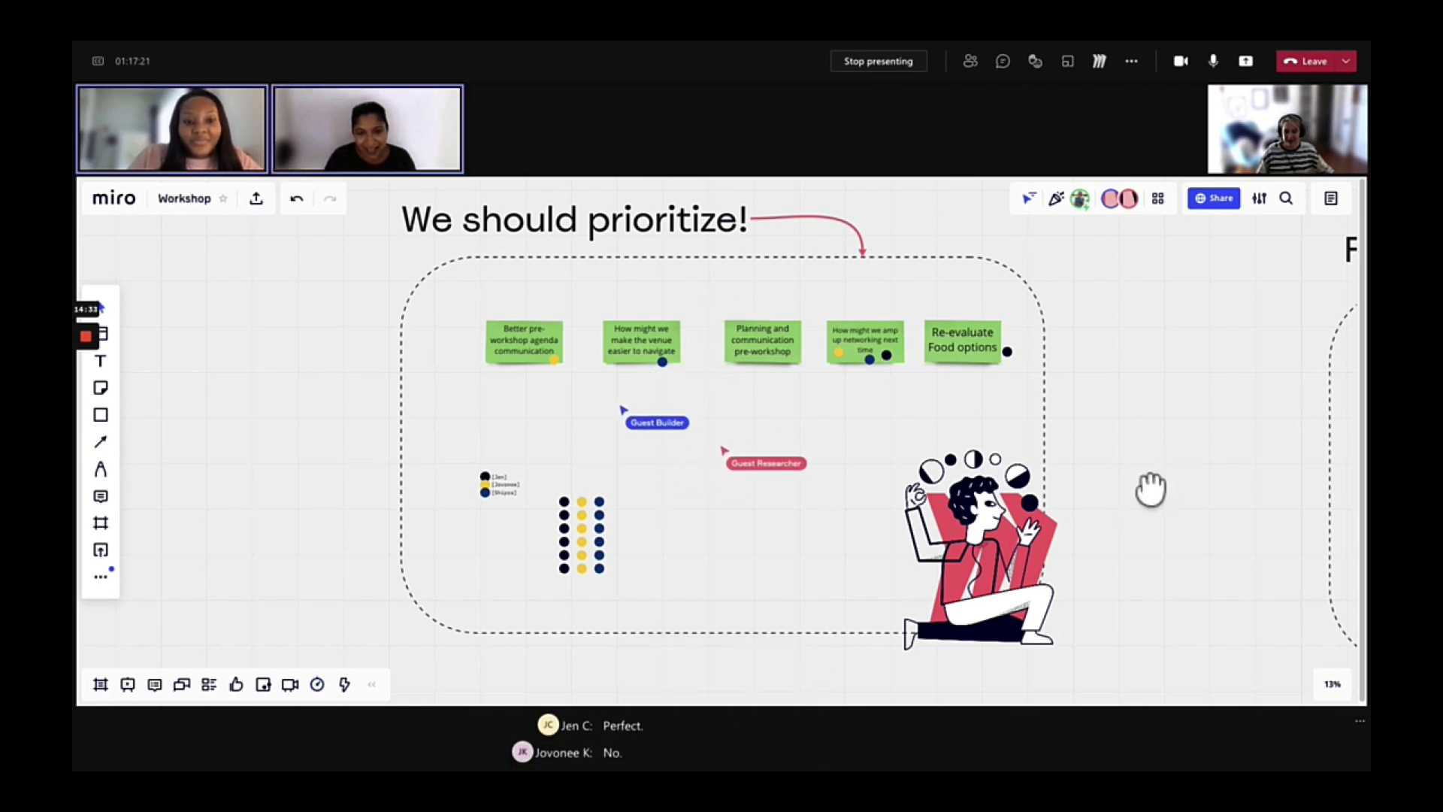
Zoom out and pan right until the 'Finally, let's take action' frame shows.
scroll(1150, 490, "right", 1)
scroll(773, 451, "up", 1)
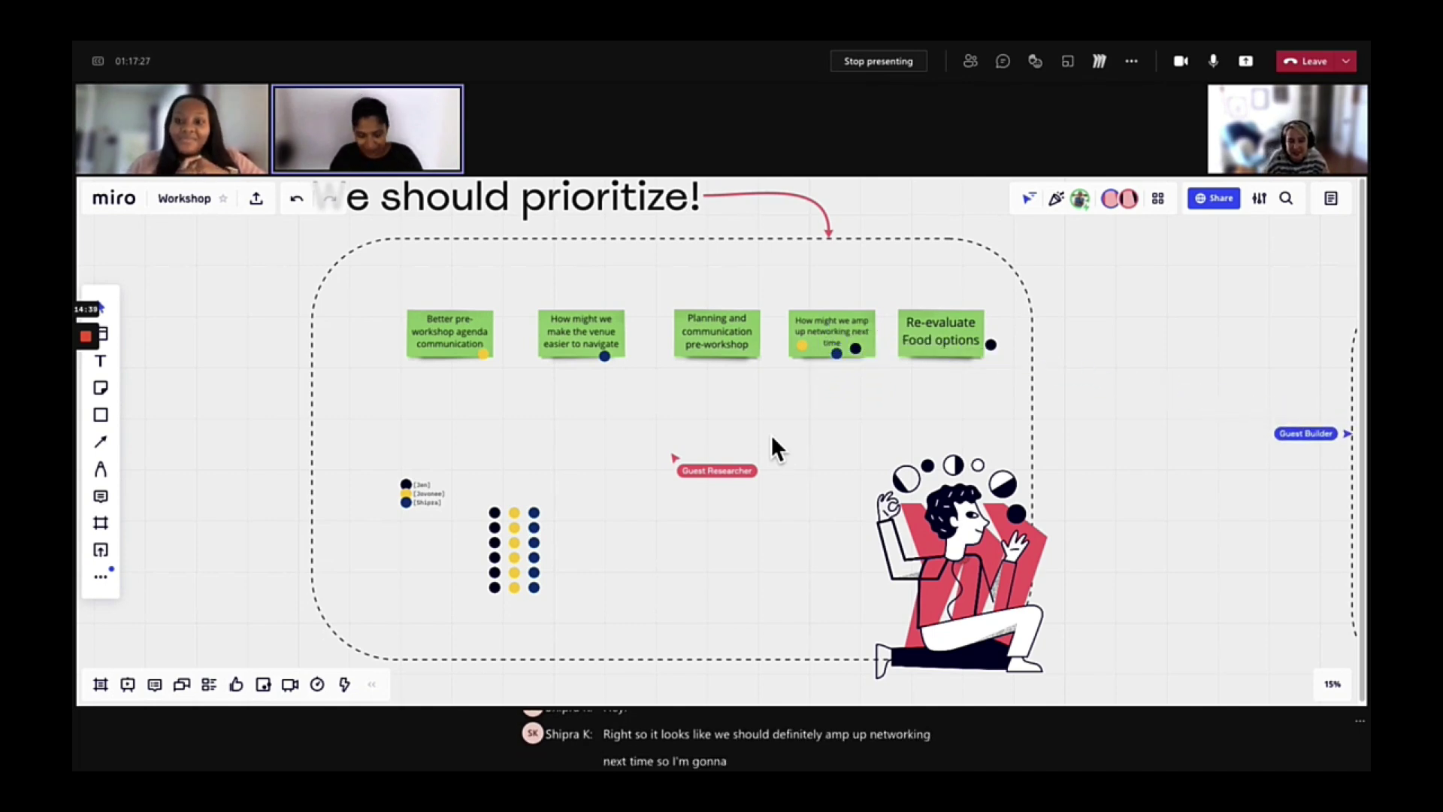
scroll(748, 380, "down", 5)
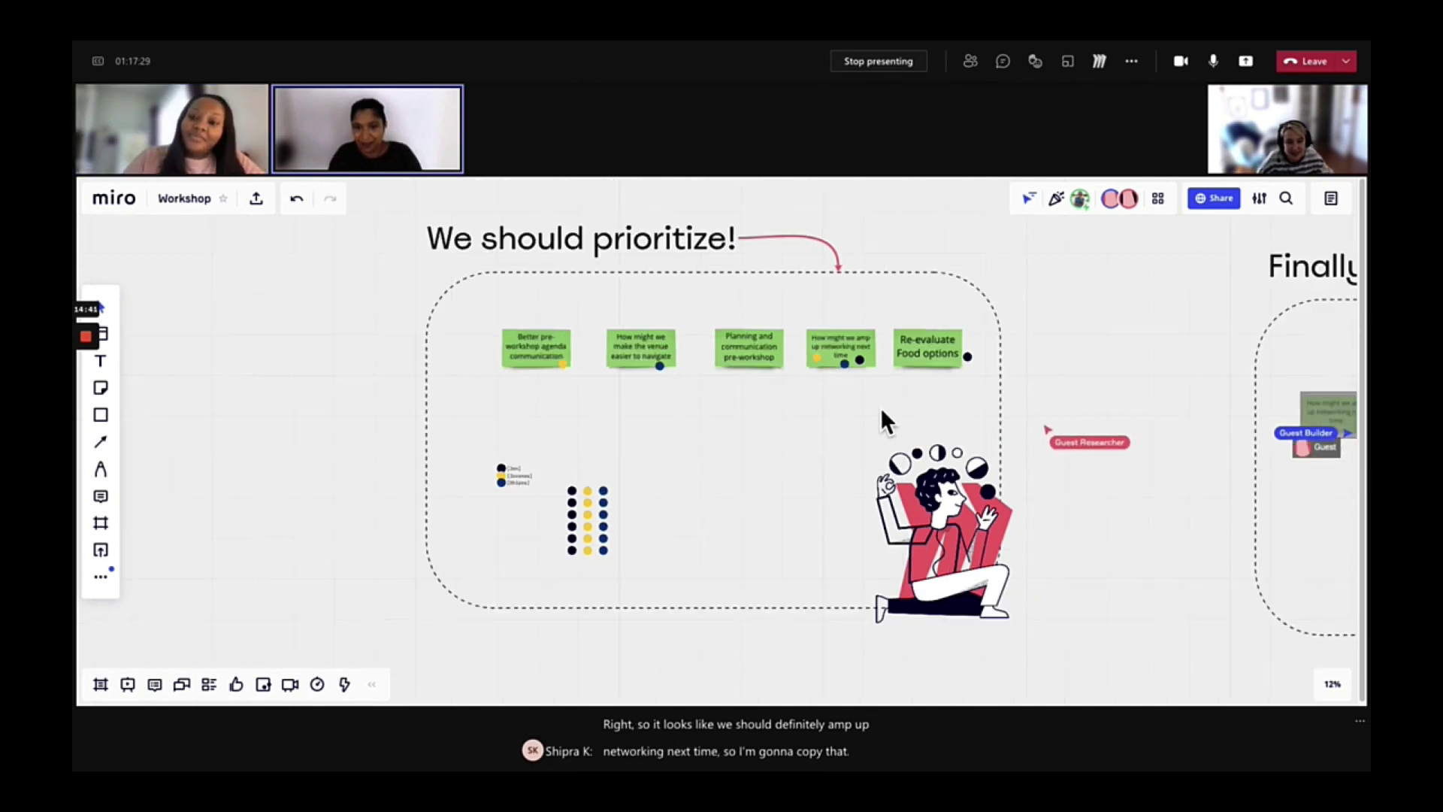
left_click_drag(1156, 647, 908, 641)
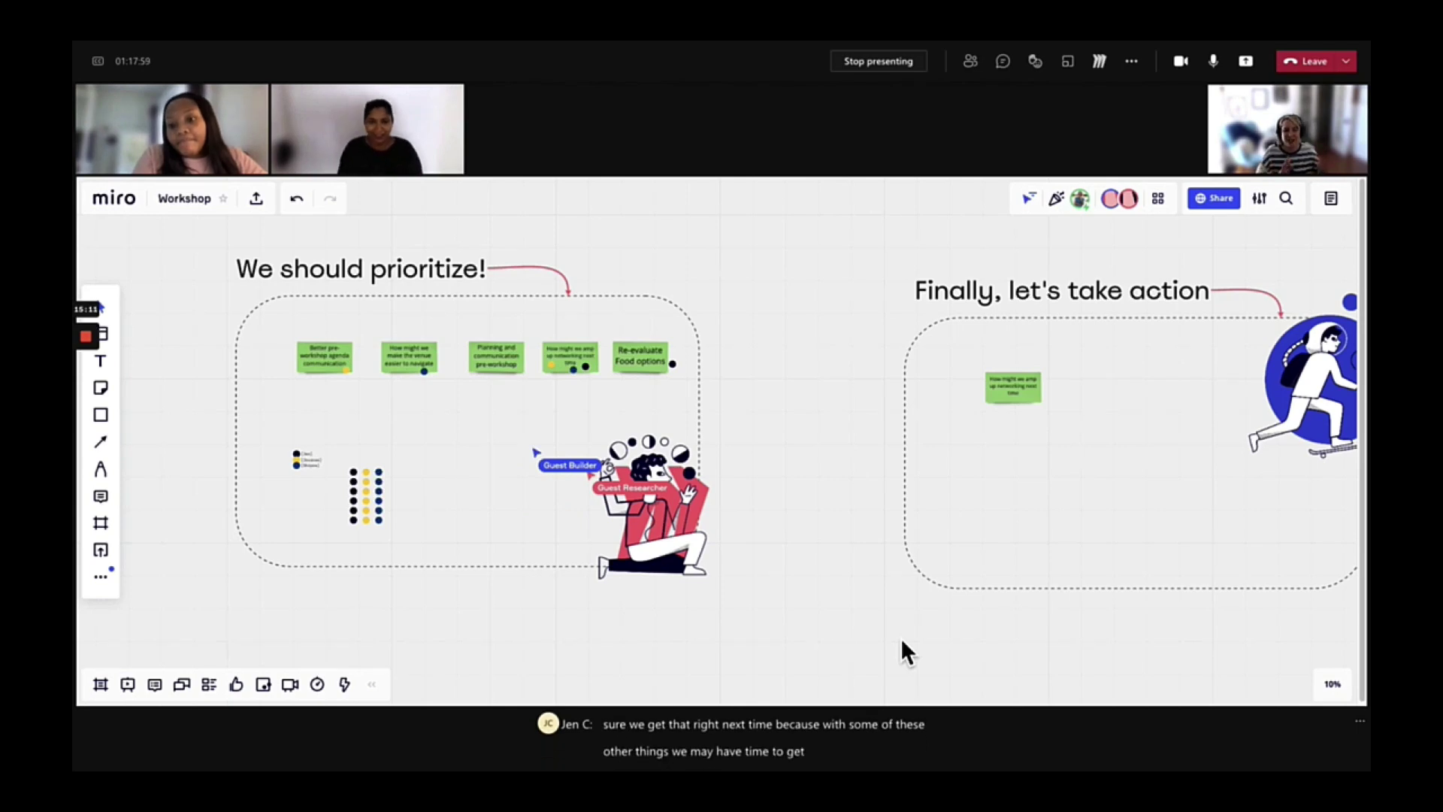
Duplicate the 'Re-evaluate Food options' sticky with Ctrl+D for the take-action frame.
left_click(651, 361)
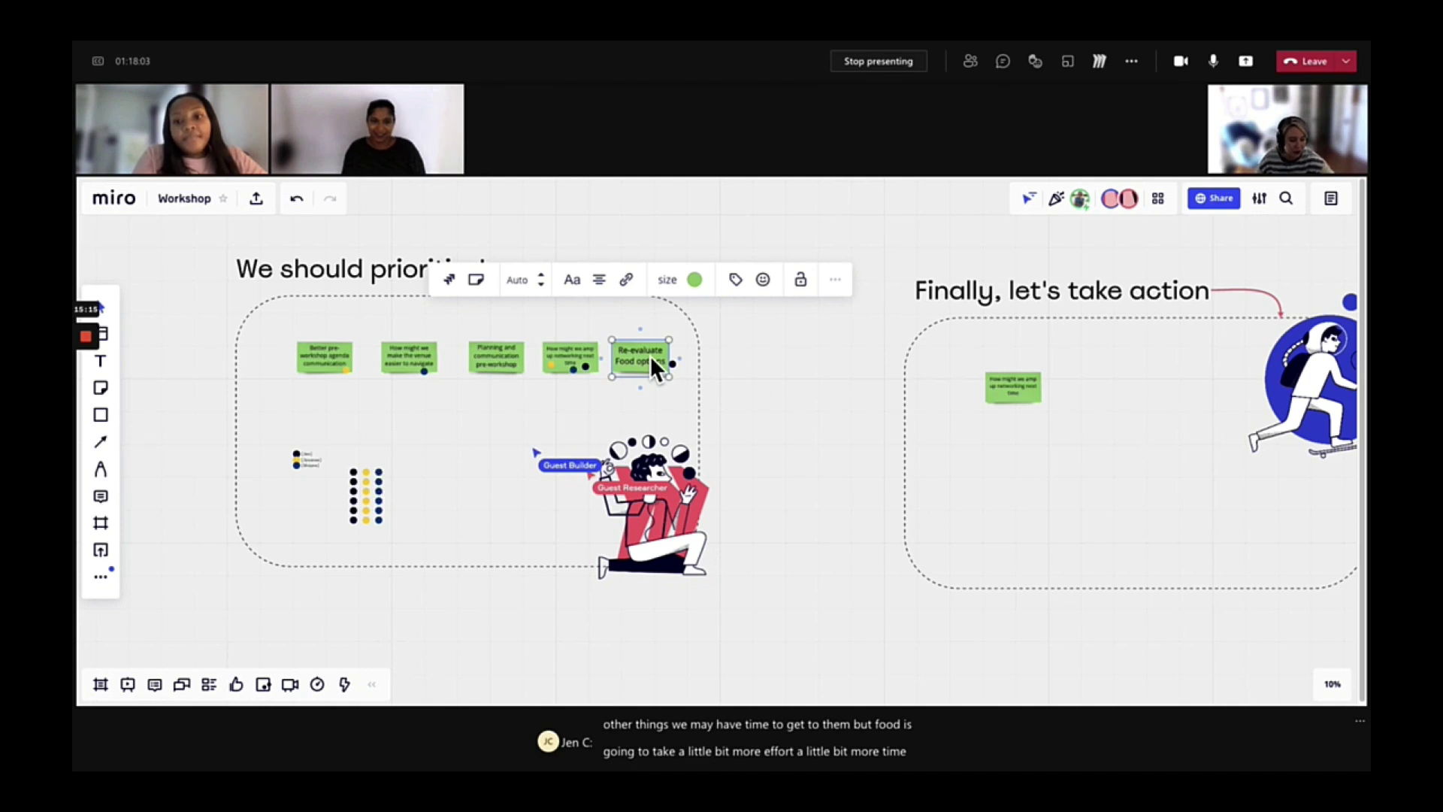
key("ctrl+d")
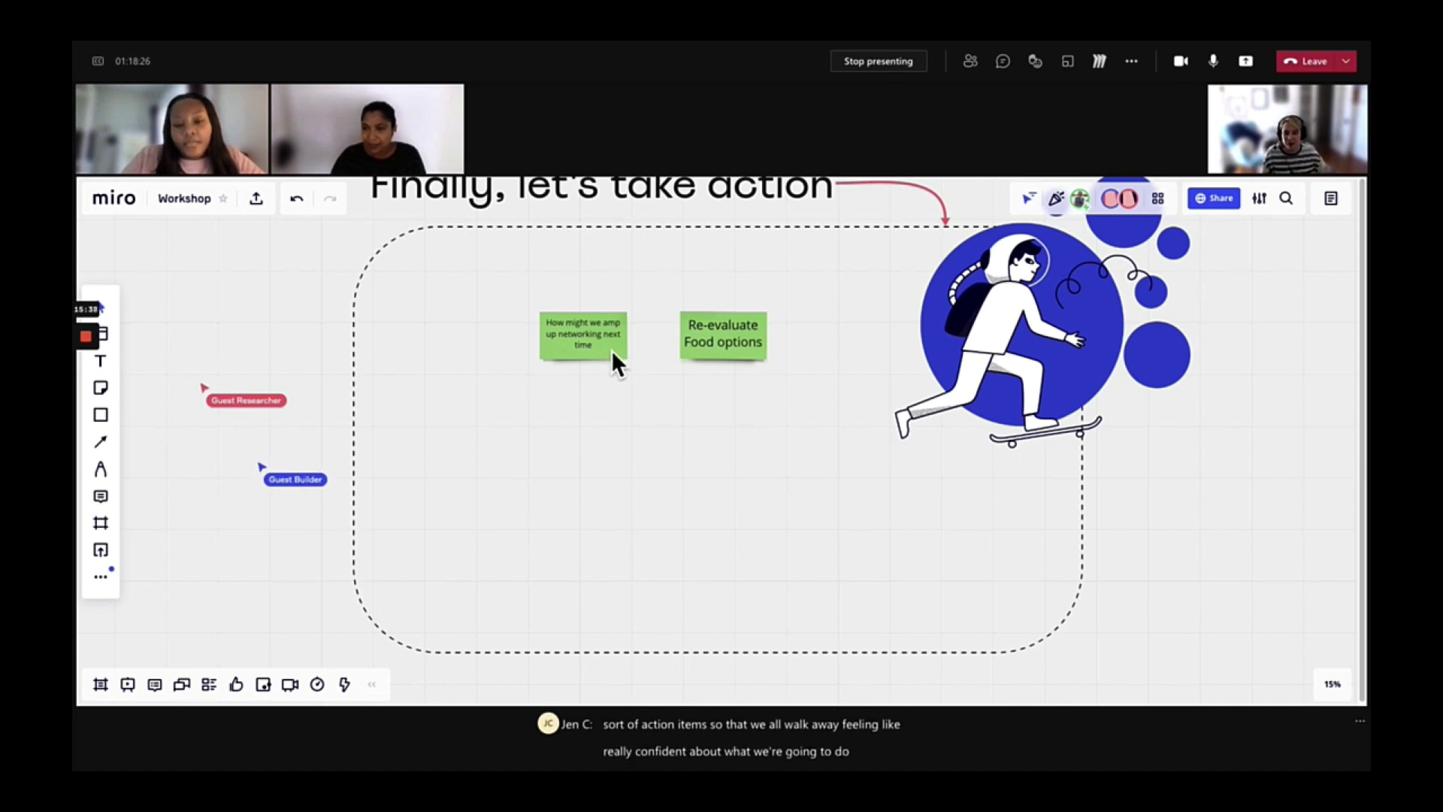
left_click(611, 348)
Add a blank sticky below the networking question and type 'schedule a brainstorm about expanding networking'.
left_click(612, 353)
key("shift+Tab")
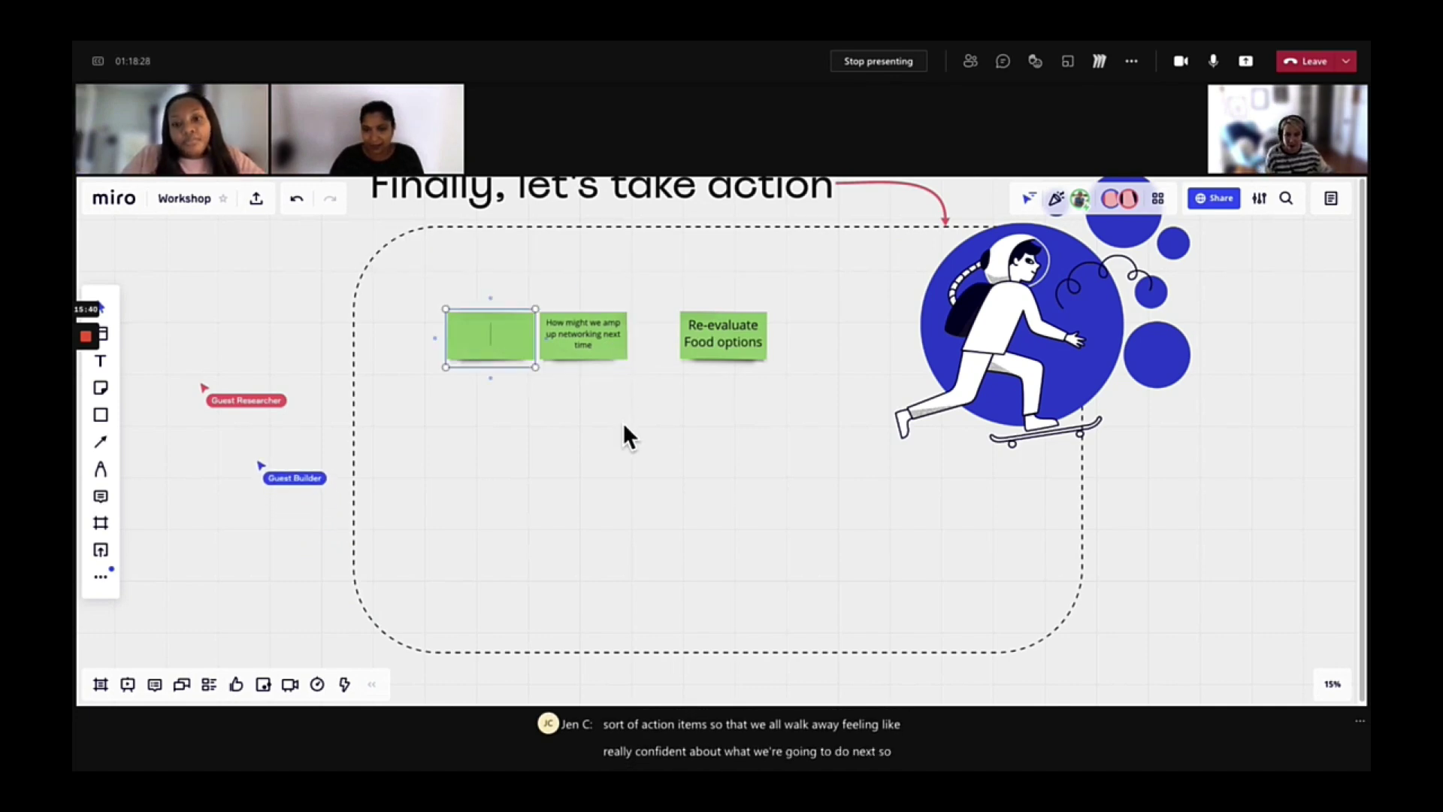
left_click_drag(490, 353, 584, 416)
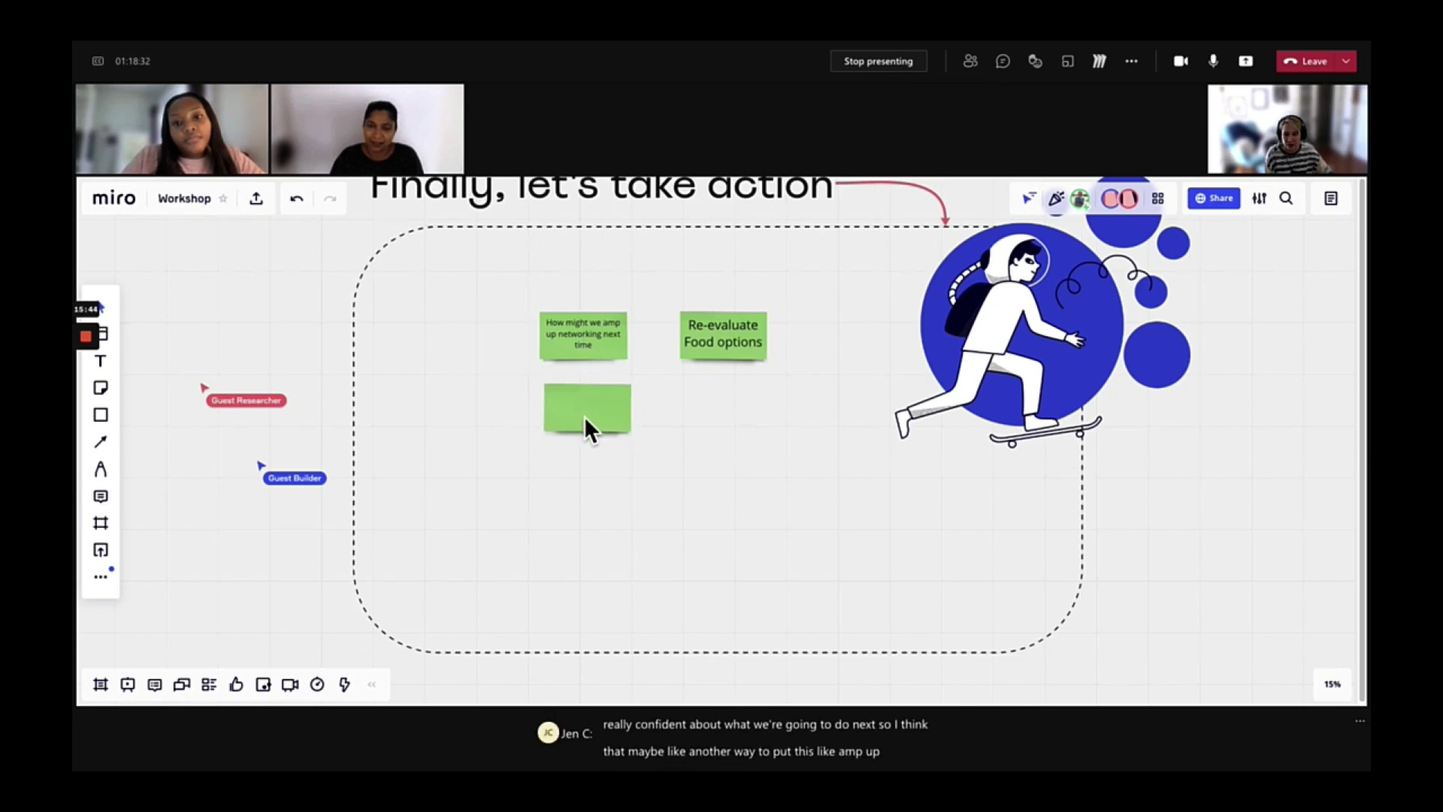
type("sche")
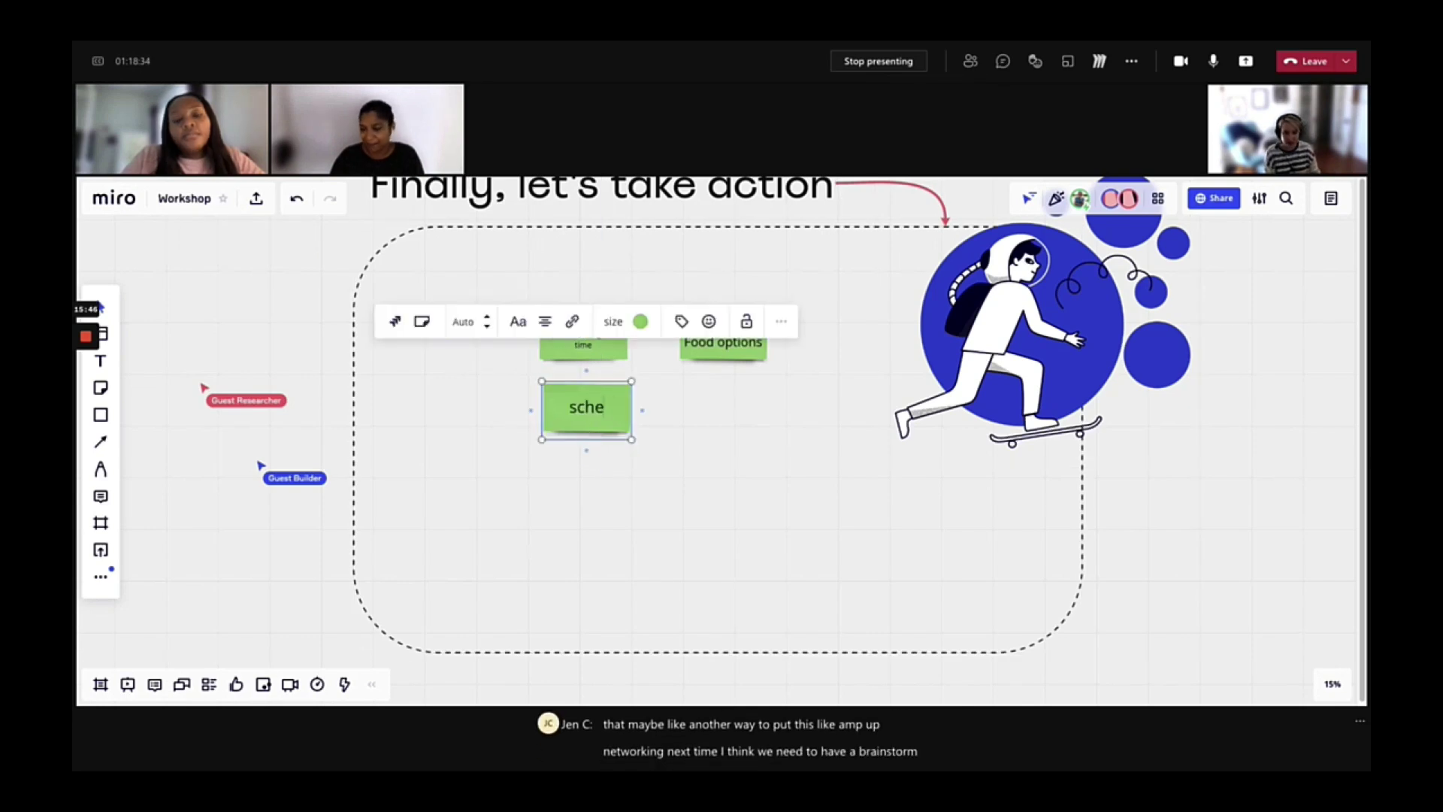
type("dule")
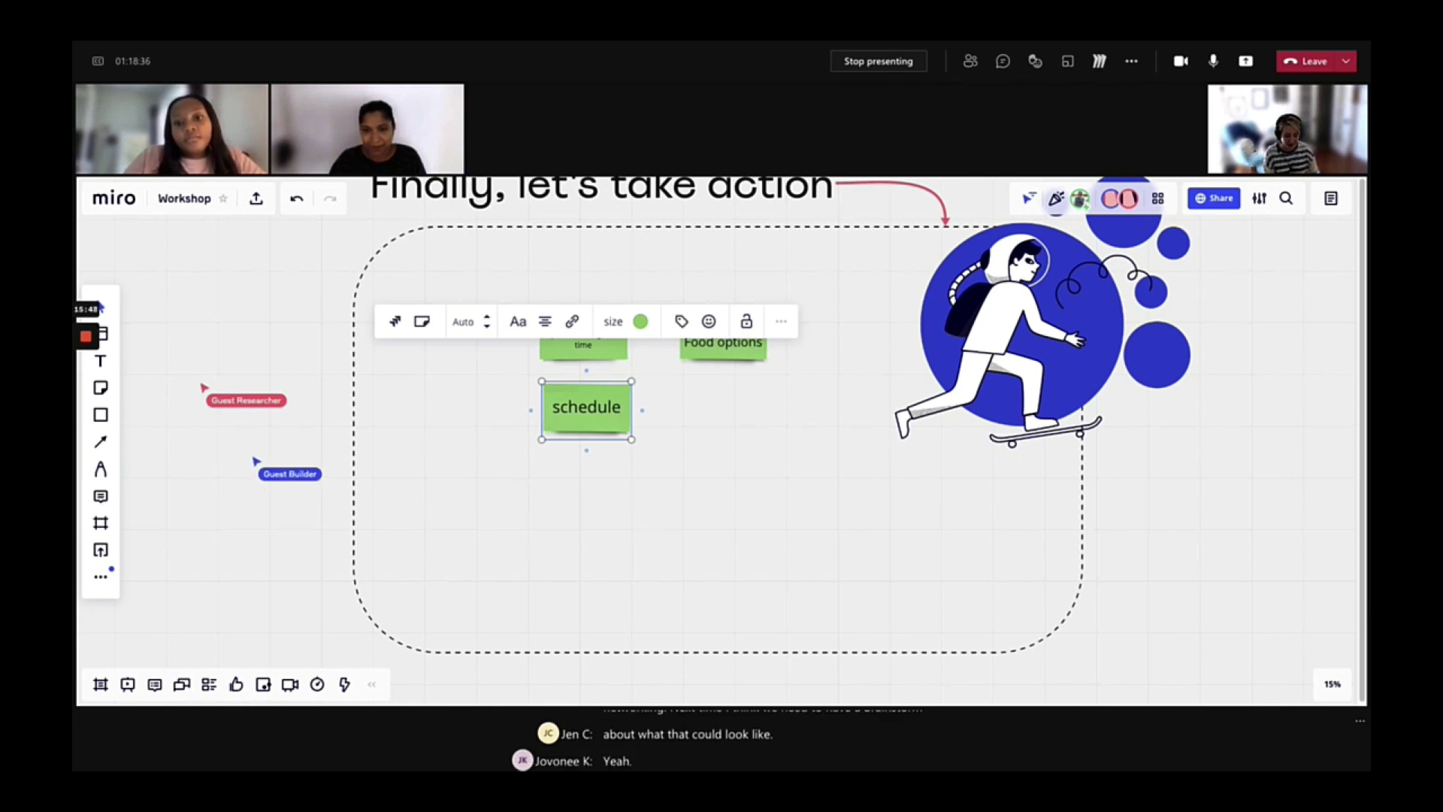
type(" a bs")
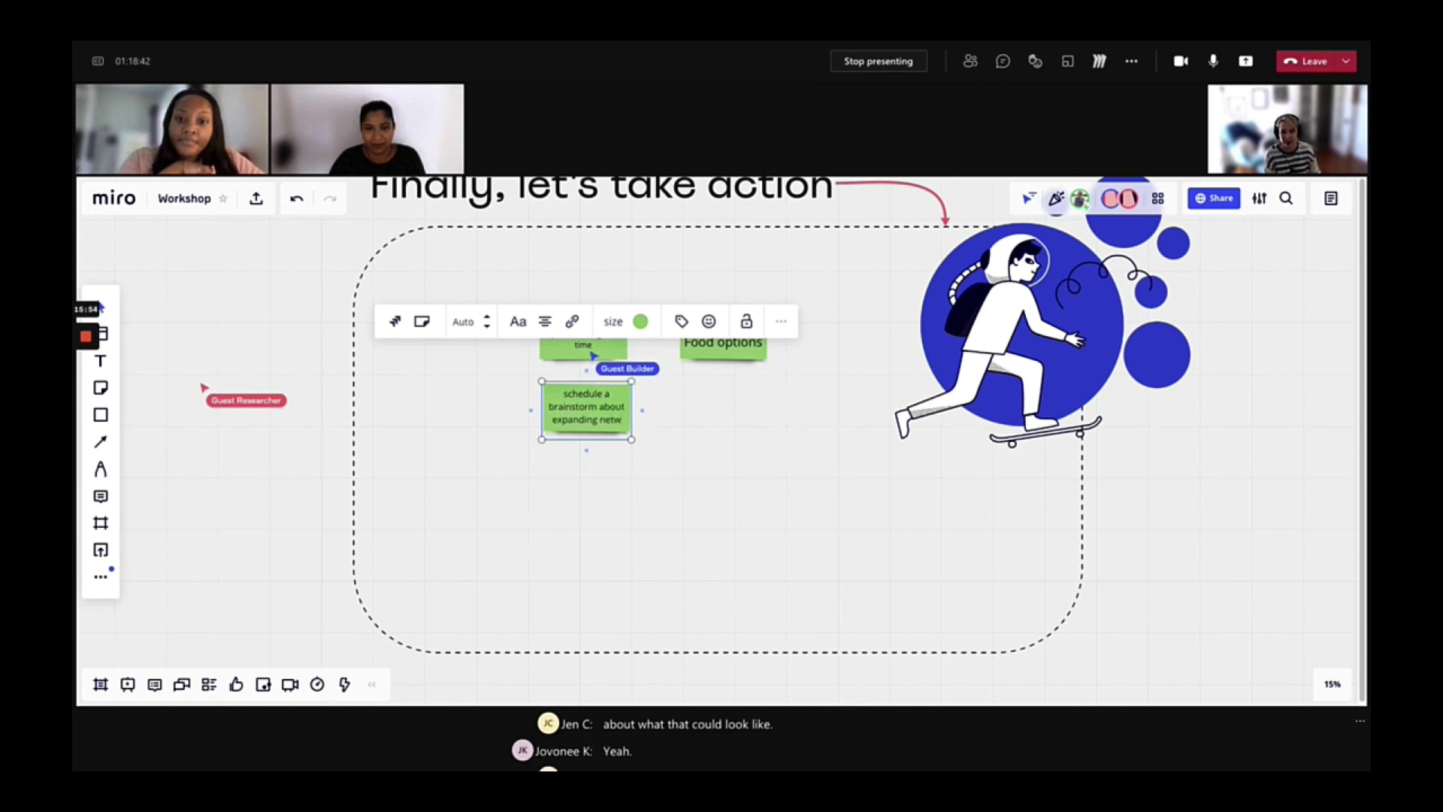
type("orking")
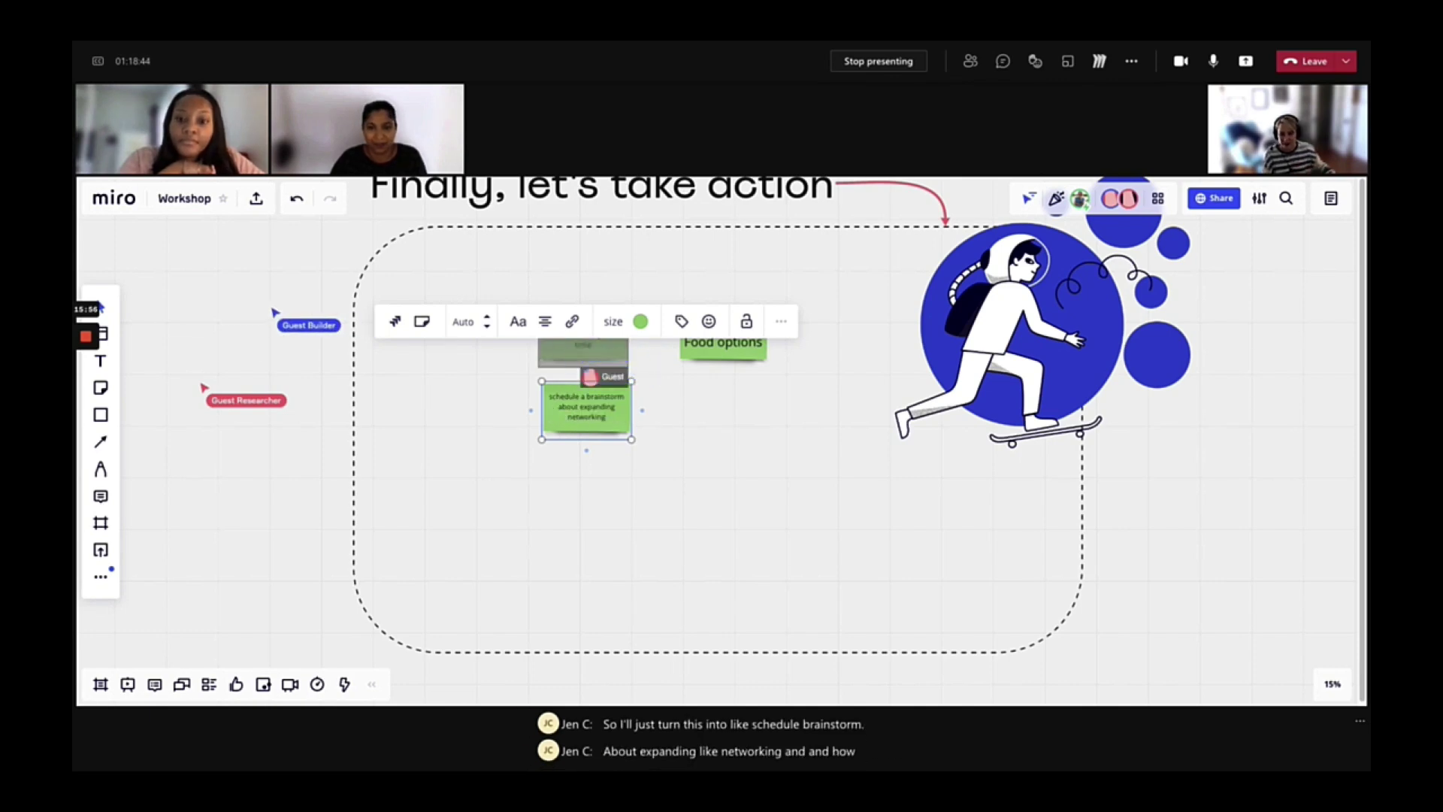
Create a 'meet again with the caterer' sticky and place it below 'Re-evaluate Food options'.
left_click(669, 427)
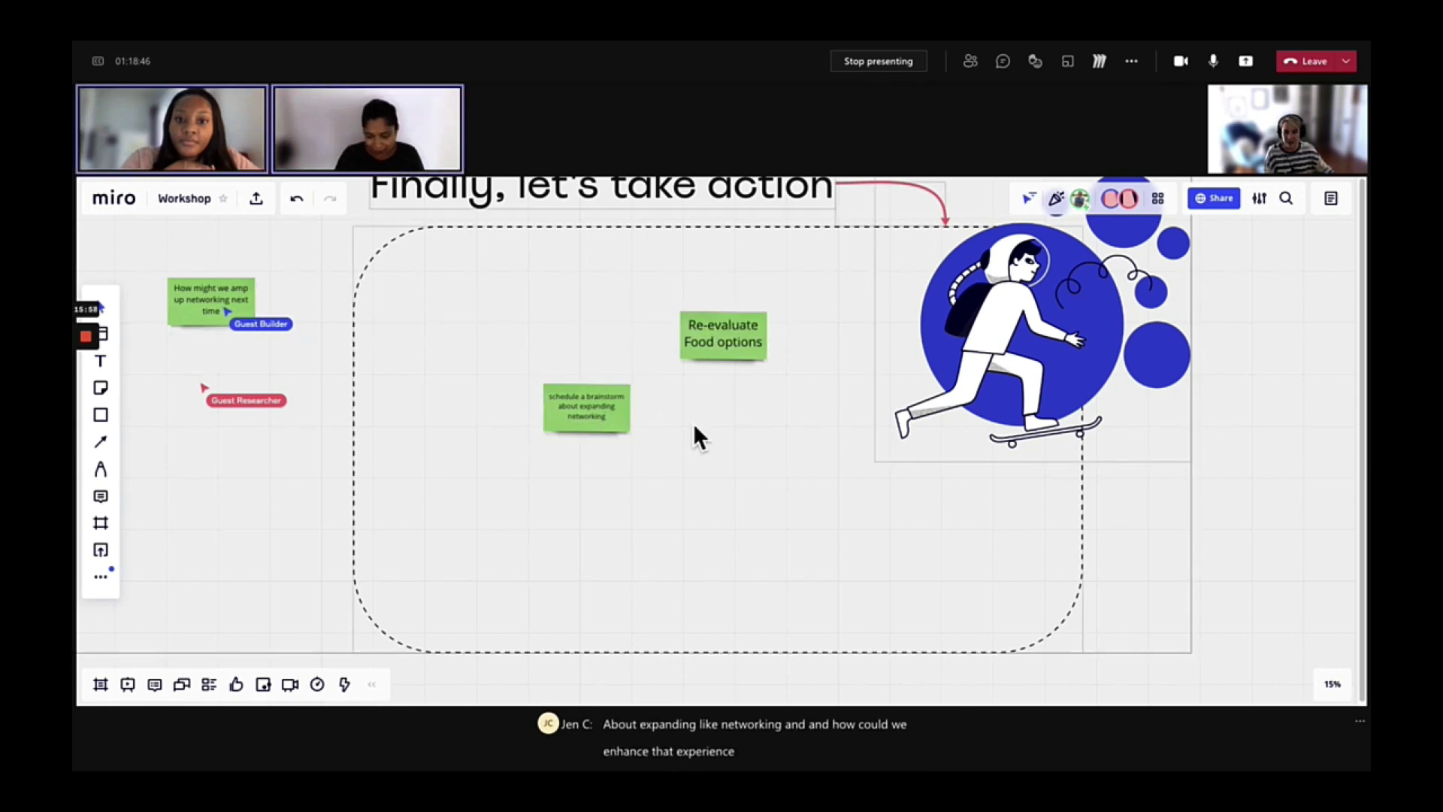
scroll(657, 428, "up", 3)
left_click(763, 326)
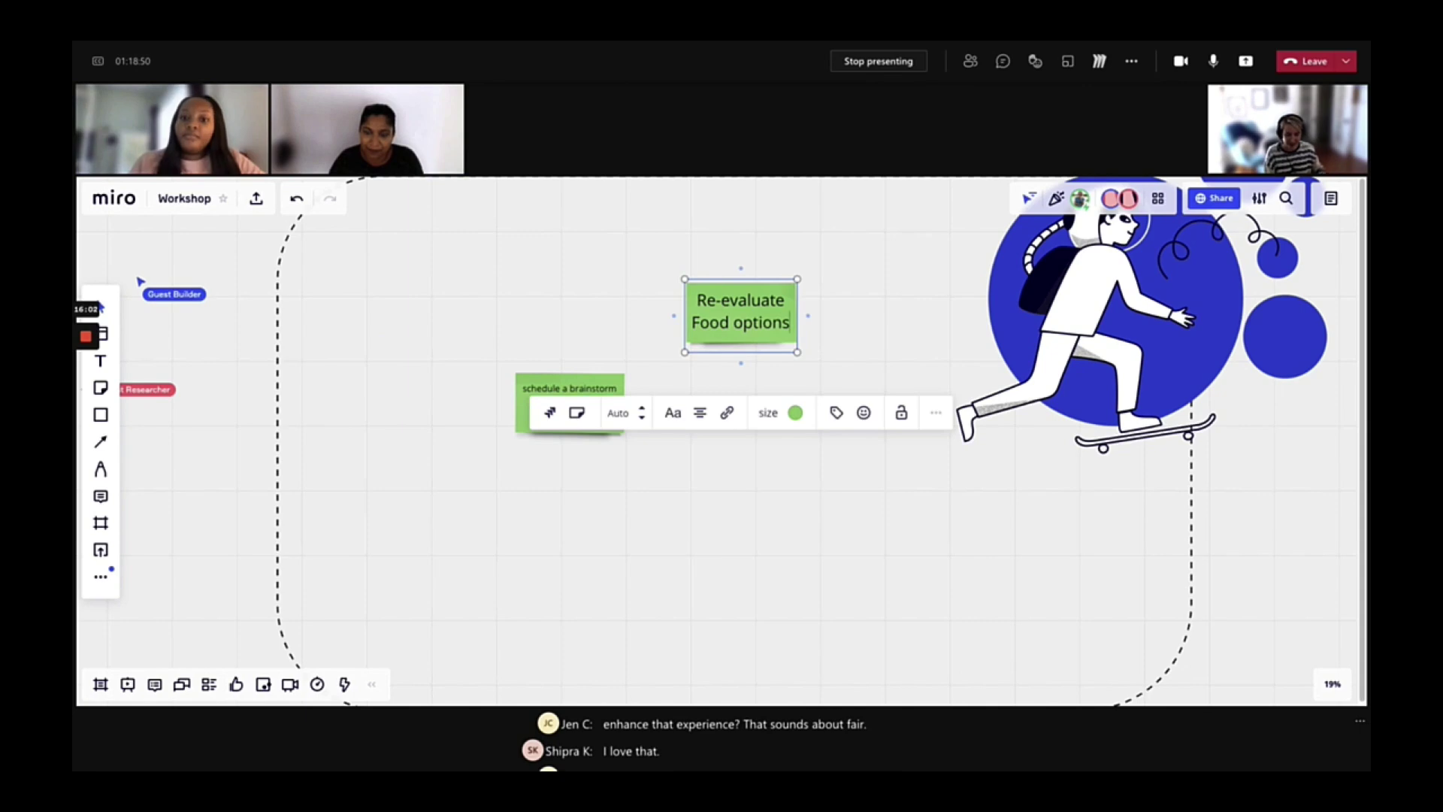
left_click(809, 316)
type("meet ag")
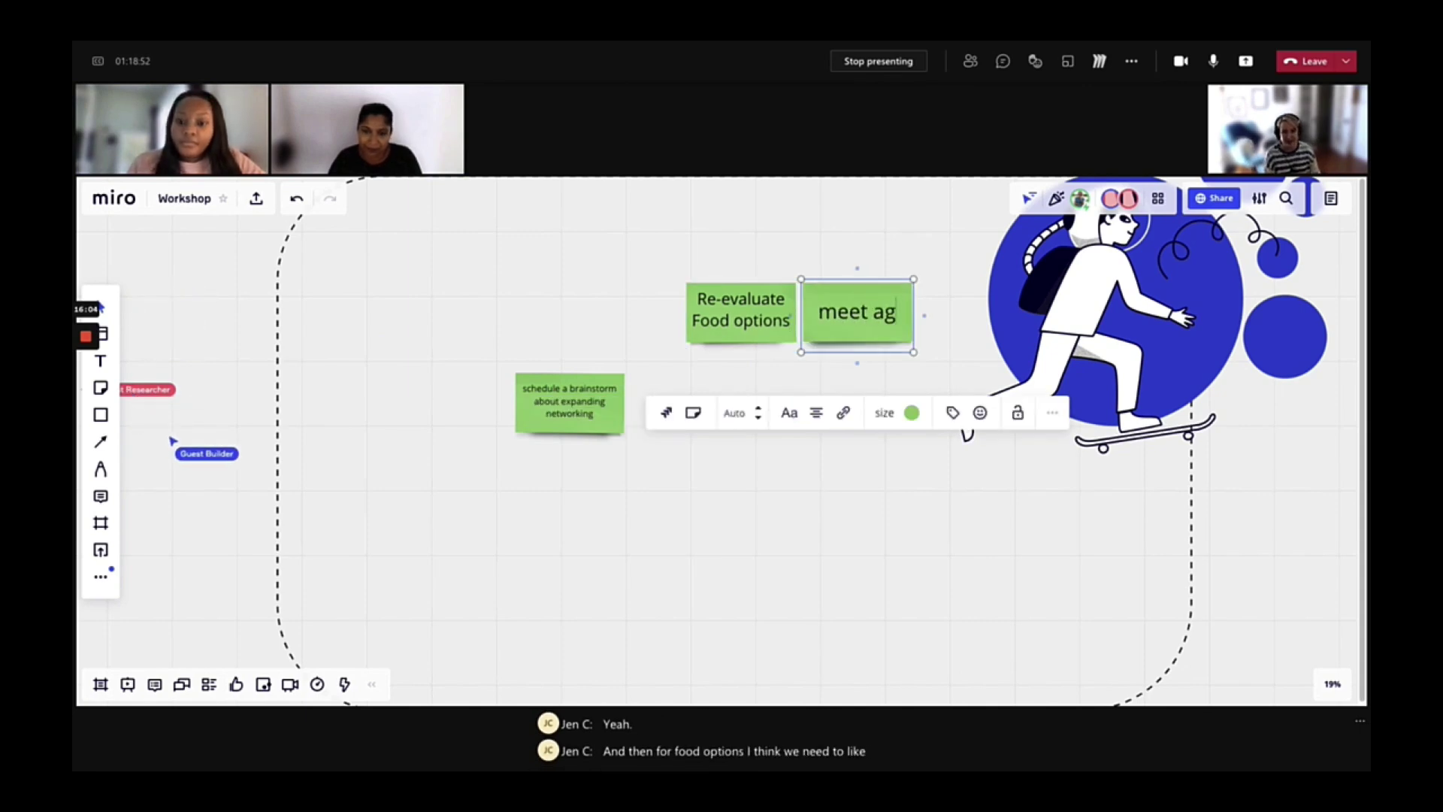
type("ain with the catero")
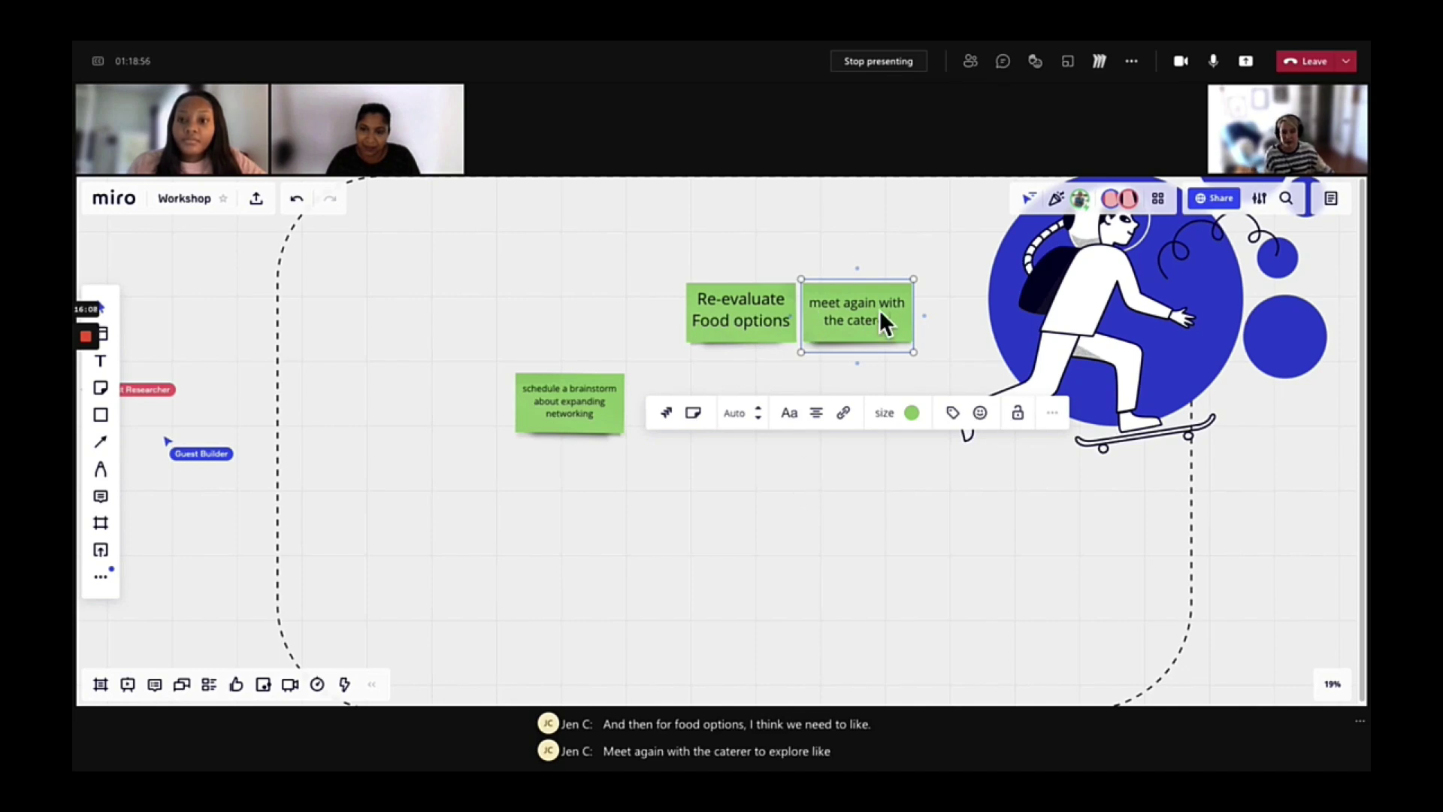
left_click(860, 387)
left_click_drag(878, 317, 762, 402)
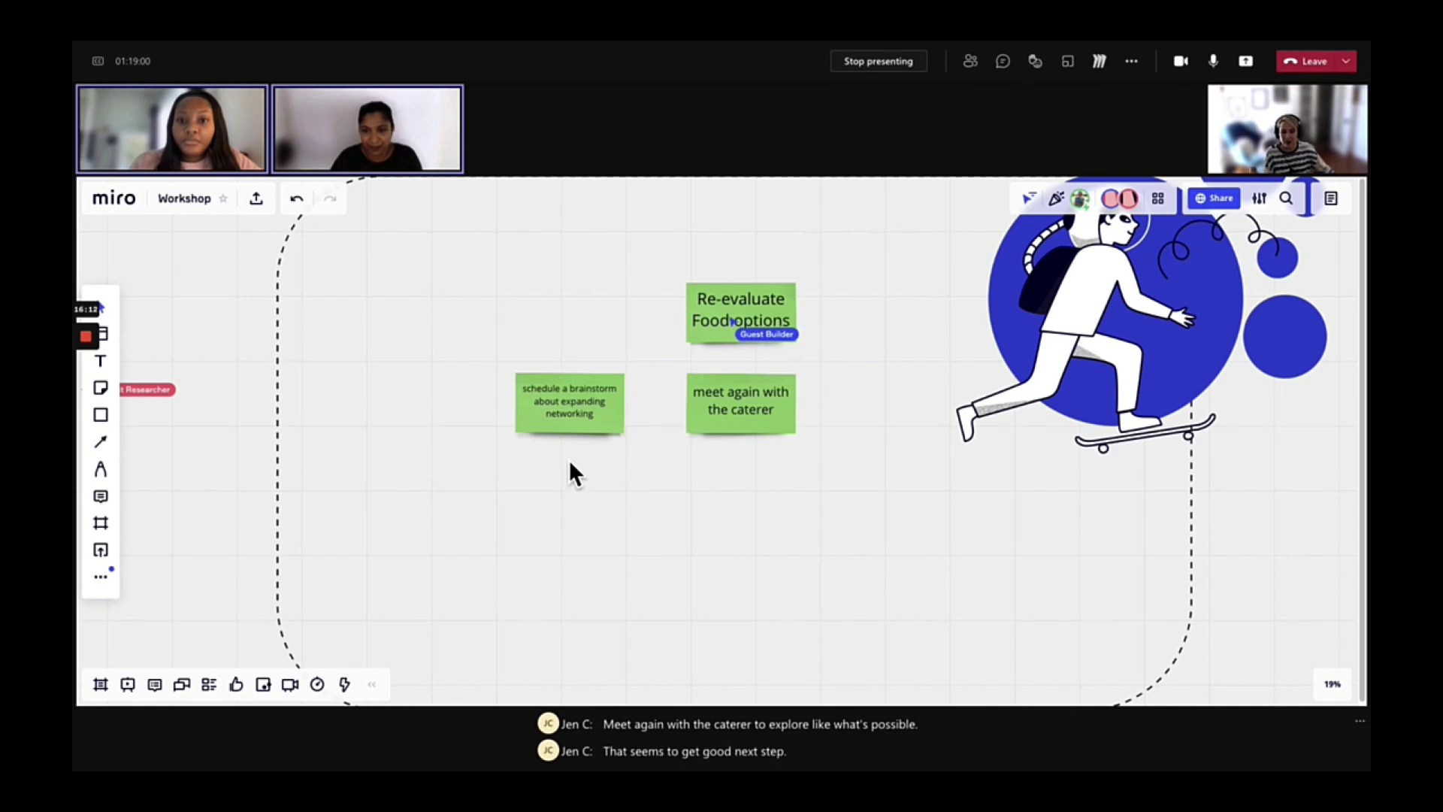
scroll(570, 462, "up", 4)
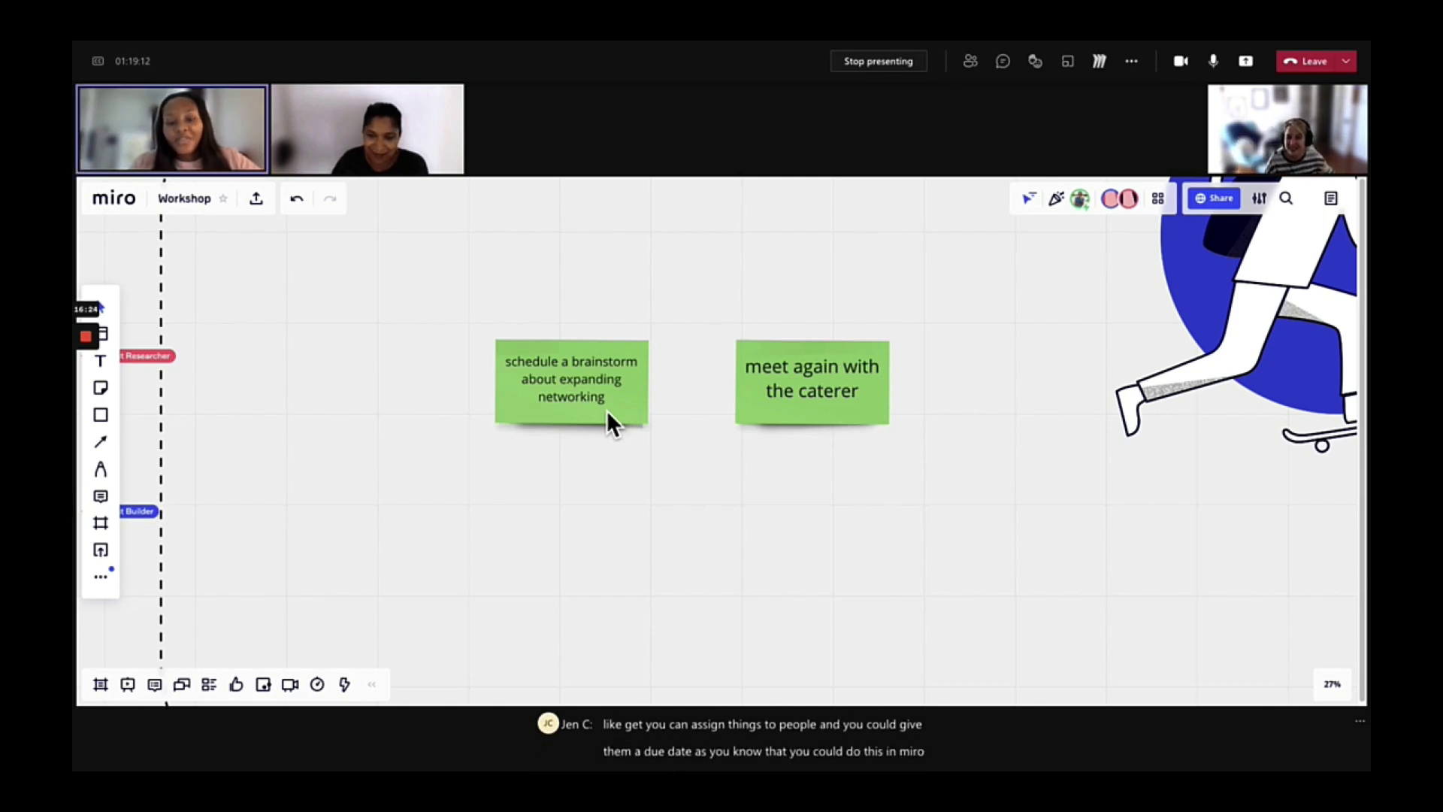
Convert the brainstorm sticky to a Card via Switch type and expand its details.
left_click(607, 409)
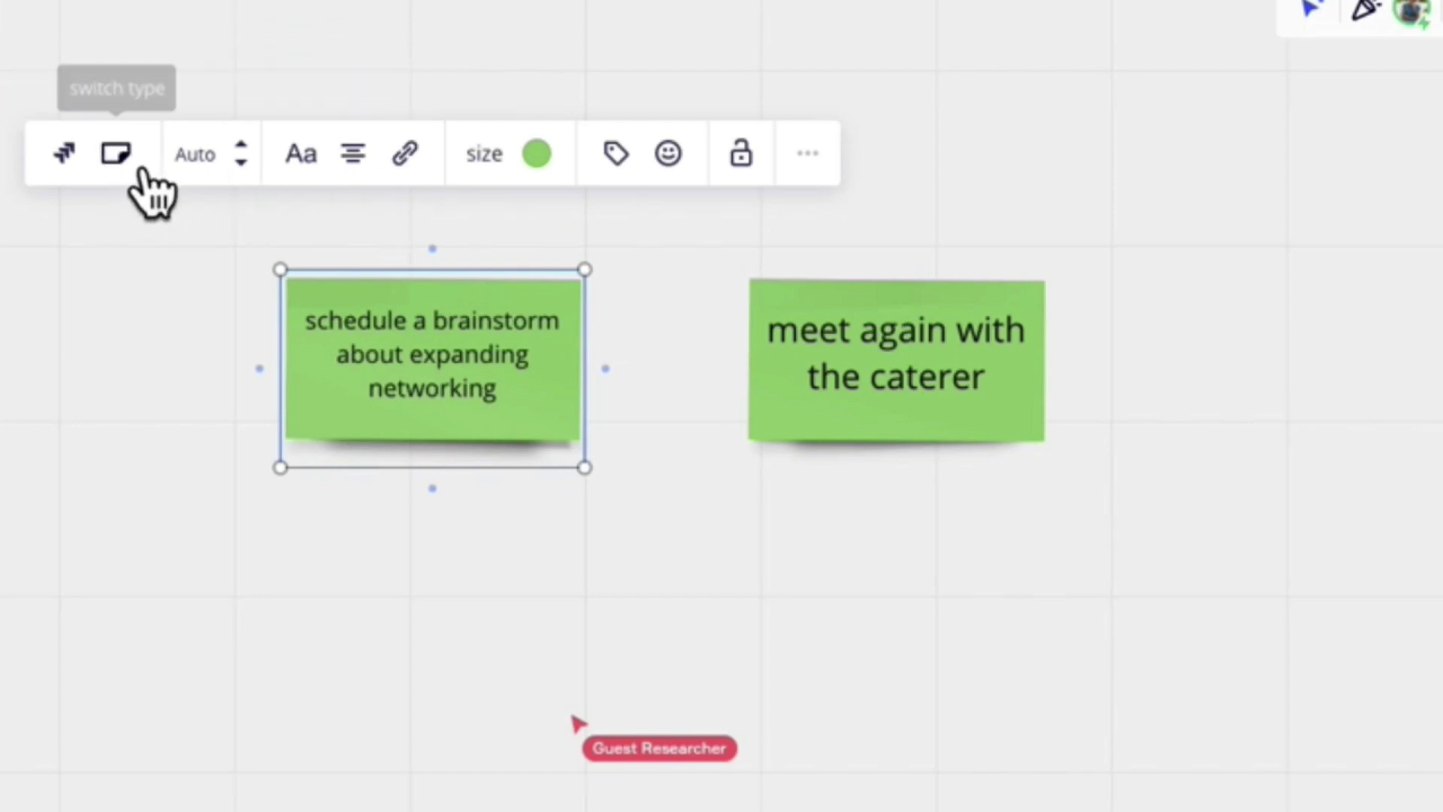
left_click(120, 158)
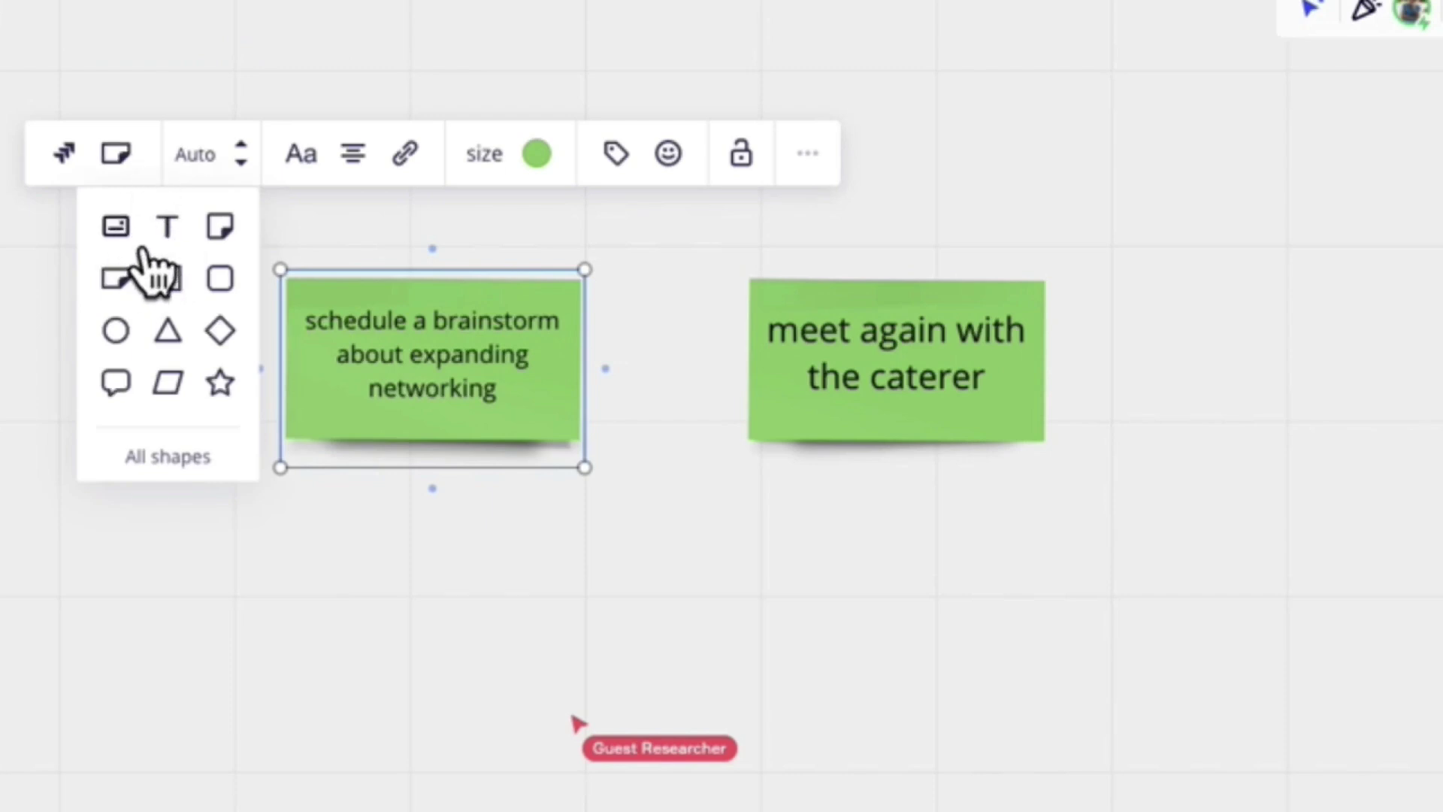
left_click(116, 226)
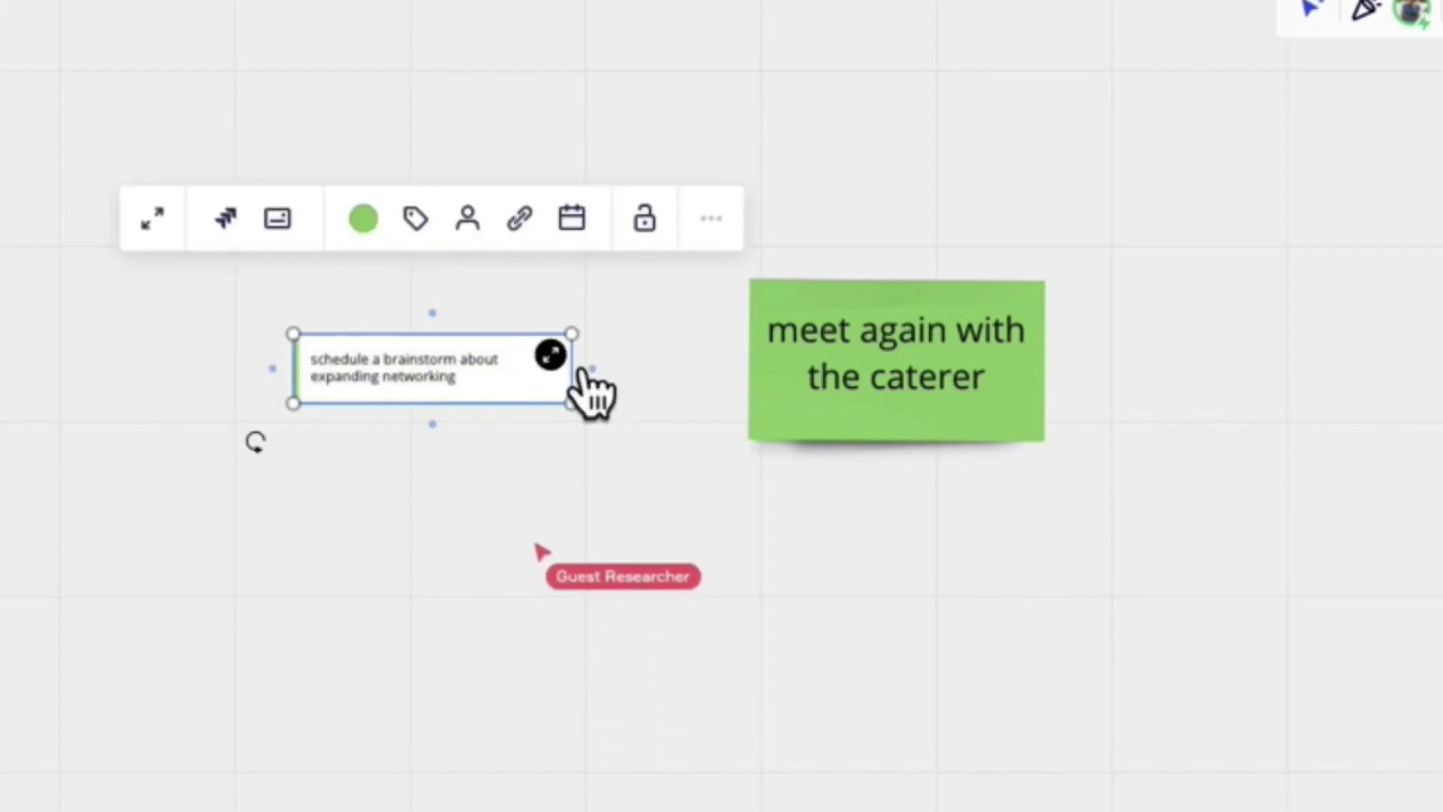
left_click(551, 353)
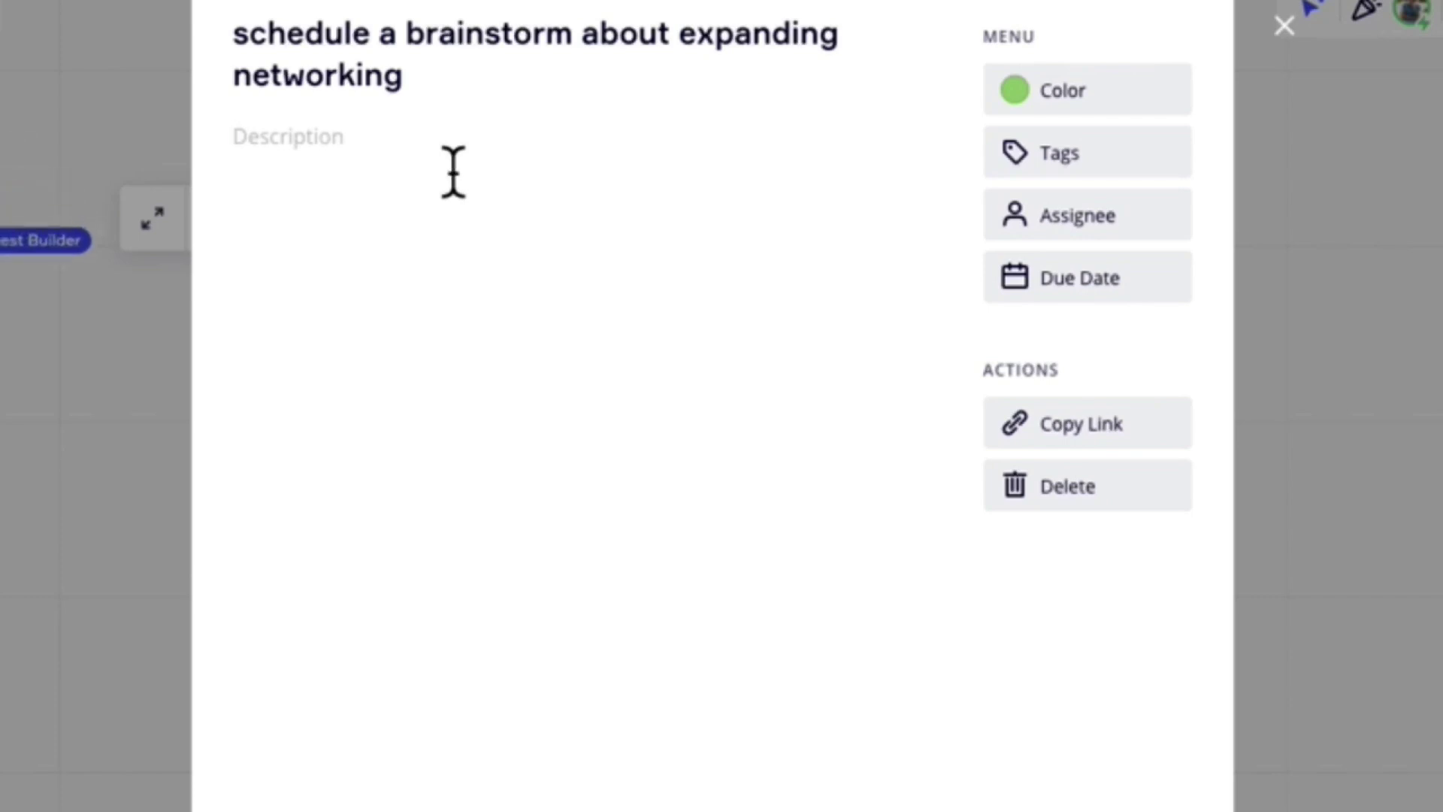
Give the card a November-workshop description, assign a searched participant, and set due date Sep 30.
type("our next workshop is in november")
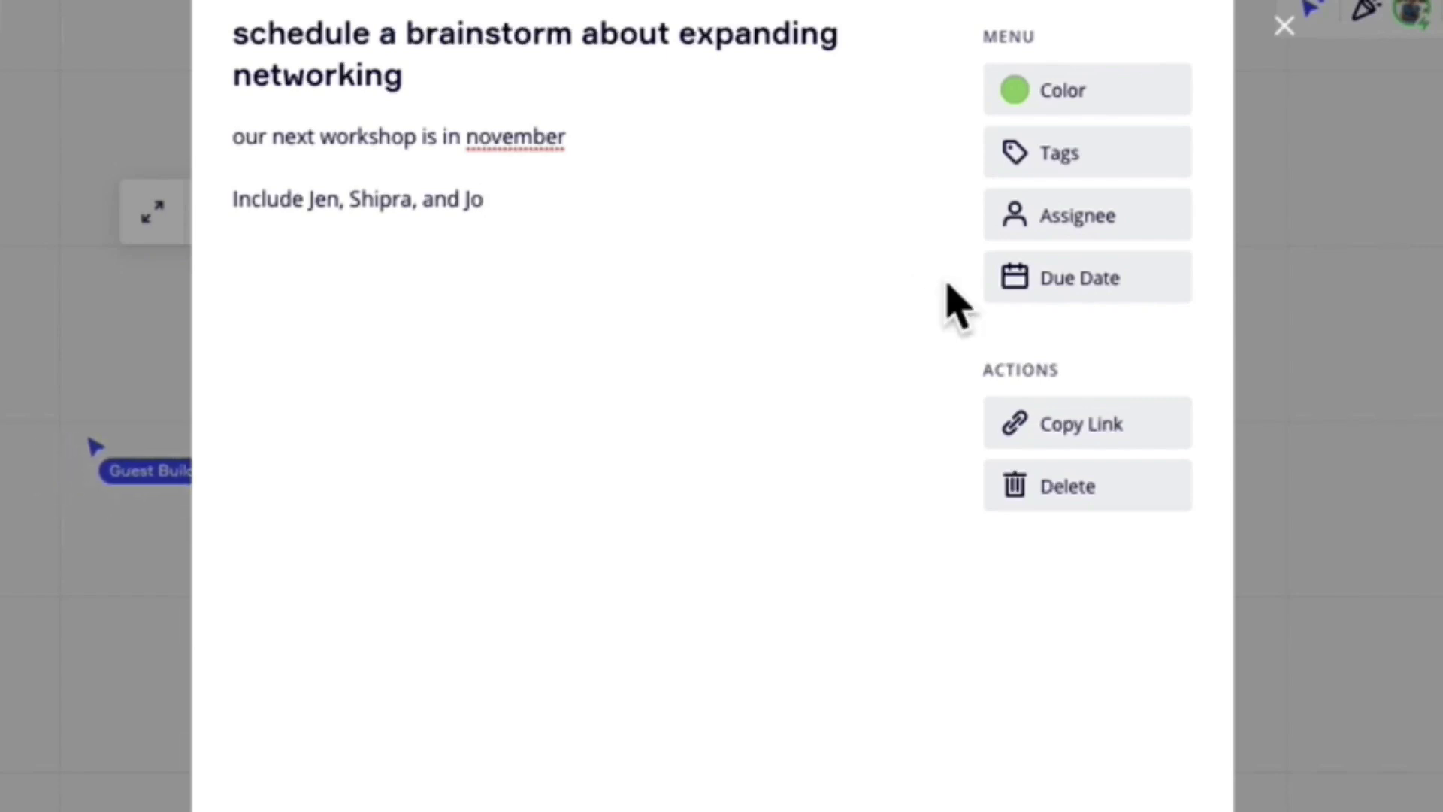
left_click(1088, 226)
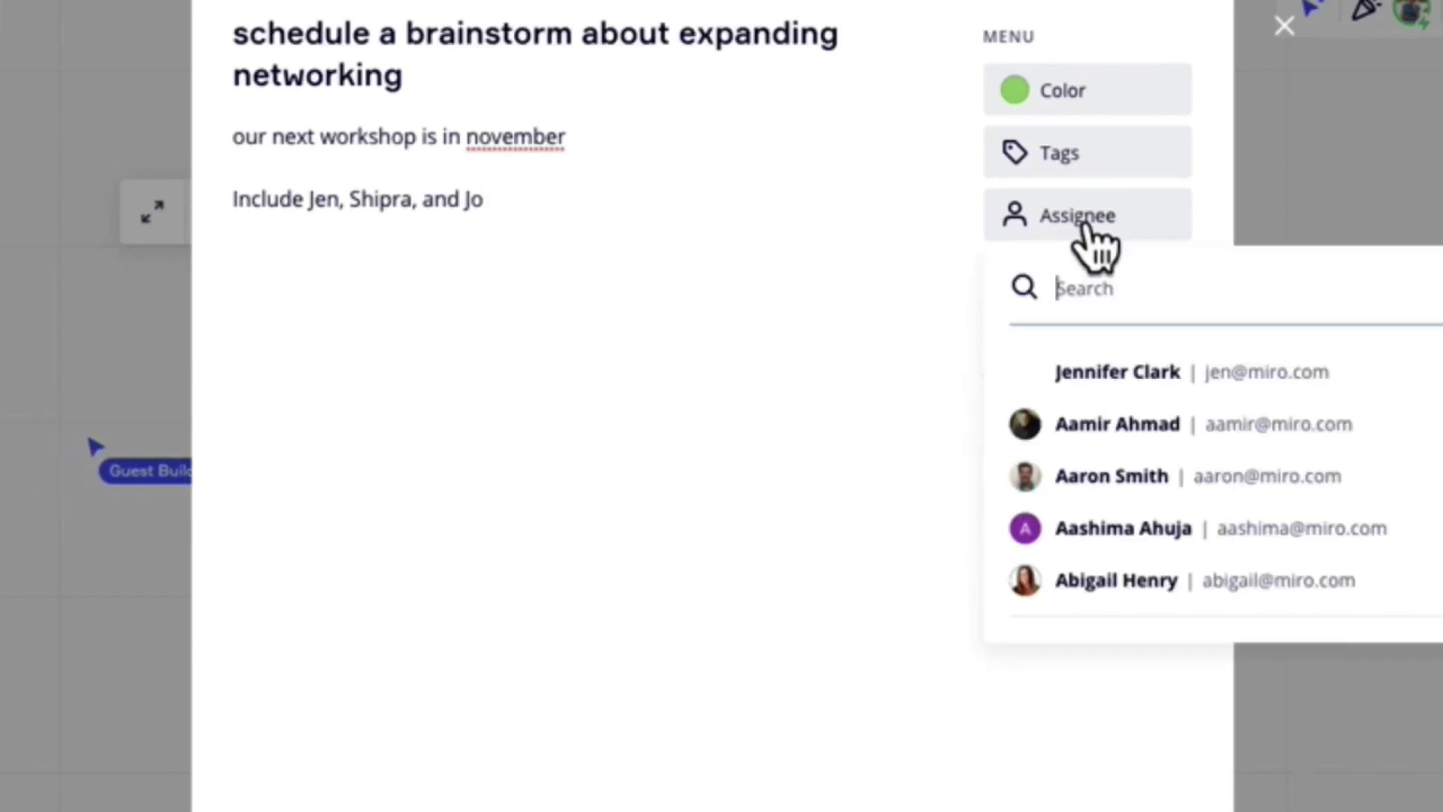
type("jovone")
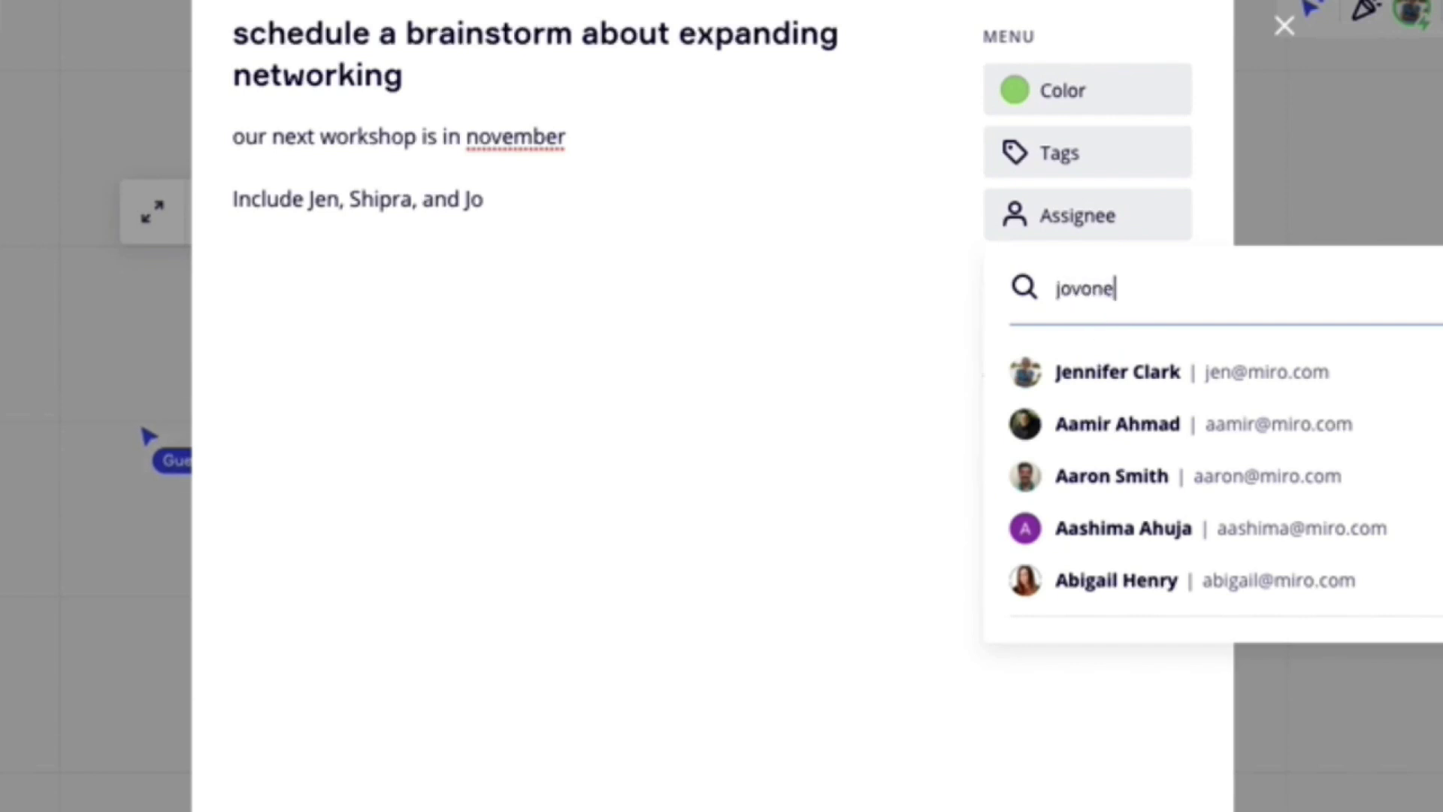
type("e")
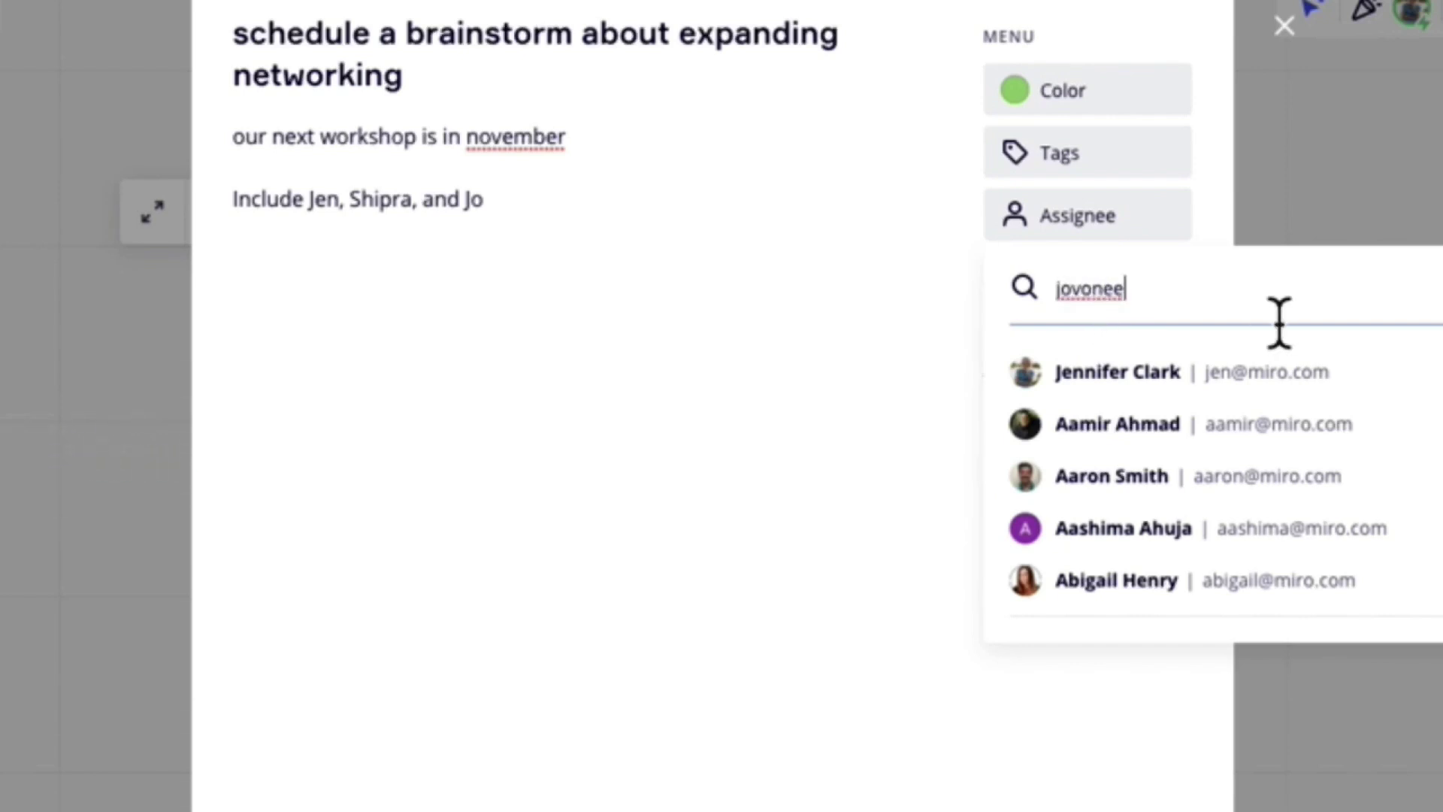
left_click(1247, 384)
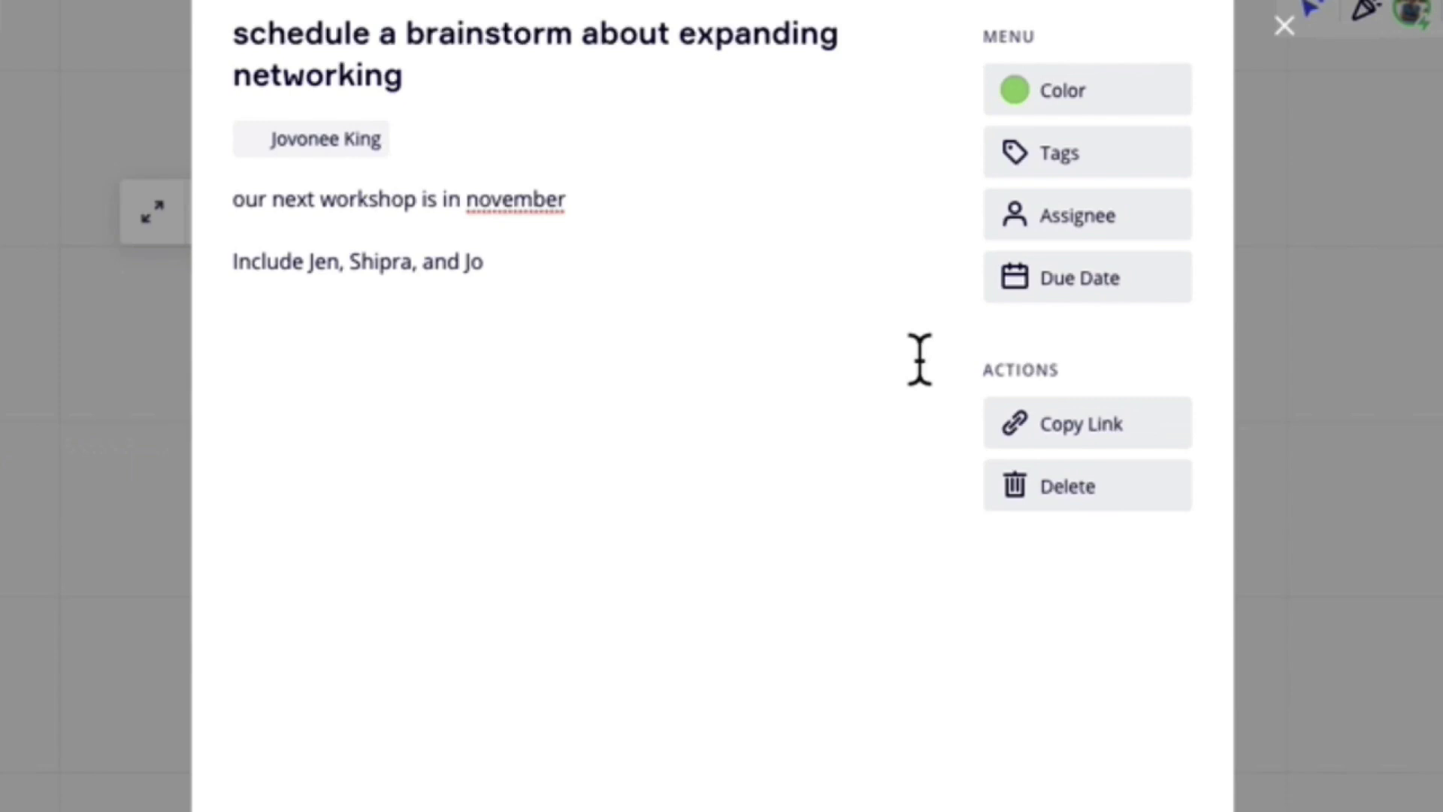
left_click(1096, 309)
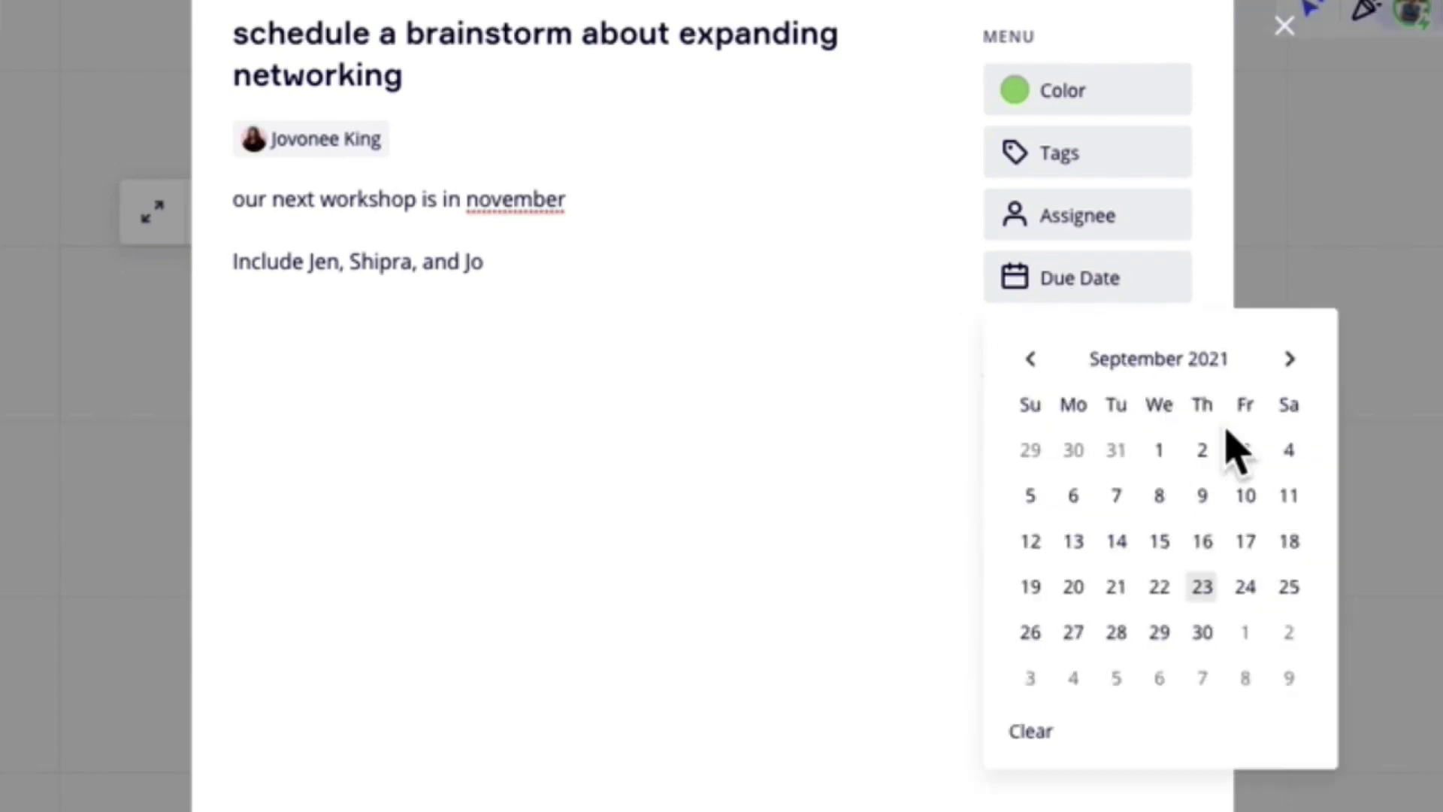
left_click(1206, 632)
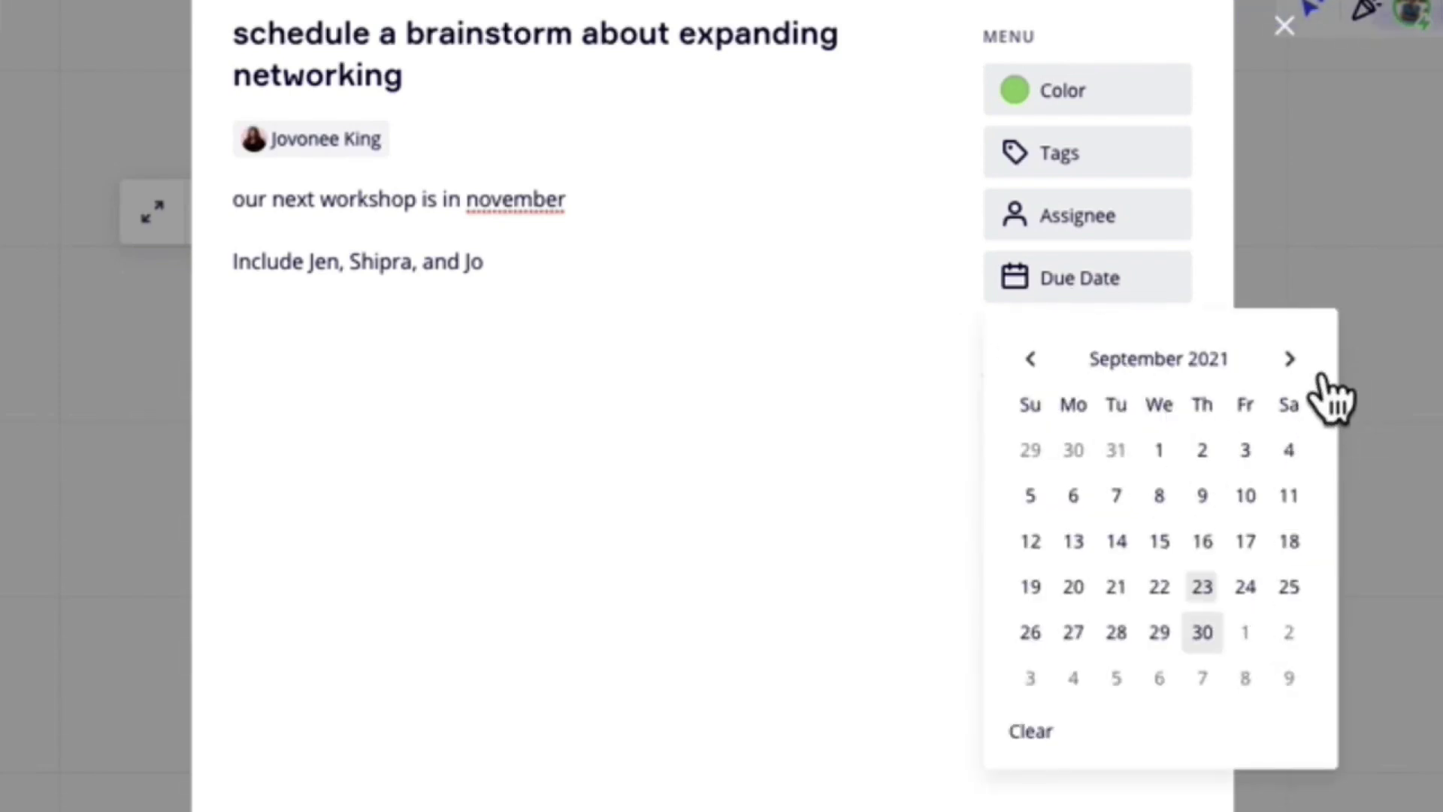
left_click(1213, 642)
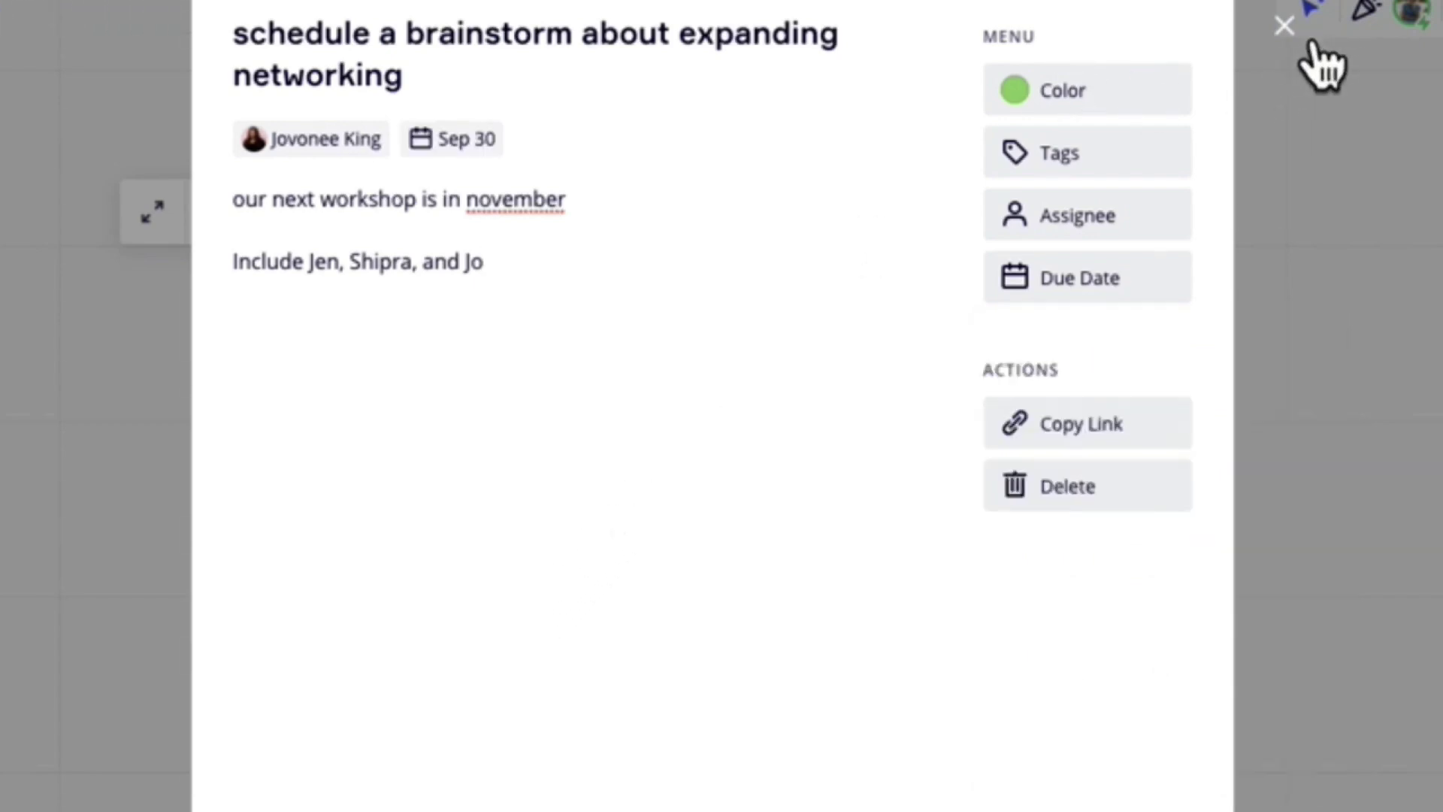
left_click(1285, 27)
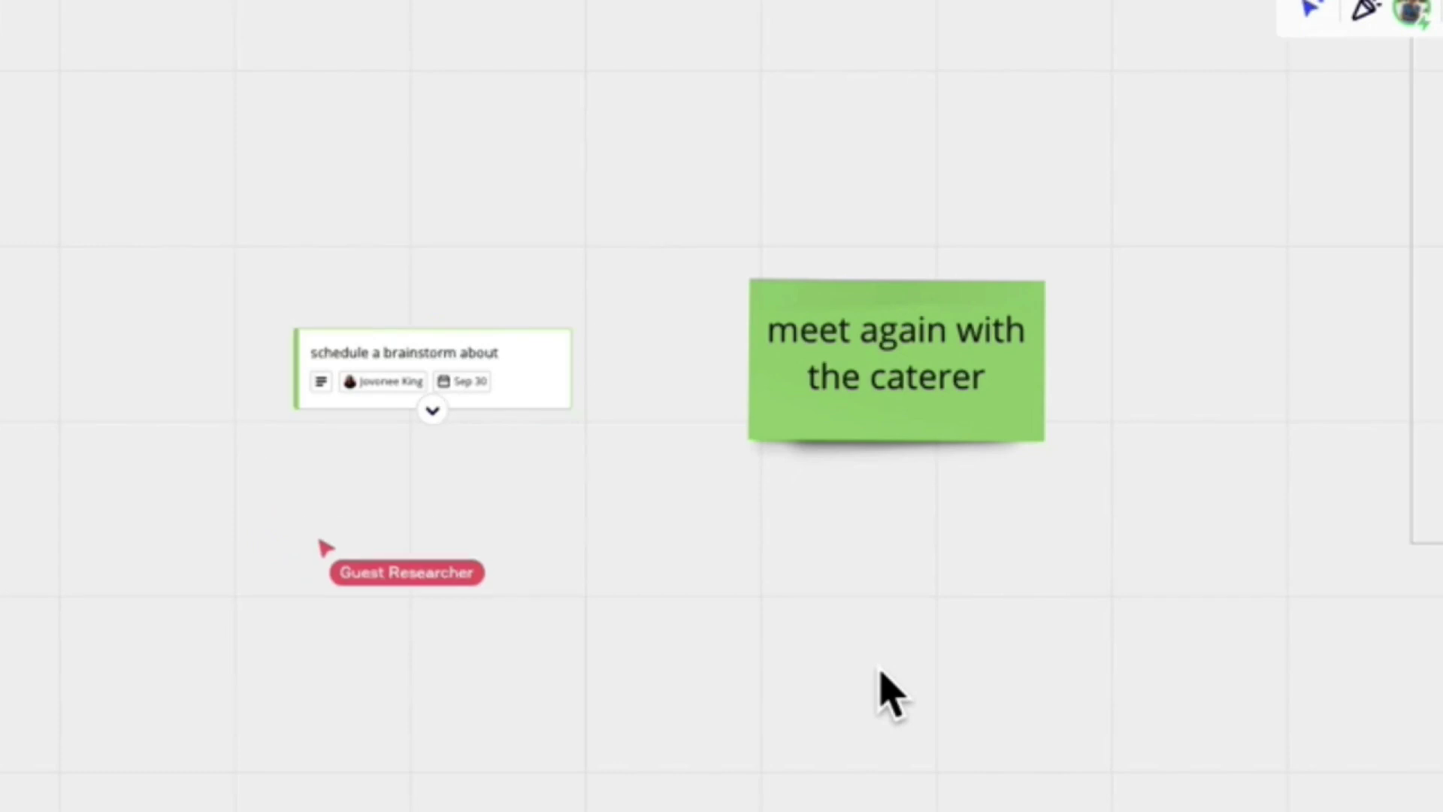
Zoom out and nudge the canvas to centre all four workshop frames, from 4Ls retrospective to action items.
scroll(891, 695, "down", 10)
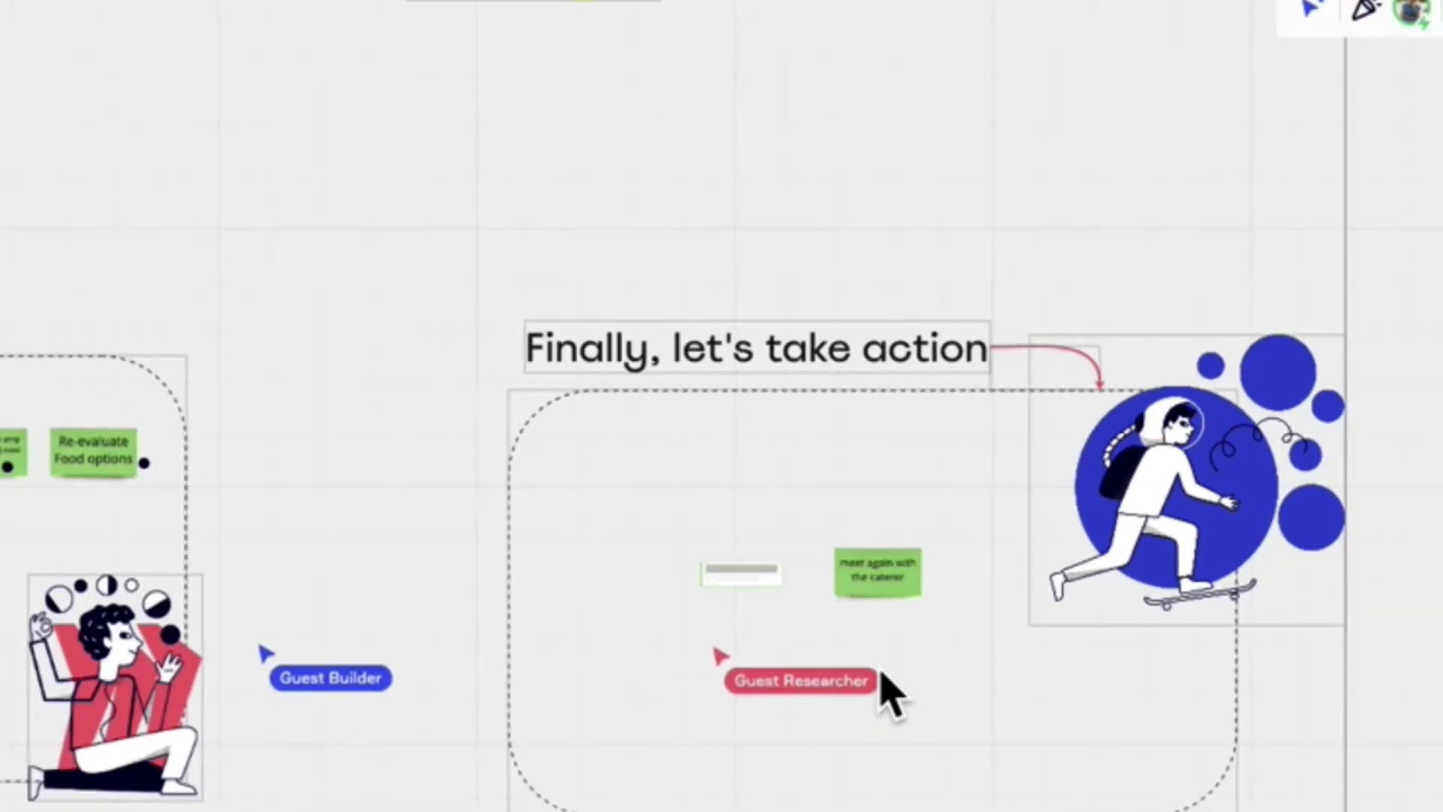
scroll(890, 695, "down", 10)
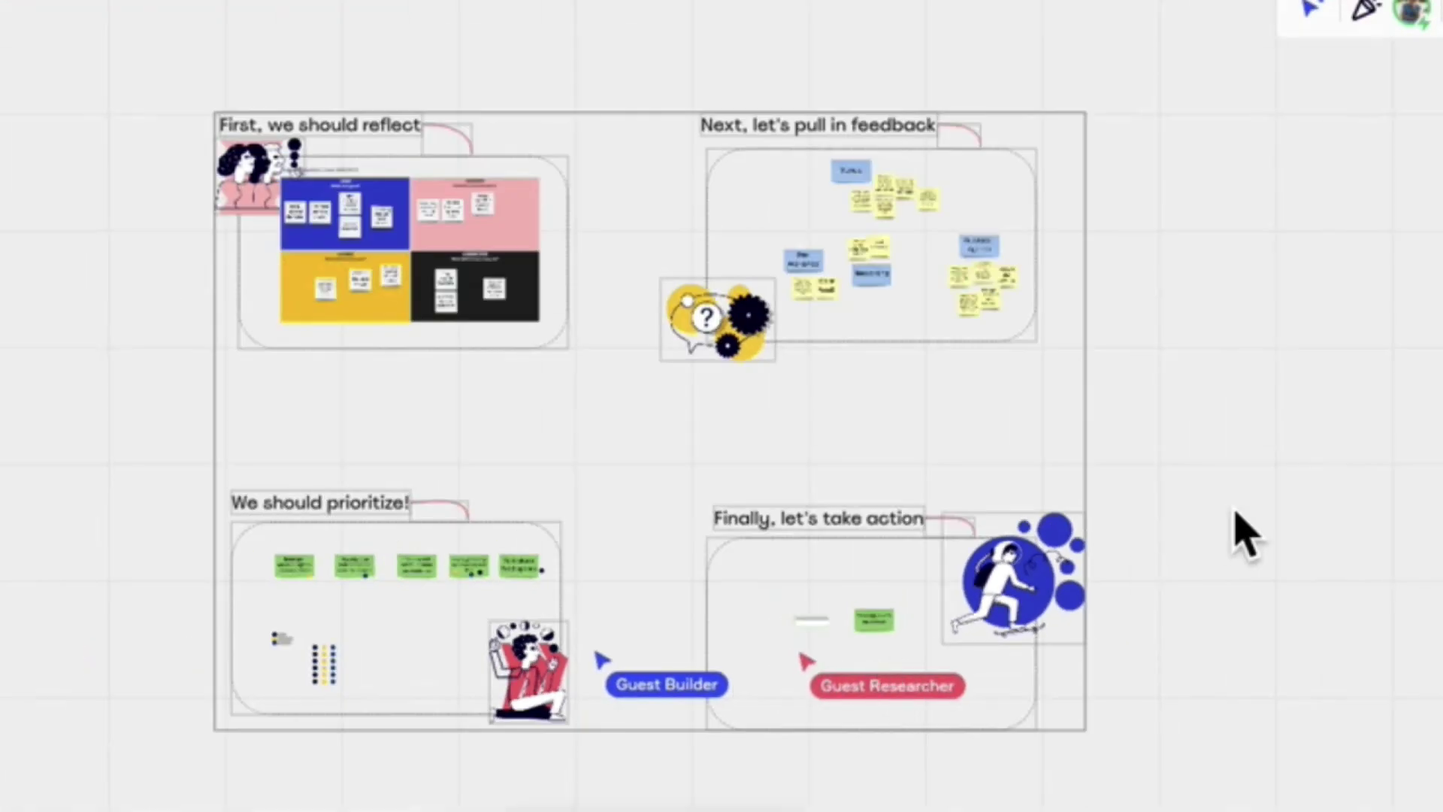
left_click_drag(1278, 498, 1276, 515)
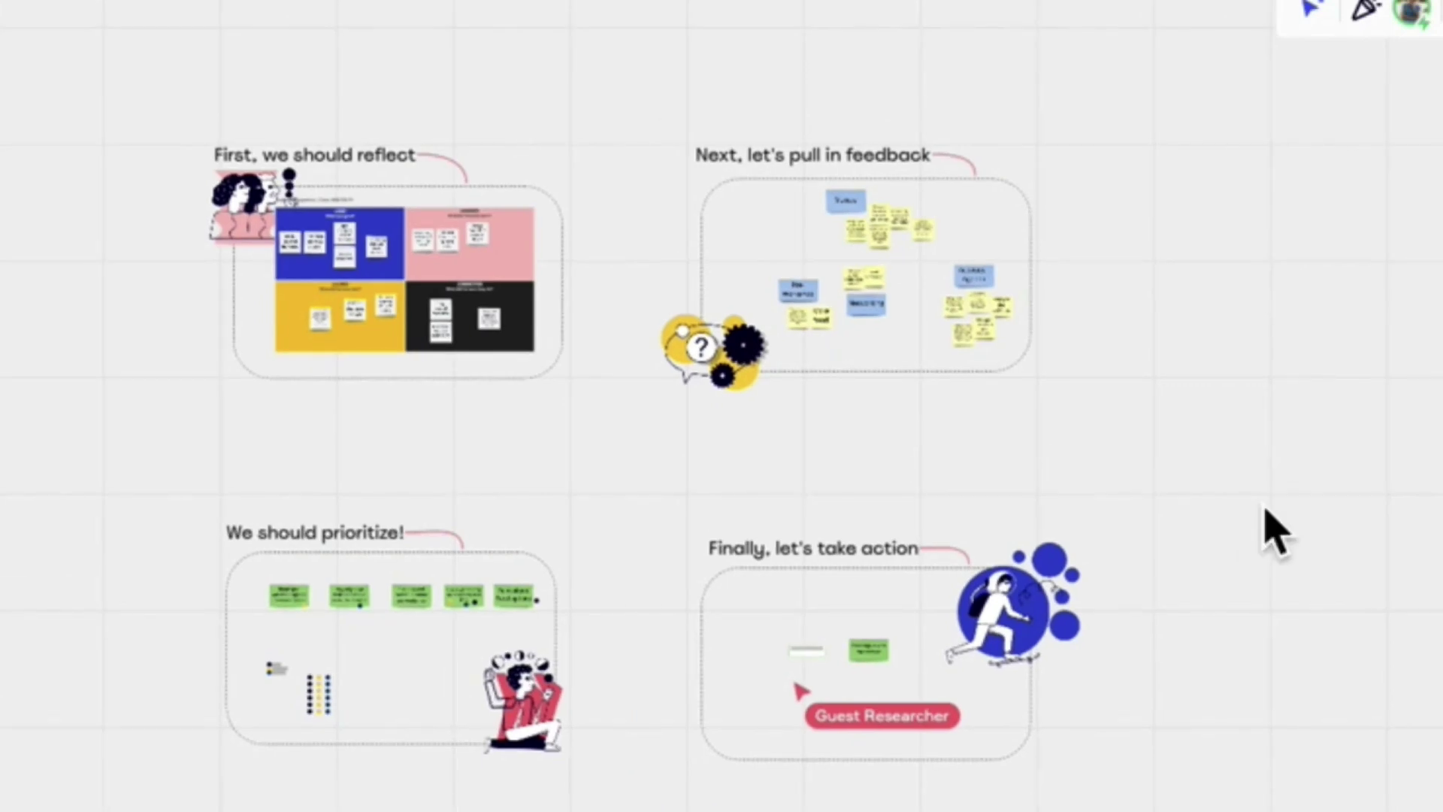